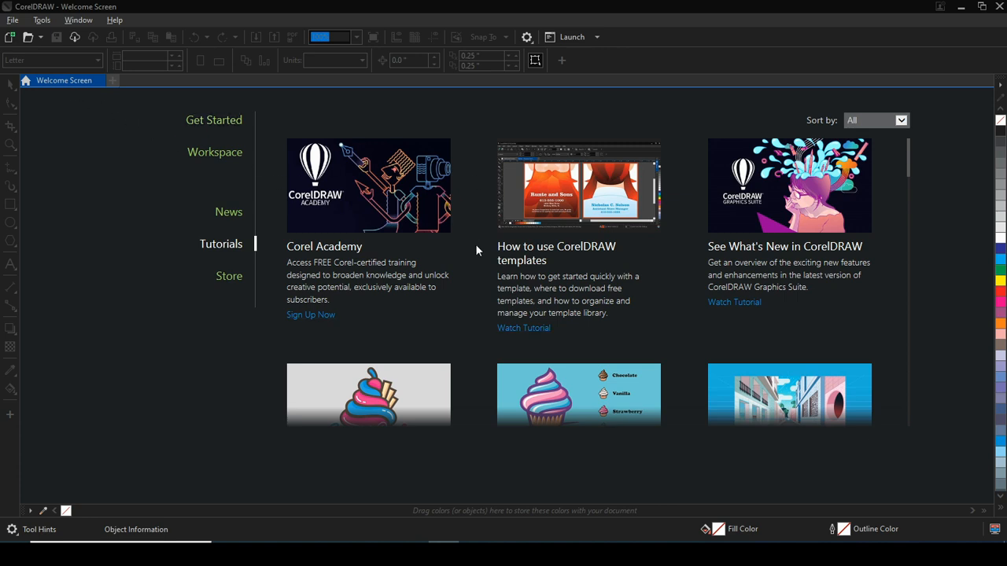
- Browse the tutorials listed on the Welcome Screen
{"action": "scroll", "coordinate": [548, 293], "scroll_direction": "down", "scroll_amount": 3}
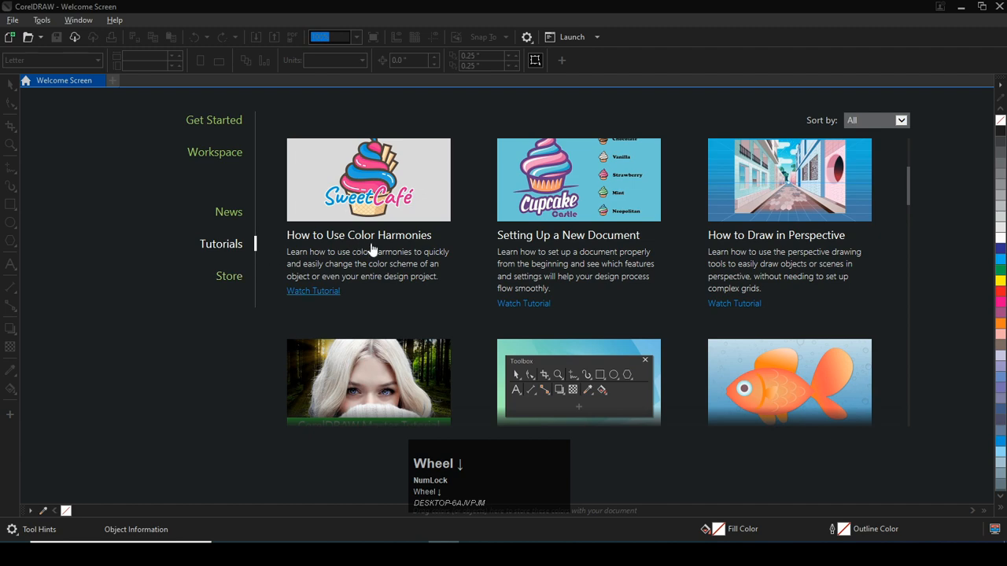
{"action": "scroll", "coordinate": [577, 293], "scroll_direction": "down", "scroll_amount": 3}
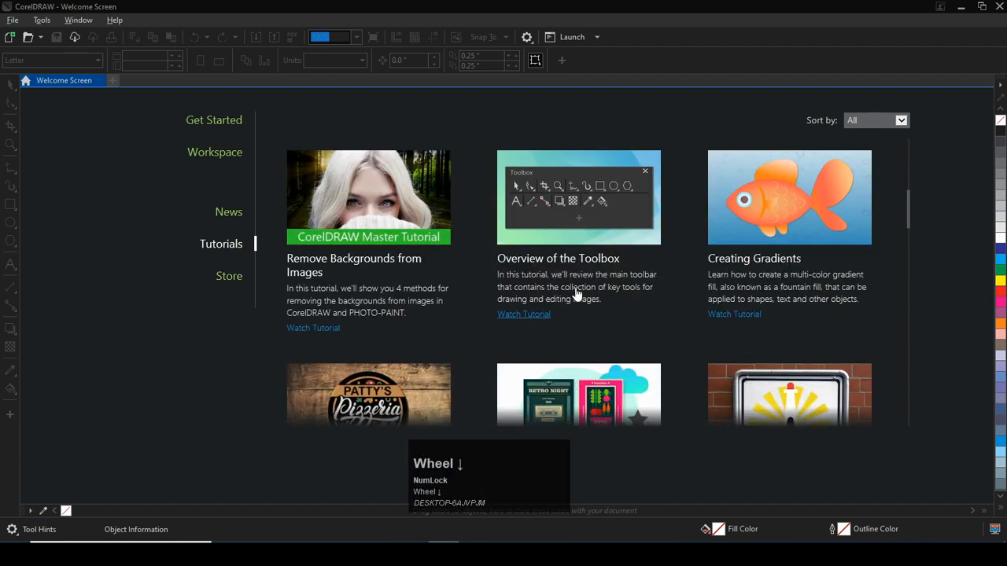
{"action": "scroll", "coordinate": [577, 294], "scroll_direction": "down", "scroll_amount": 3}
{"action": "scroll", "coordinate": [577, 293], "scroll_direction": "down", "scroll_amount": 2}
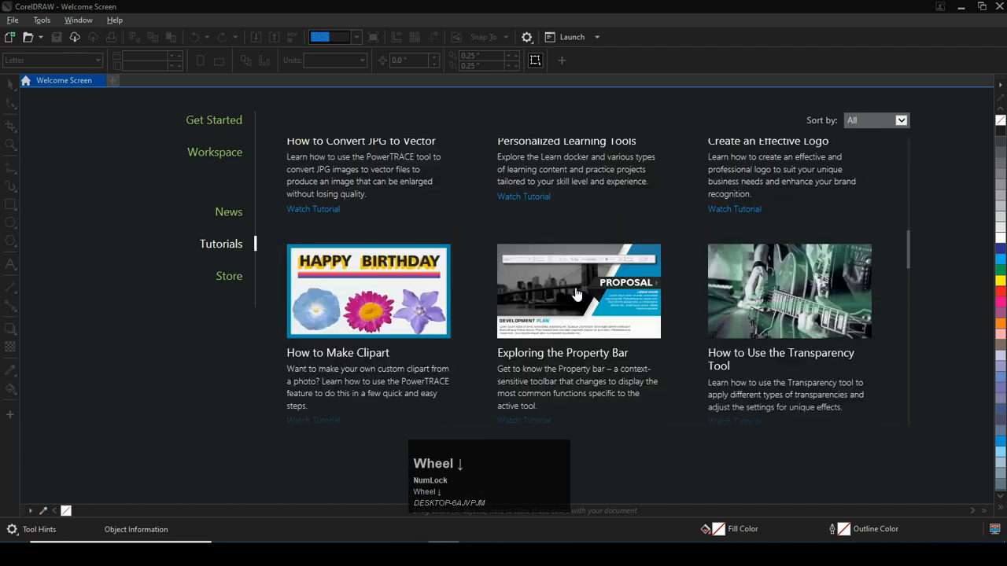
{"action": "scroll", "coordinate": [577, 294], "scroll_direction": "up", "scroll_amount": 5}
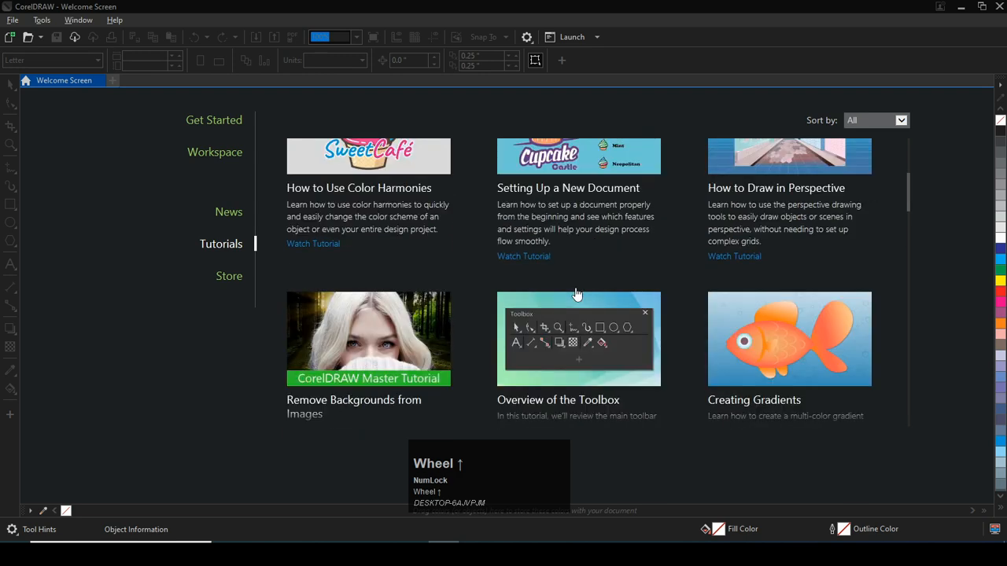
{"action": "scroll", "coordinate": [577, 293], "scroll_direction": "up", "scroll_amount": 5}
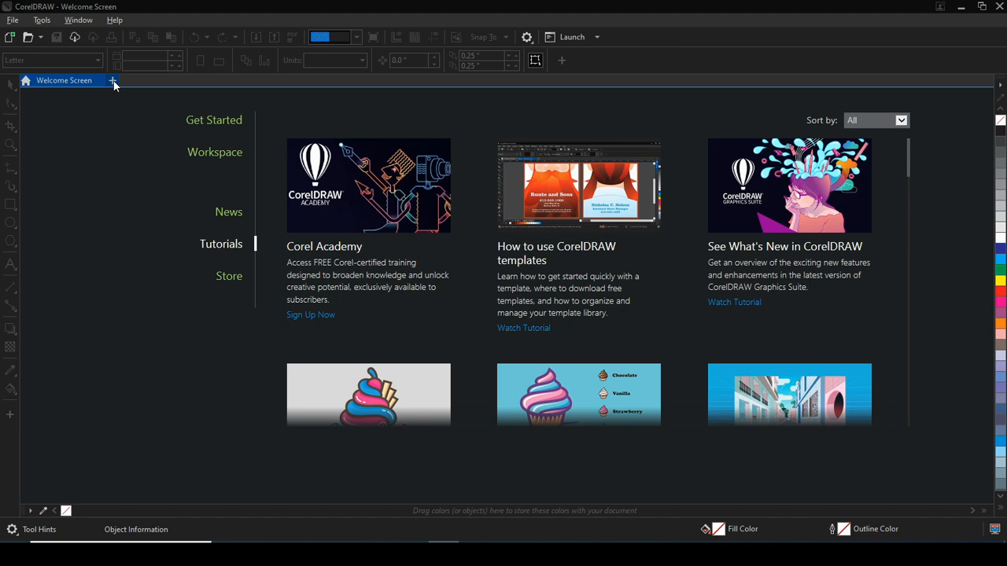
- Start a new document named "Pick Tool" and base it on the CorelDRAW default preset
{"action": "left_click", "coordinate": [12, 19]}
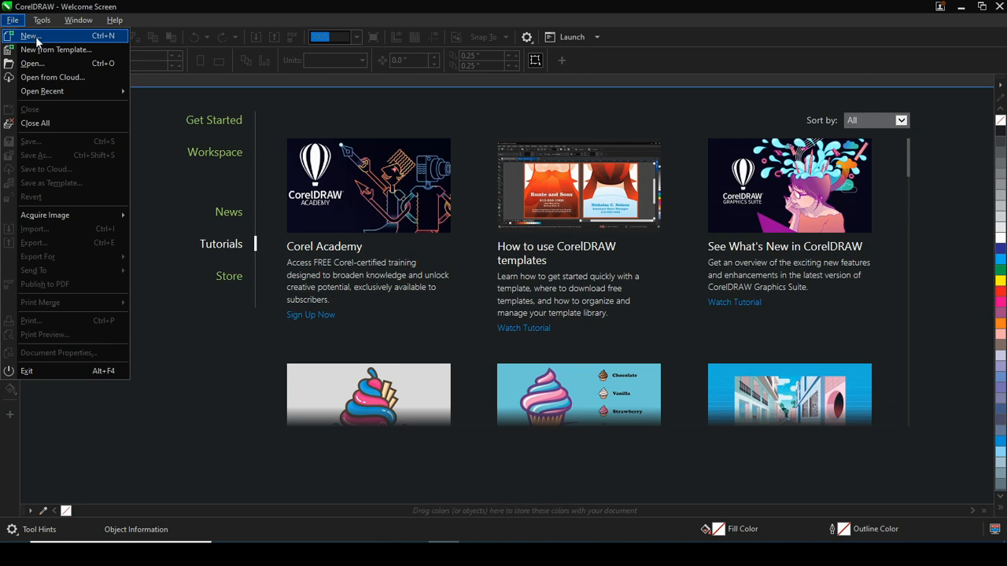
{"action": "left_click", "coordinate": [148, 78]}
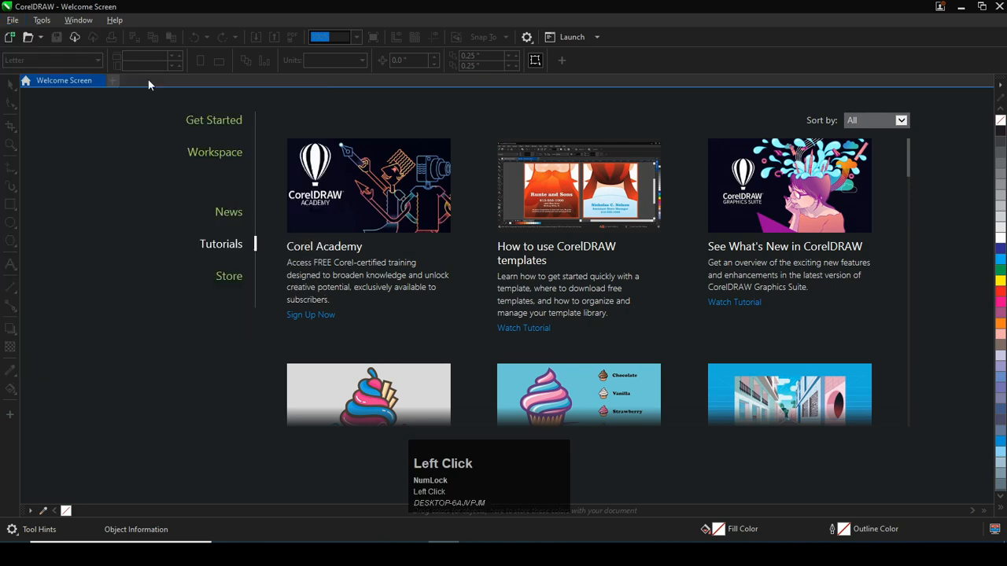
{"action": "left_click", "coordinate": [116, 81]}
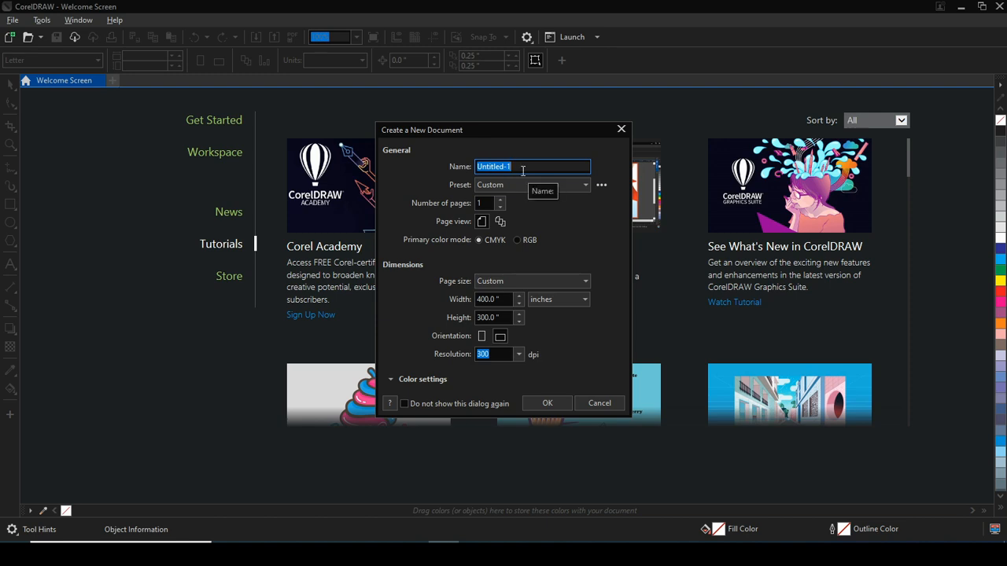
{"action": "type", "text": "P"}
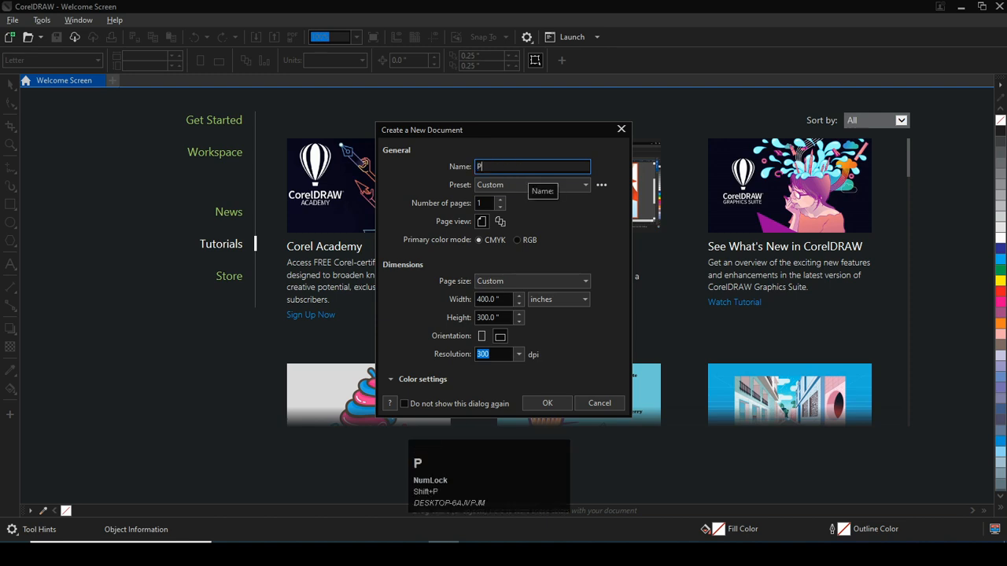
{"action": "type", "text": "ick Tool"}
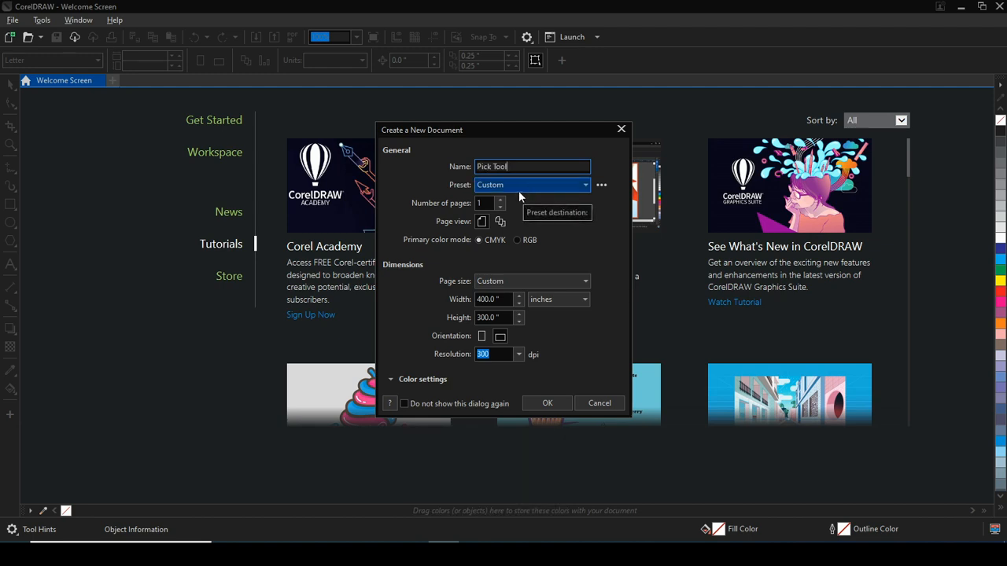
{"action": "left_click", "coordinate": [563, 186]}
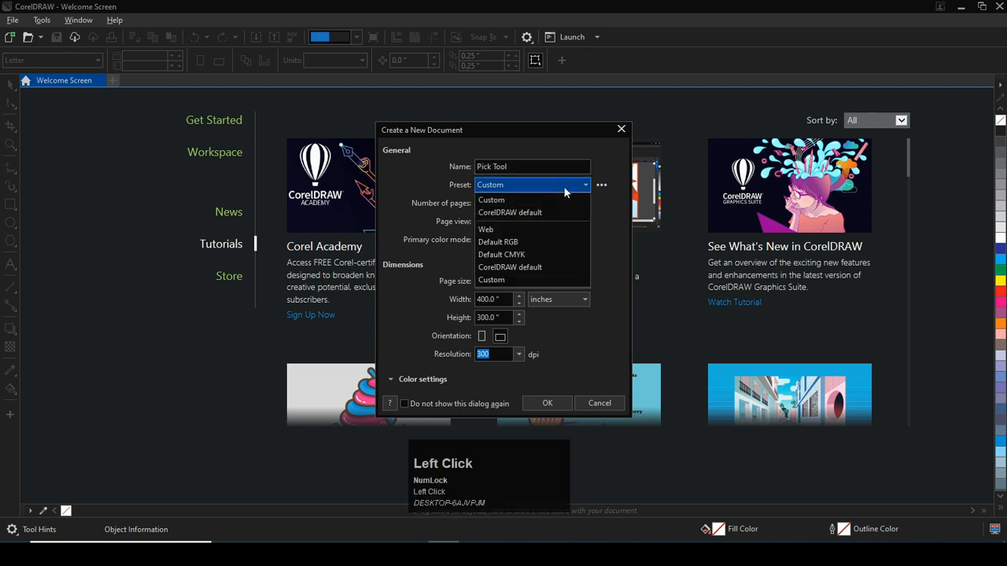
{"action": "left_click", "coordinate": [502, 212]}
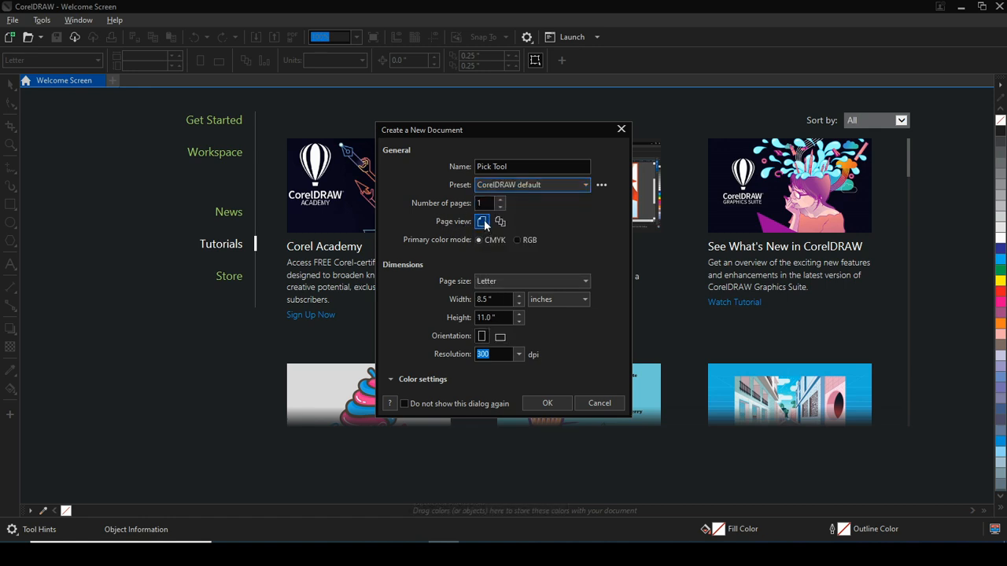
- Look through the page sizes available for the new document
{"action": "left_click", "coordinate": [514, 283]}
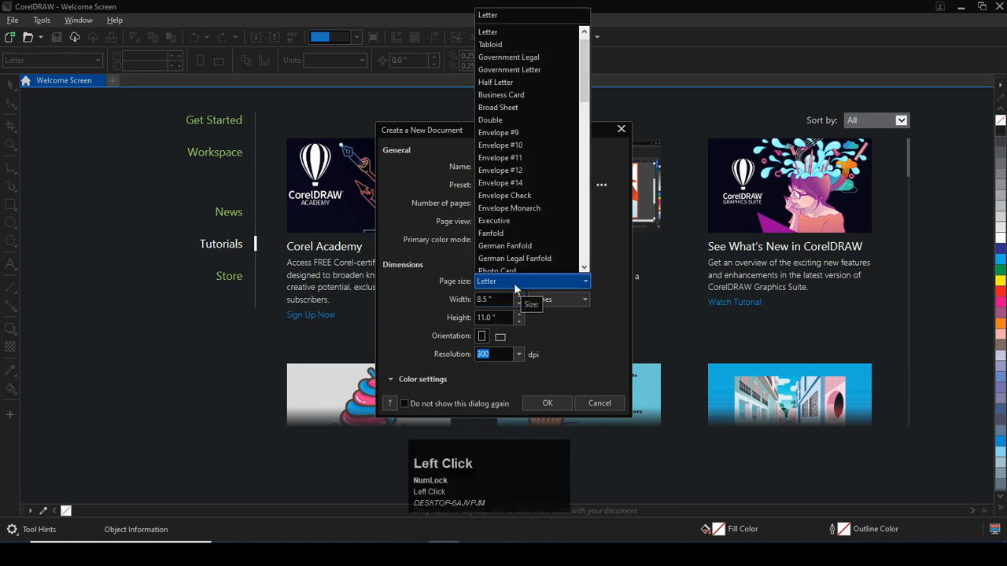
{"action": "scroll", "coordinate": [513, 228], "scroll_direction": "down", "scroll_amount": 10}
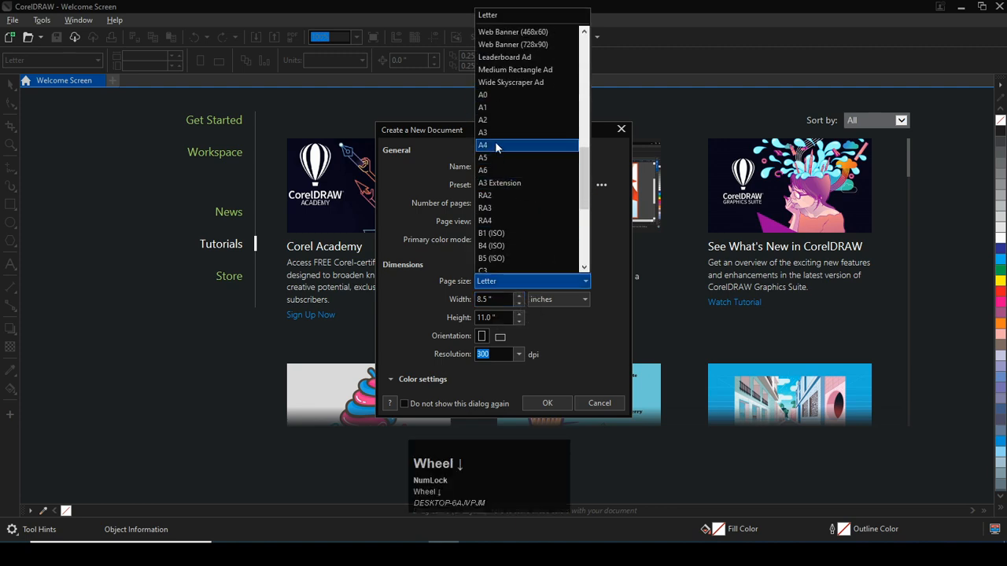
{"action": "scroll", "coordinate": [495, 229], "scroll_direction": "down", "scroll_amount": 5}
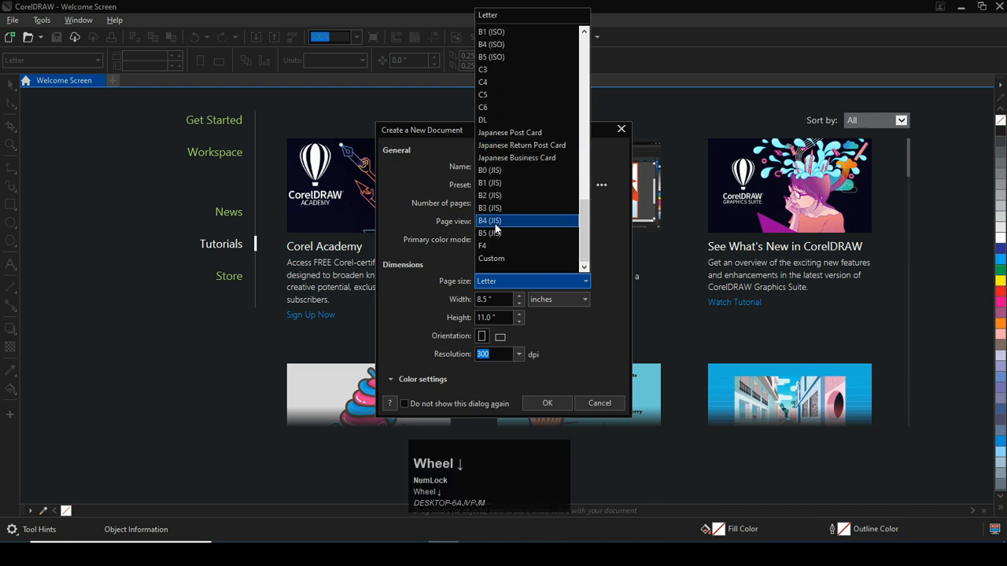
{"action": "left_click", "coordinate": [582, 288]}
{"action": "key", "text": "Num_Lock"}
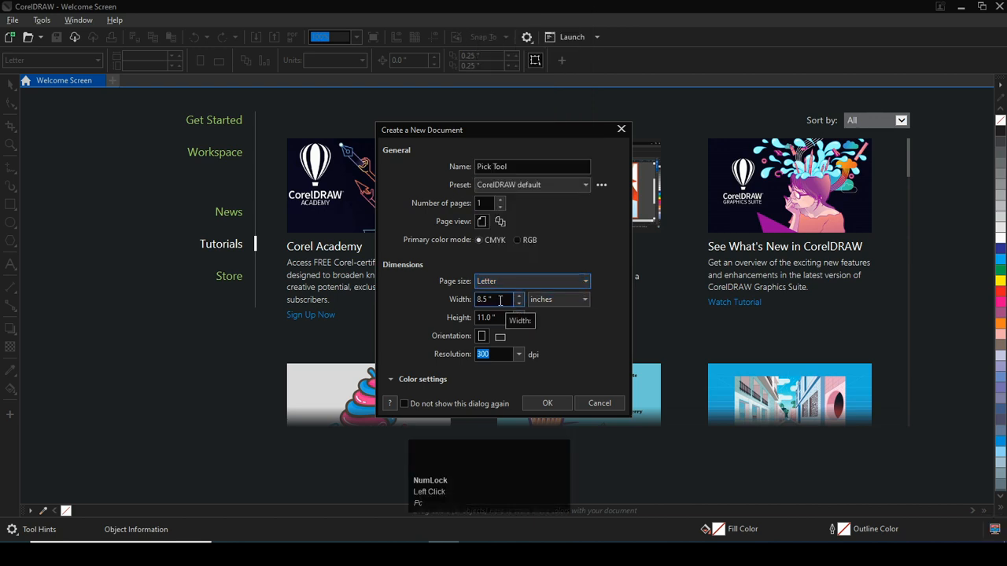
- Set the new document's page width to 300 and its height to 400, with inches as the unit
{"action": "left_click_drag", "start_coordinate": [500, 301], "coordinate": [472, 309]}
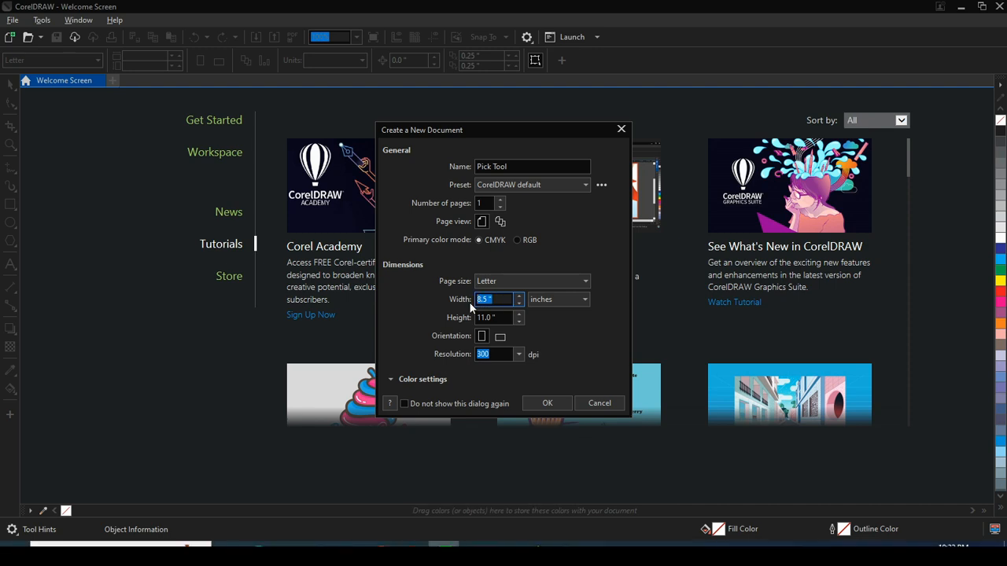
{"action": "type", "text": "300"}
{"action": "left_click", "coordinate": [547, 302]}
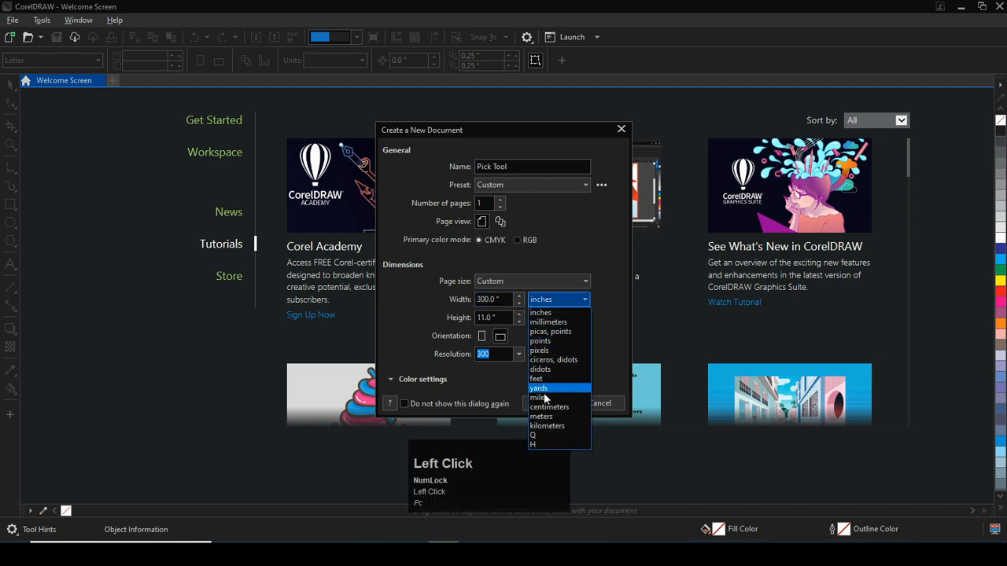
{"action": "left_click", "coordinate": [542, 306]}
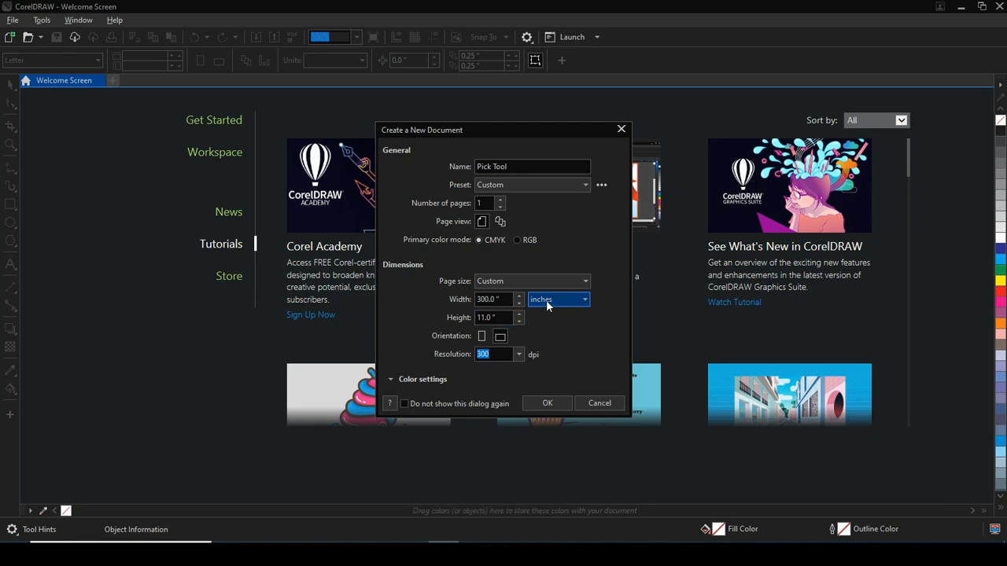
{"action": "left_click", "coordinate": [547, 305]}
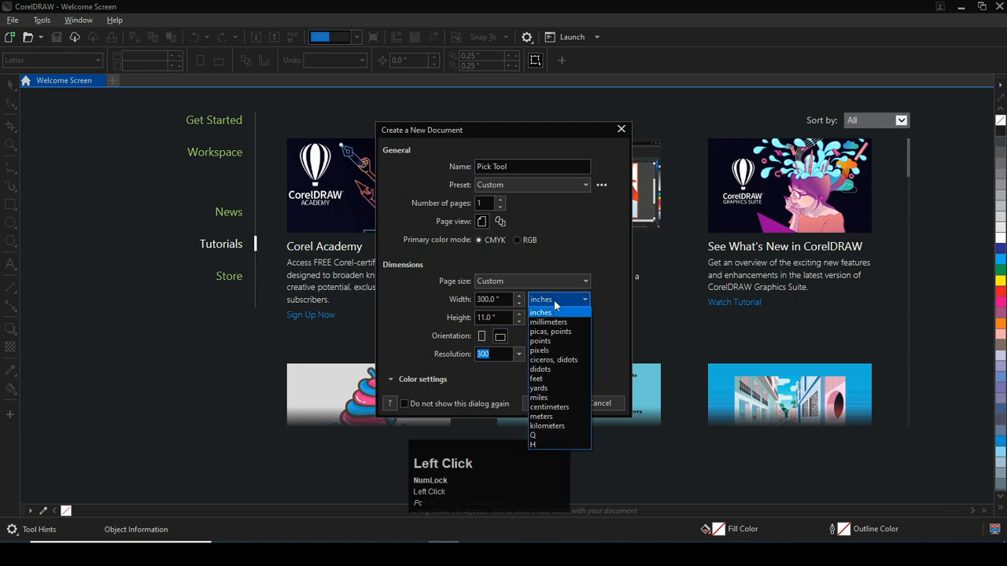
{"action": "left_click", "coordinate": [532, 315]}
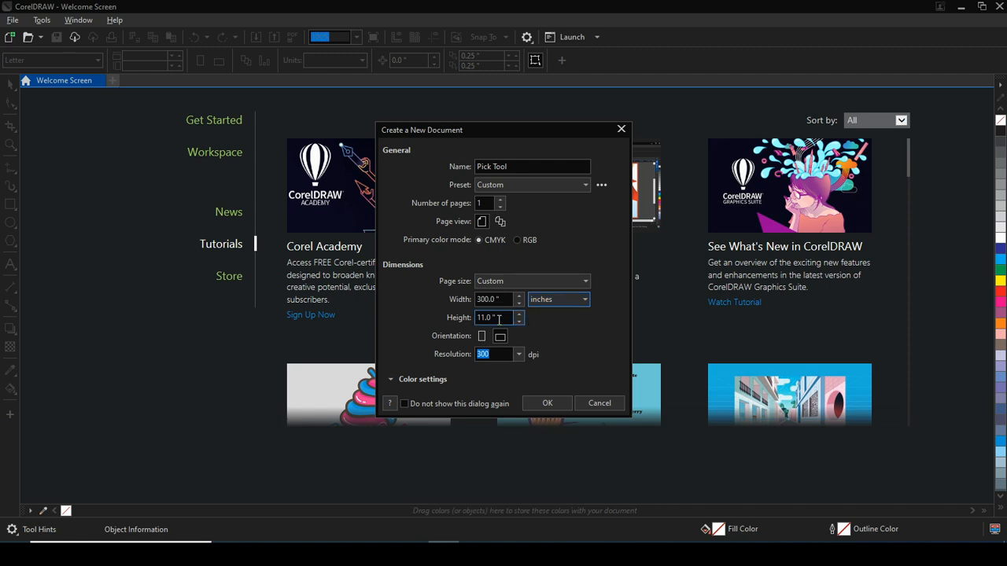
{"action": "left_click_drag", "start_coordinate": [502, 320], "coordinate": [466, 324]}
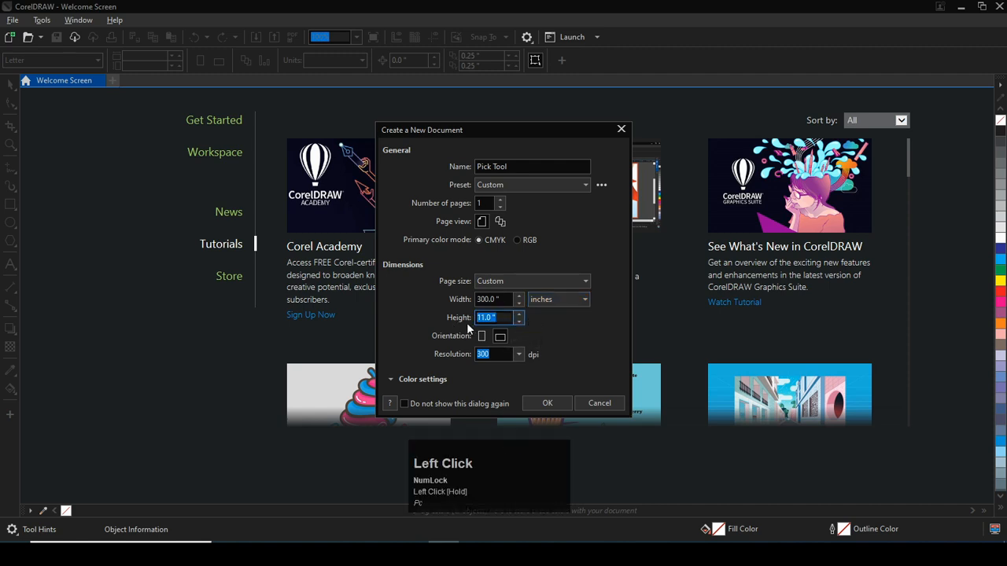
{"action": "type", "text": "400"}
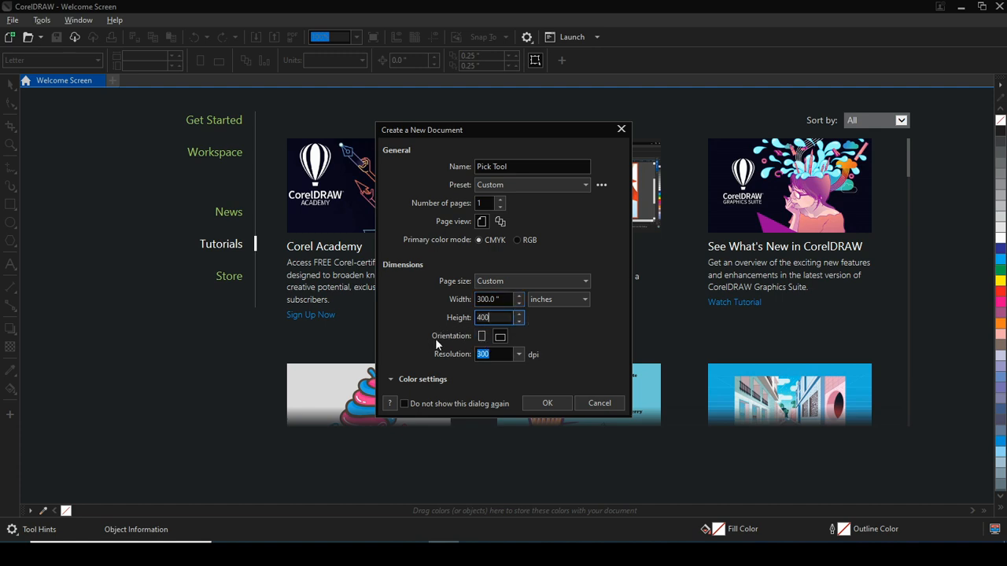
- Choose portrait orientation, keep the resolution at 300 dpi, and create the document
{"action": "left_click", "coordinate": [480, 340]}
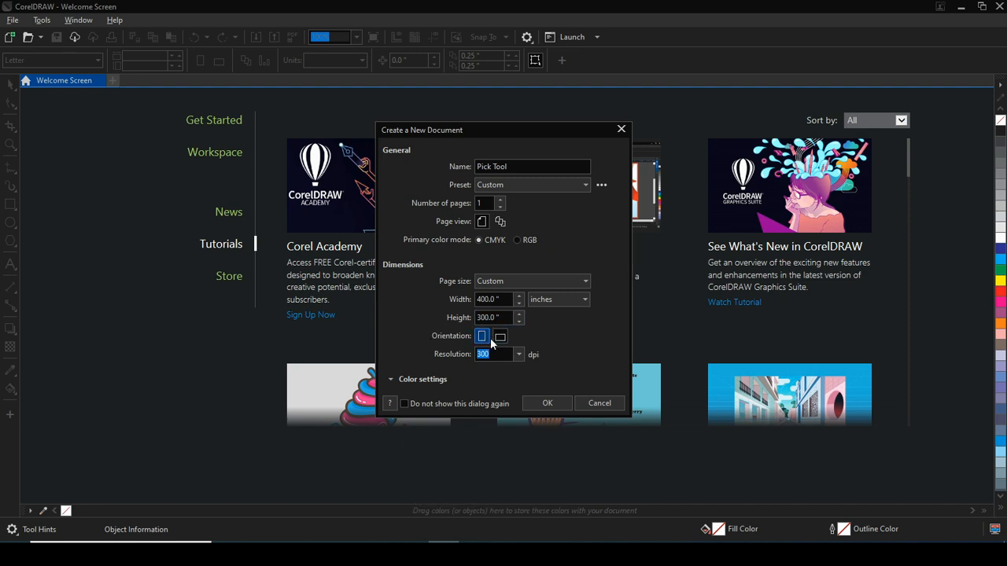
{"action": "left_click", "coordinate": [483, 336]}
{"action": "left_click", "coordinate": [518, 354]}
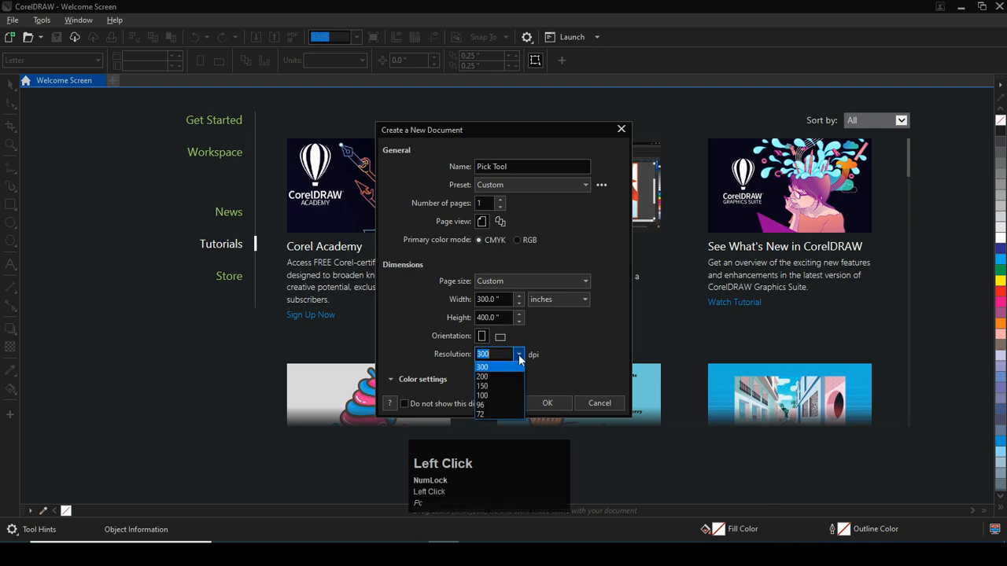
{"action": "left_click", "coordinate": [541, 362]}
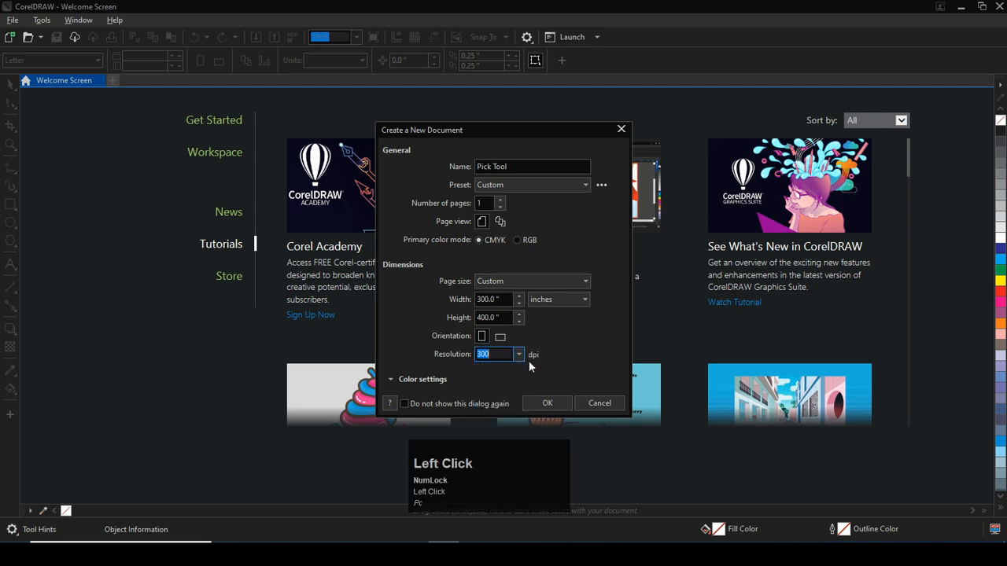
{"action": "left_click", "coordinate": [541, 403]}
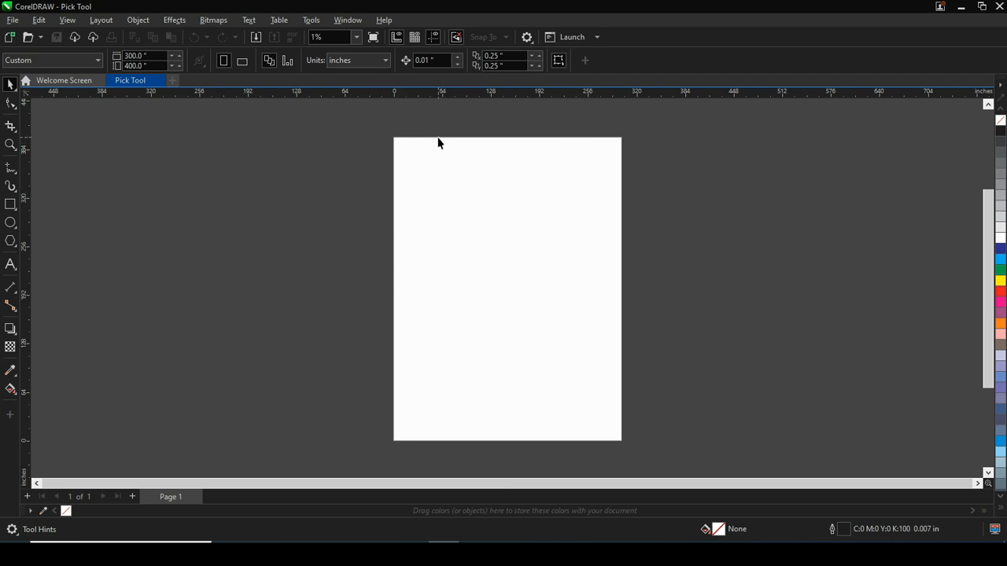
- Switch the page of the Pick Tool document to landscape orientation
{"action": "scroll", "coordinate": [438, 179], "scroll_direction": "up", "scroll_amount": 1}
{"action": "scroll", "coordinate": [438, 178], "scroll_direction": "up", "scroll_amount": 1}
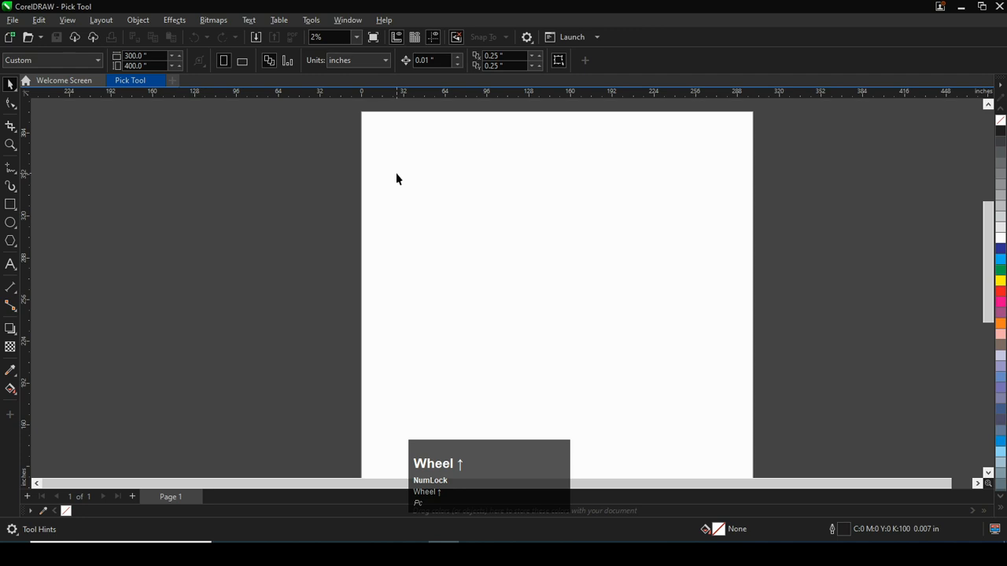
{"action": "scroll", "coordinate": [398, 180], "scroll_direction": "right", "scroll_amount": 2}
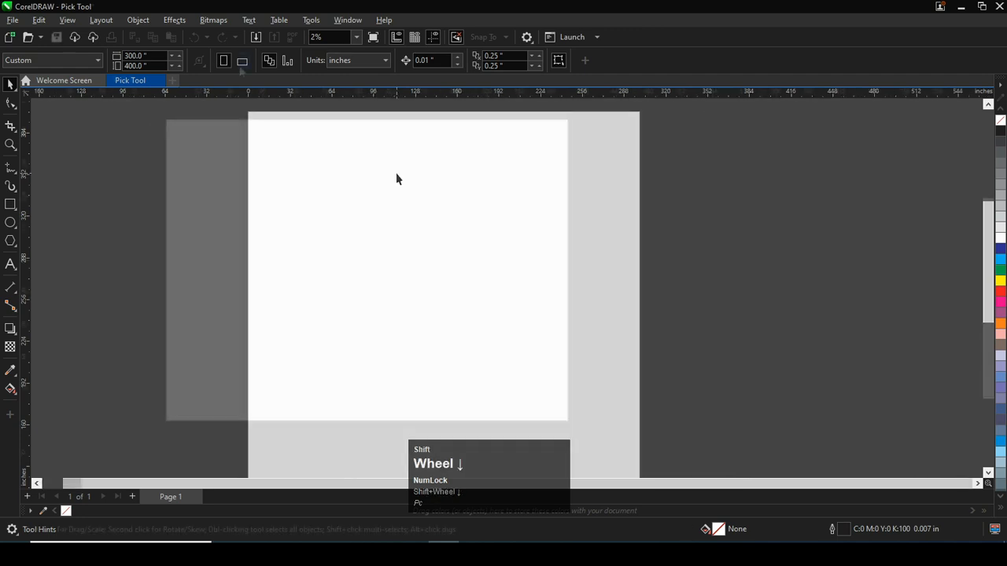
{"action": "left_click", "coordinate": [242, 61]}
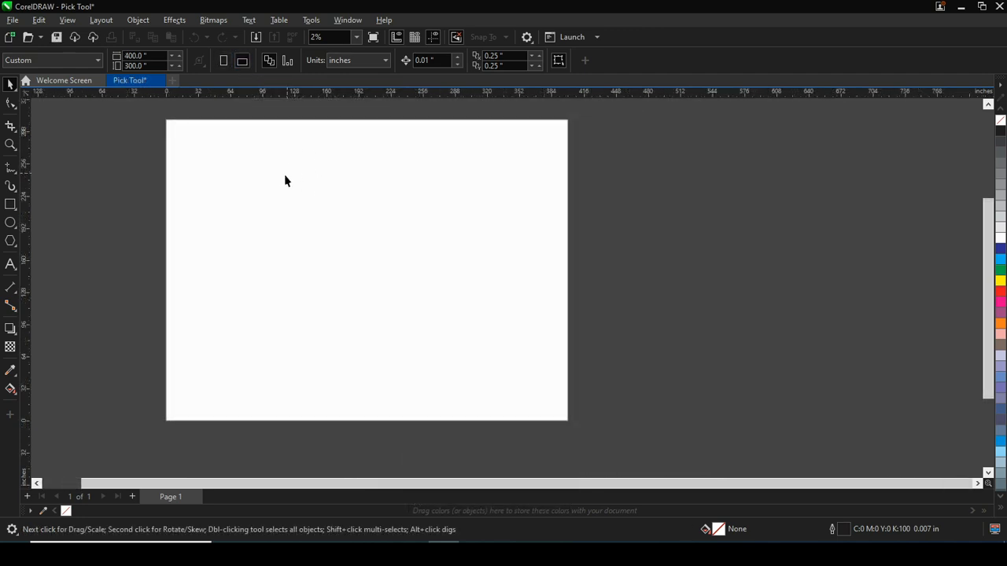
- Activate the Artistic Media tool to bring up its own drawing options
{"action": "scroll", "coordinate": [285, 179], "scroll_direction": "down", "scroll_amount": 1}
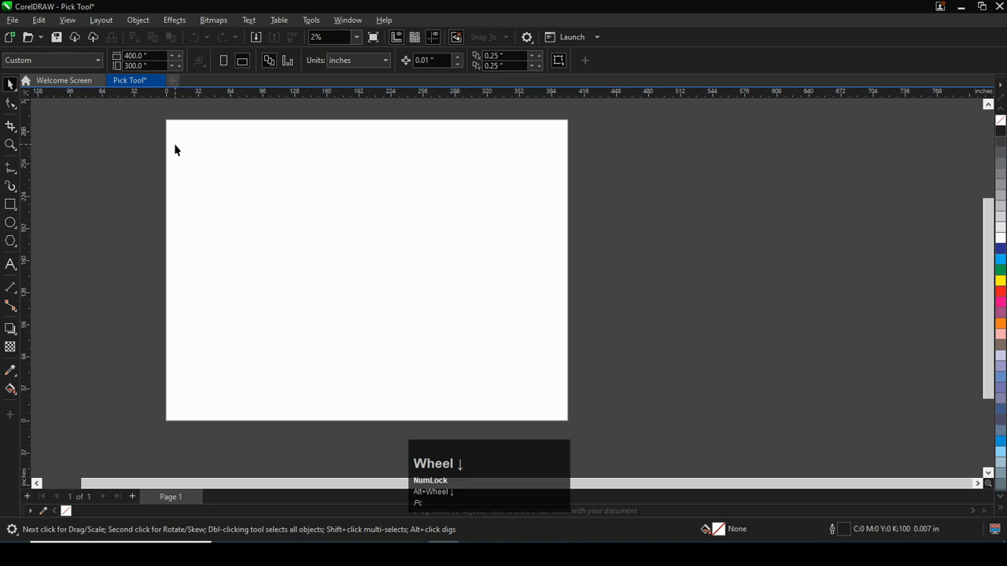
{"action": "scroll", "coordinate": [166, 132], "scroll_direction": "up", "scroll_amount": 1}
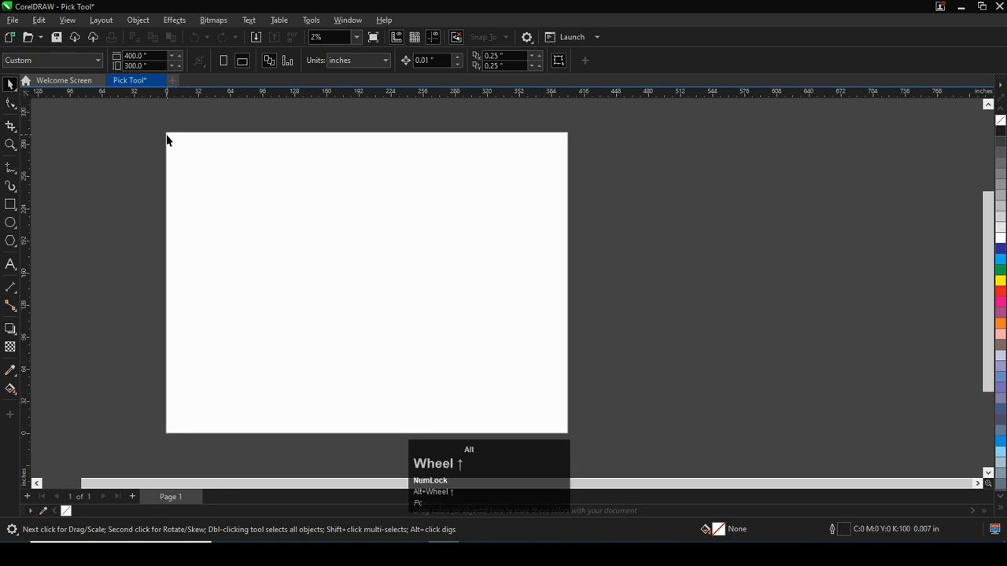
{"action": "scroll", "coordinate": [178, 151], "scroll_direction": "up", "scroll_amount": 1}
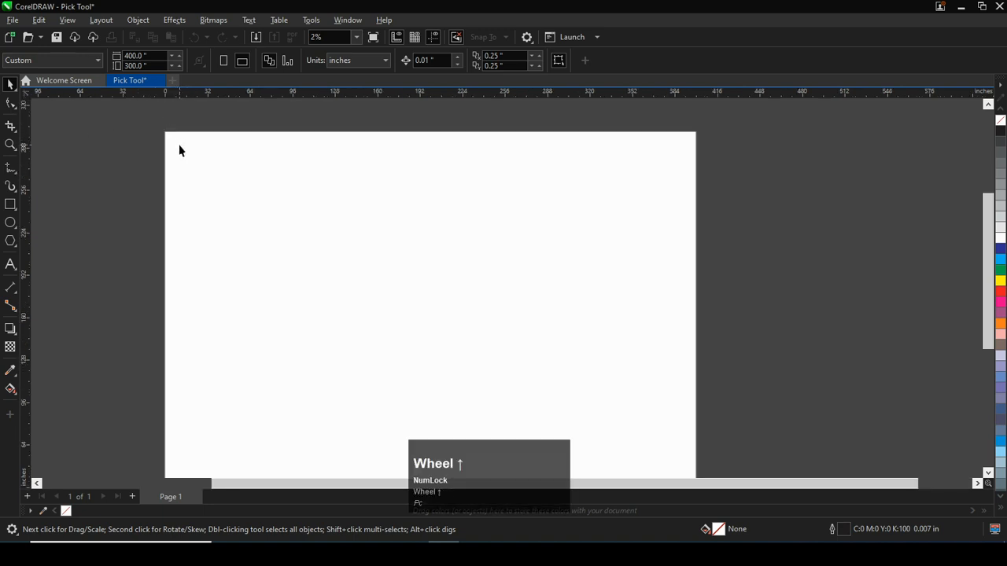
{"action": "scroll", "coordinate": [179, 151], "scroll_direction": "left", "scroll_amount": 1}
{"action": "scroll", "coordinate": [178, 150], "scroll_direction": "right", "scroll_amount": 2}
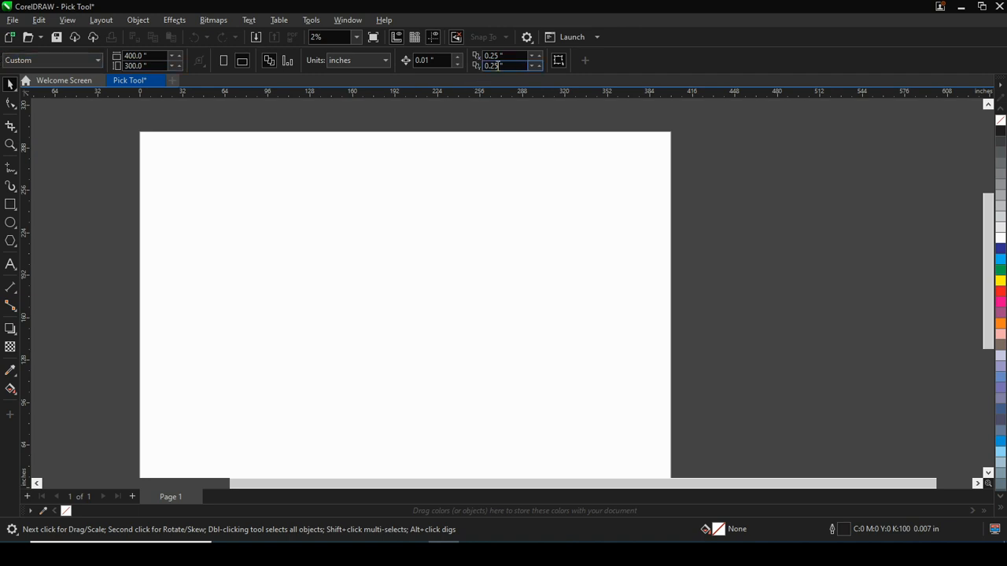
{"action": "left_click", "coordinate": [10, 190]}
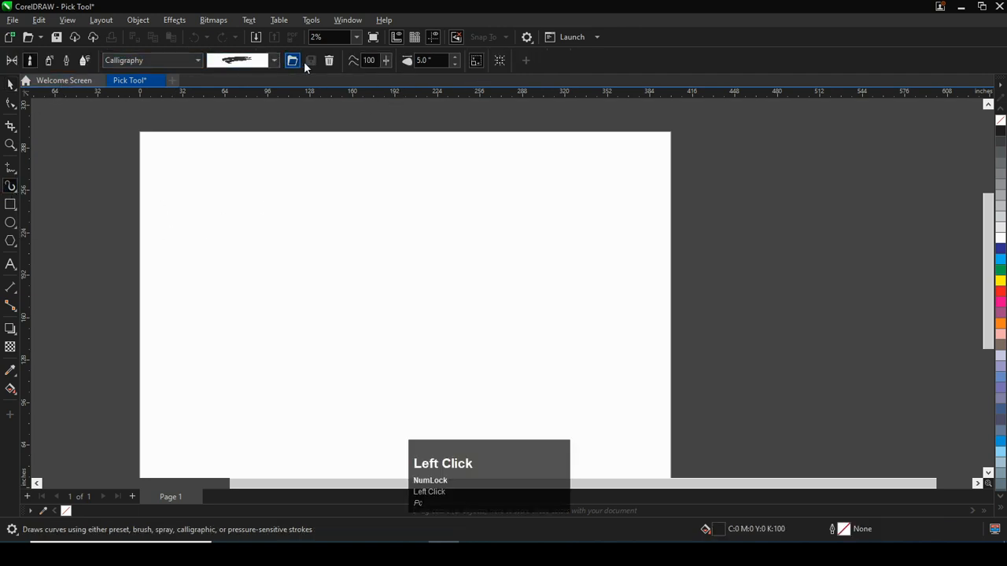
- Examine the options of the Rectangle, Parallel Dimension and Drop Shadow tools, finishing with the Pick tool active
{"action": "left_click", "coordinate": [11, 206]}
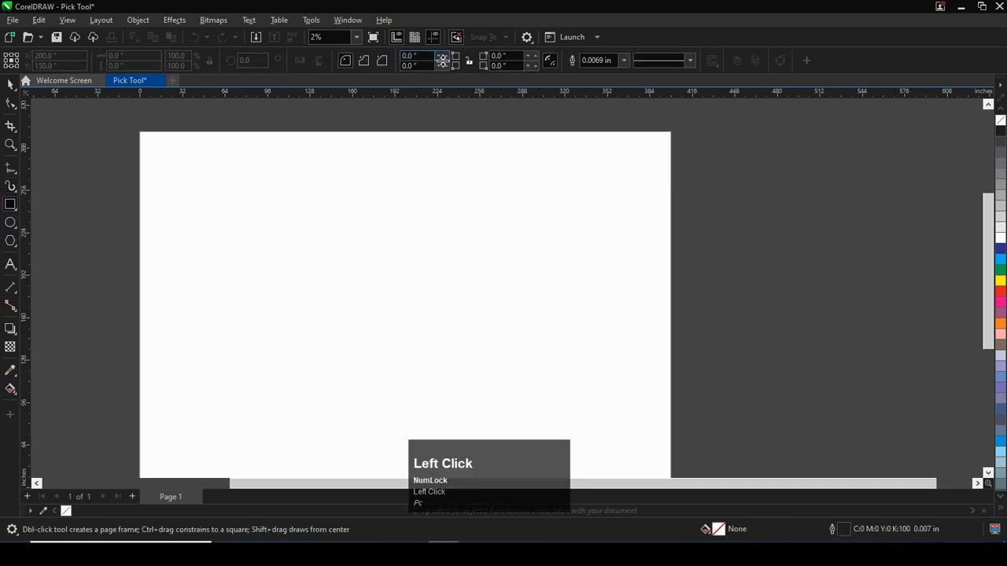
{"action": "left_click", "coordinate": [9, 290]}
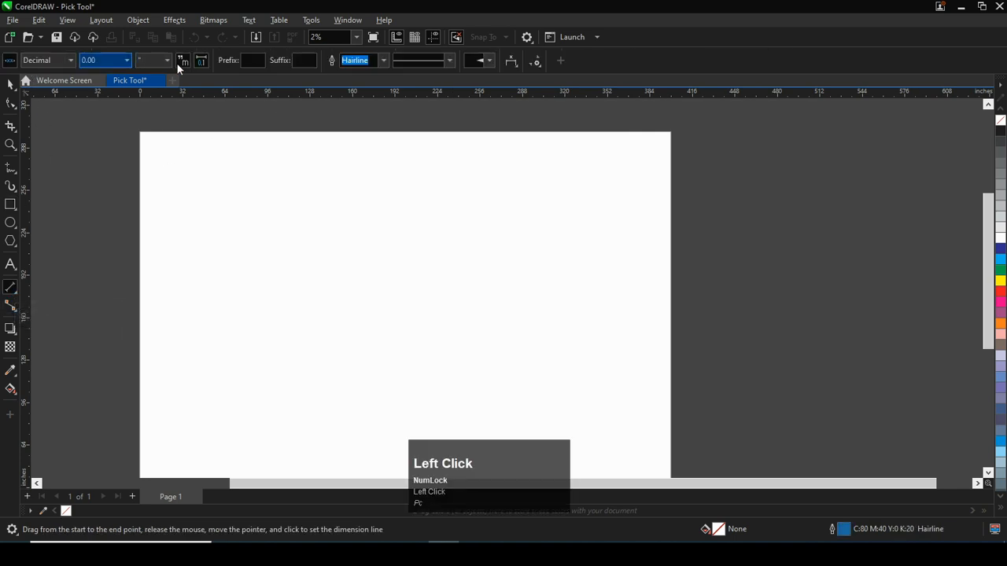
{"action": "left_click", "coordinate": [11, 333]}
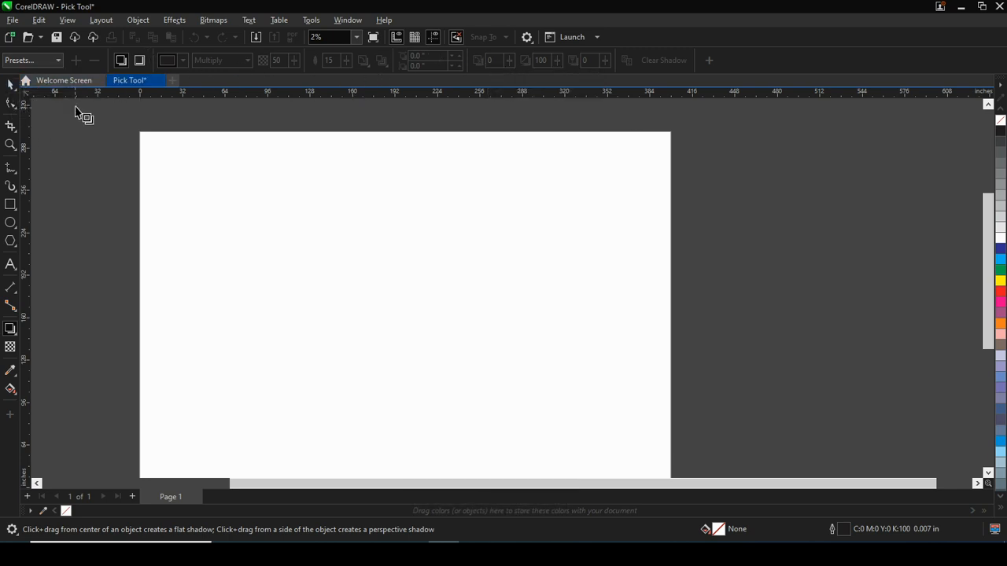
{"action": "left_click", "coordinate": [11, 85]}
- Draw a rectangle about 48.4 by 36.3 inches near the upper-left corner of the page
{"action": "scroll", "coordinate": [153, 128], "scroll_direction": "up", "scroll_amount": 2}
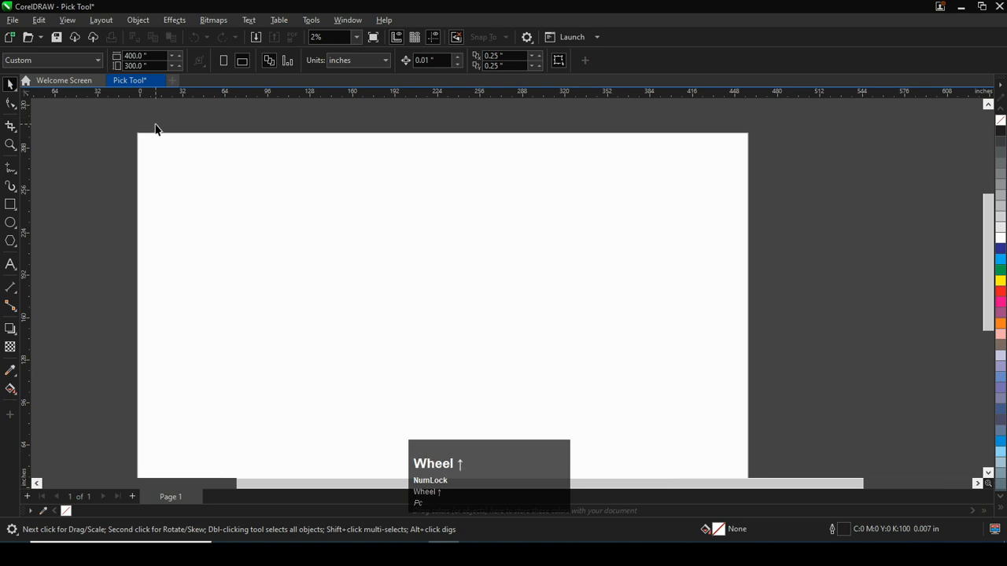
{"action": "scroll", "coordinate": [157, 168], "scroll_direction": "down", "scroll_amount": 1}
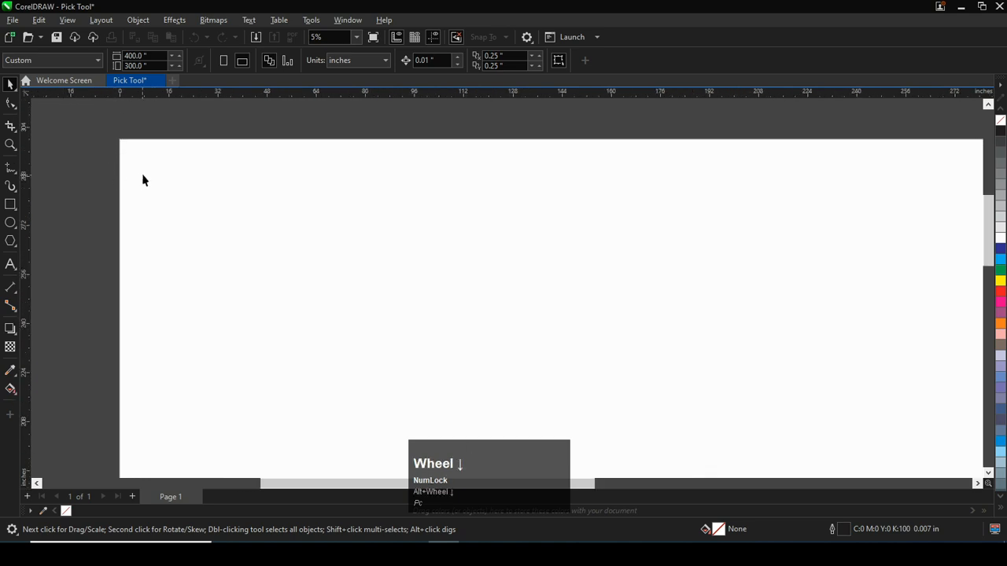
{"action": "left_click", "coordinate": [10, 207]}
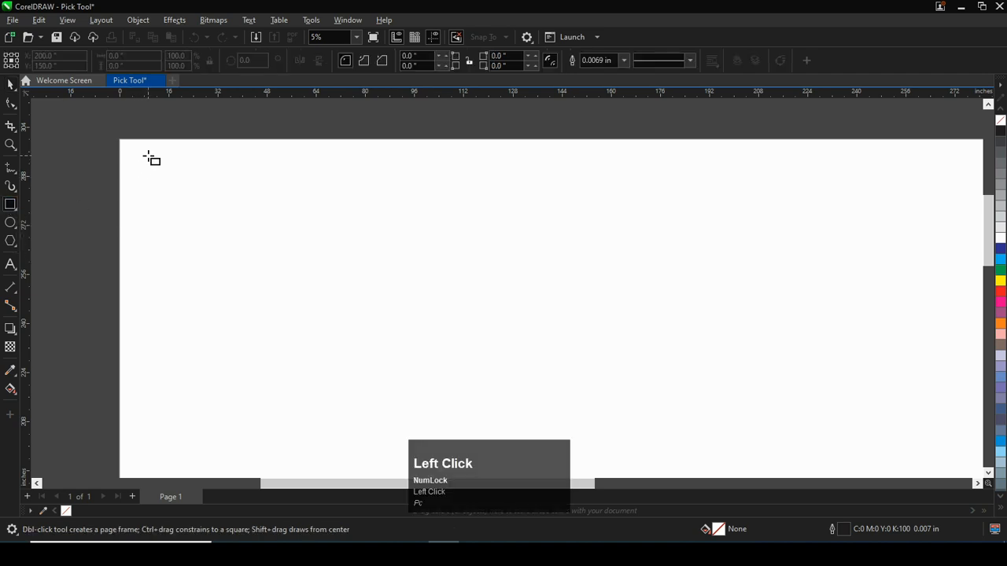
{"action": "left_click_drag", "start_coordinate": [148, 152], "coordinate": [299, 265]}
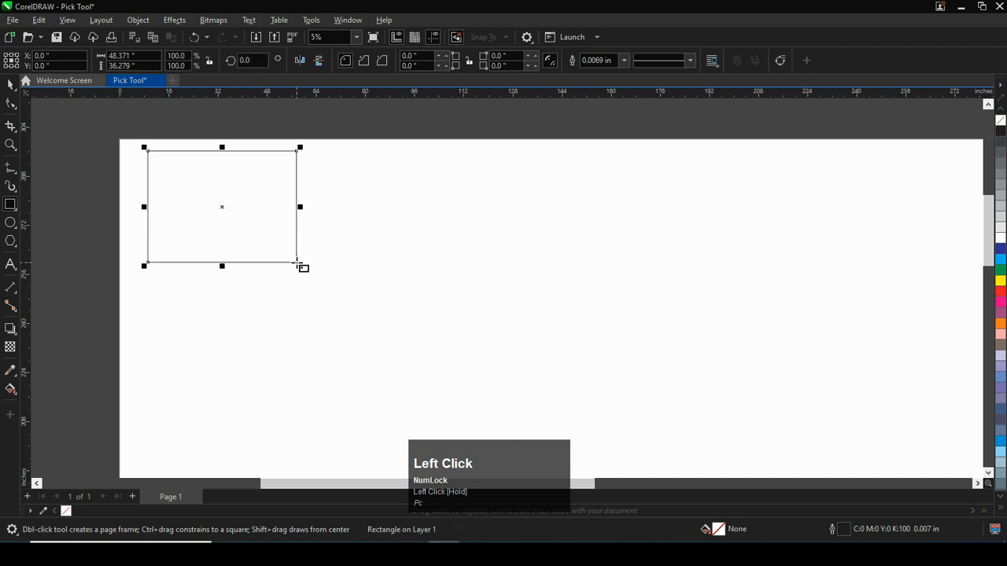
- Move the rectangle sideways with the Pick tool by its center, away from the page's left edge
{"action": "left_click", "coordinate": [8, 87]}
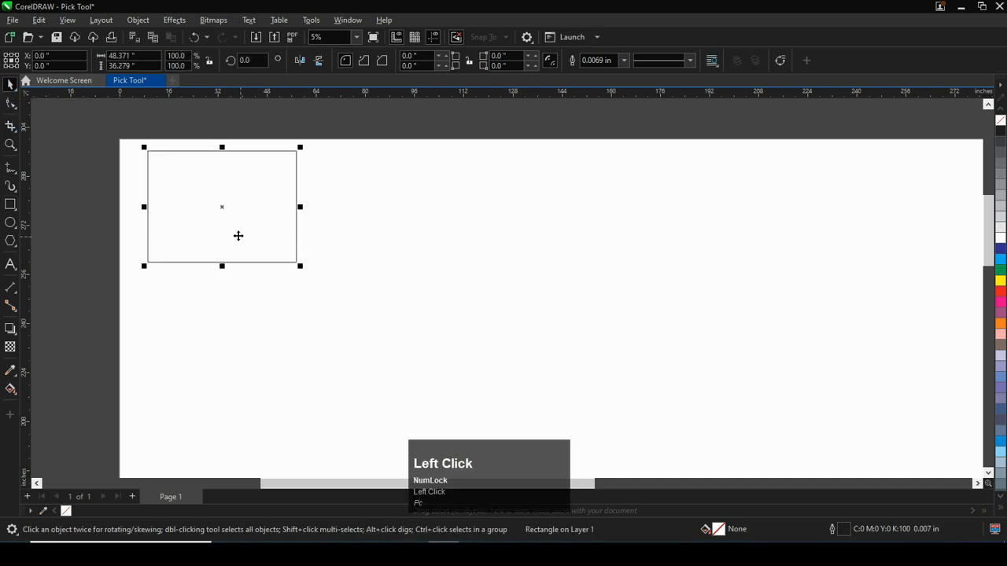
{"action": "left_click_drag", "start_coordinate": [222, 209], "coordinate": [325, 209]}
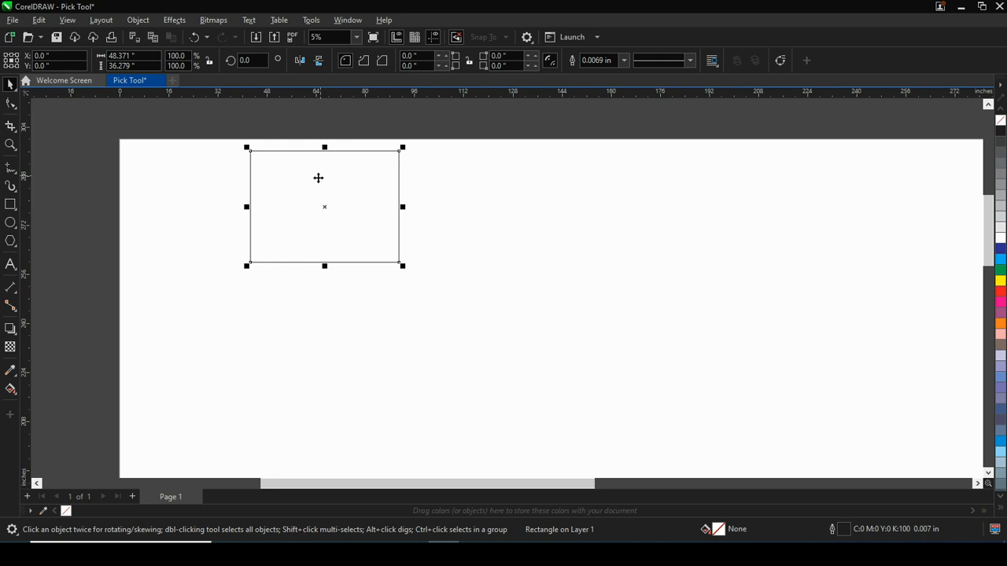
{"action": "left_click_drag", "start_coordinate": [328, 209], "coordinate": [307, 222]}
- Scale the rectangle proportionally from its corners to about 49.2 by 36.9 inches
{"action": "scroll", "coordinate": [335, 160], "scroll_direction": "up", "scroll_amount": 3}
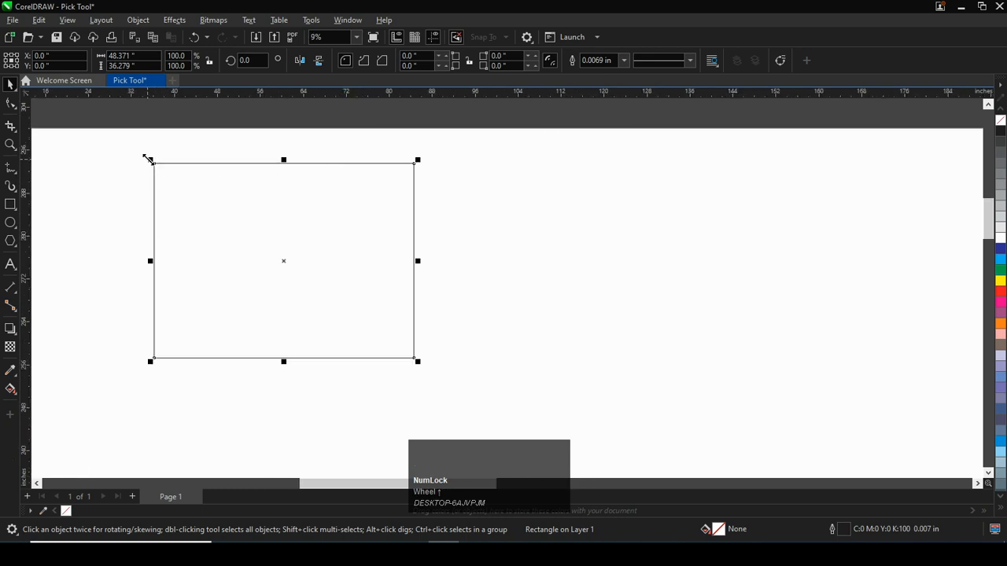
{"action": "left_click_drag", "start_coordinate": [155, 168], "coordinate": [128, 163]}
{"action": "left_click_drag", "start_coordinate": [414, 358], "coordinate": [472, 370]}
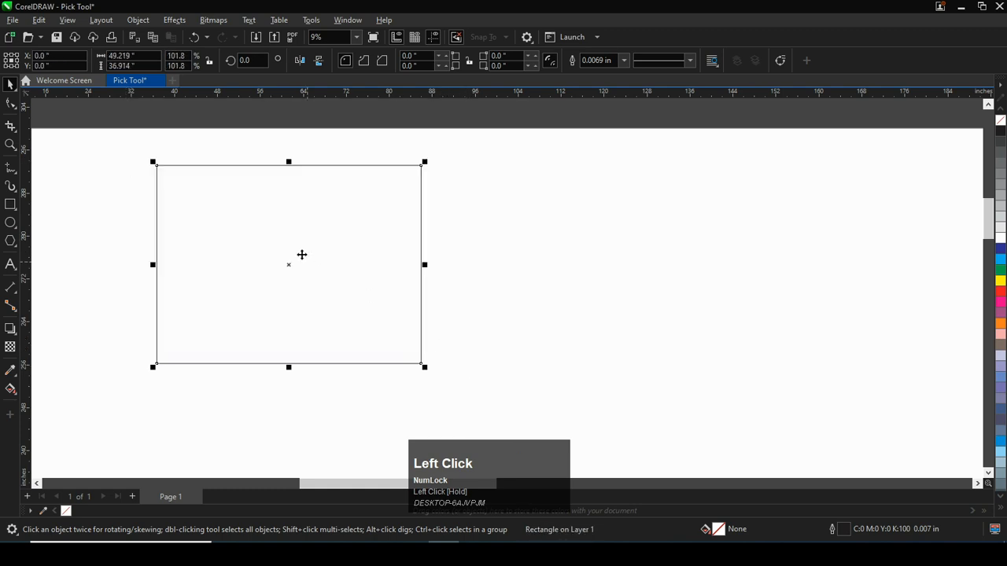
- Stretch the rectangle inward and outward from its four sides to about 29.6 by 12.9 inches
{"action": "left_click_drag", "start_coordinate": [289, 161], "coordinate": [289, 236]}
{"action": "left_click_drag", "start_coordinate": [289, 368], "coordinate": [289, 308]}
{"action": "left_click_drag", "start_coordinate": [153, 273], "coordinate": [311, 273]}
{"action": "left_click_drag", "start_coordinate": [423, 273], "coordinate": [470, 277]}
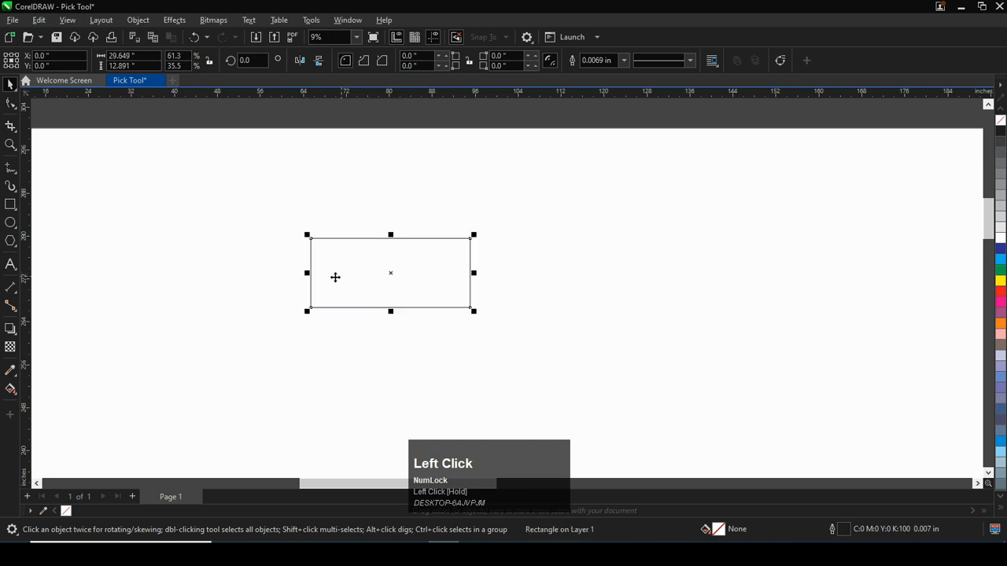
- Enlarge the rectangle freehand to about 47.6 by 22.1 inches
{"action": "left_click_drag", "start_coordinate": [300, 267], "coordinate": [211, 273]}
{"action": "left_click", "coordinate": [309, 264]}
{"action": "left_click_drag", "start_coordinate": [343, 237], "coordinate": [299, 234]}
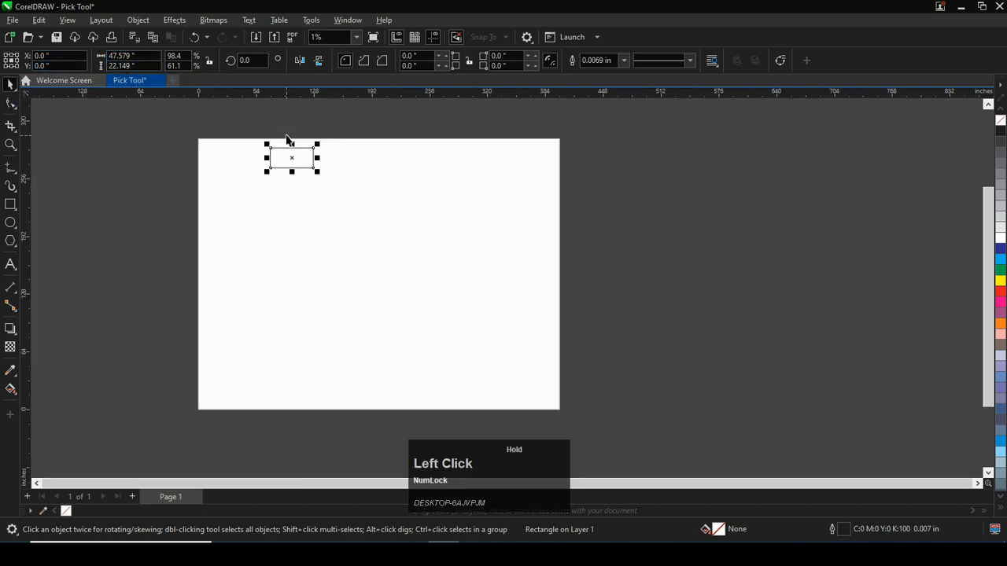
- Set the rectangle's width to 22.5 inches and its height to 31 inches
{"action": "scroll", "coordinate": [286, 140], "scroll_direction": "up", "scroll_amount": 3}
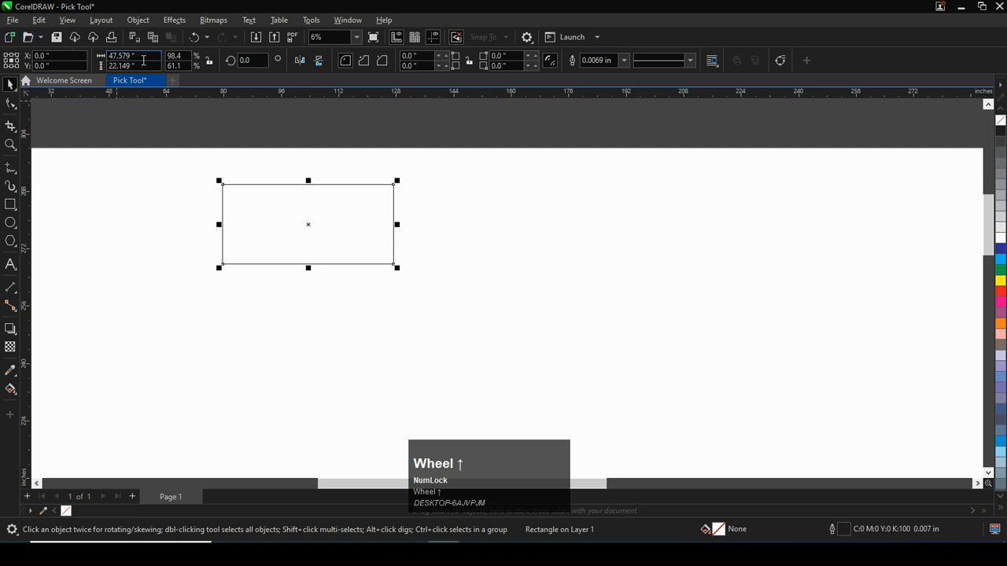
{"action": "scroll", "coordinate": [240, 170], "scroll_direction": "up", "scroll_amount": 2}
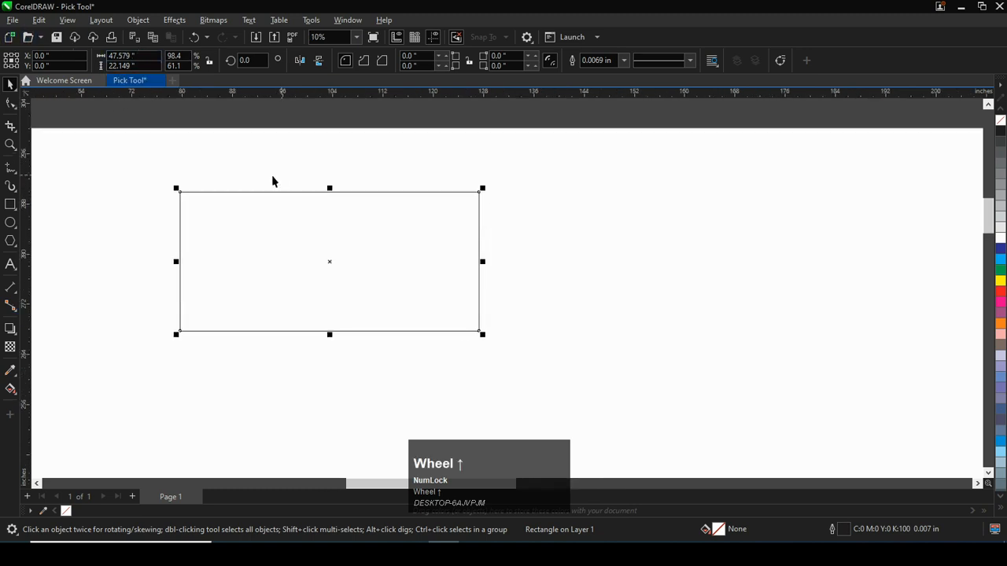
{"action": "scroll", "coordinate": [225, 157], "scroll_direction": "down", "scroll_amount": 1}
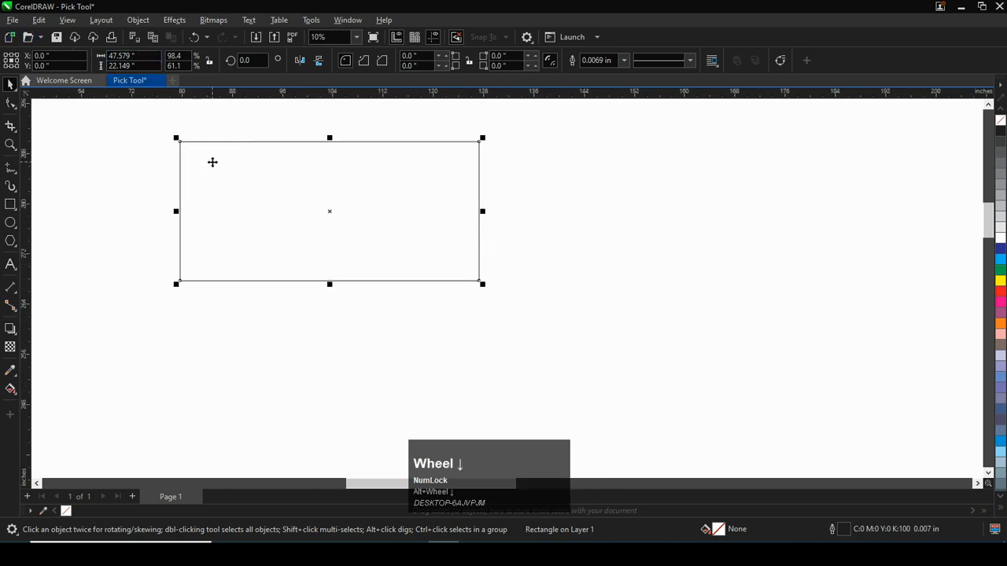
{"action": "scroll", "coordinate": [212, 162], "scroll_direction": "down", "scroll_amount": 1}
{"action": "scroll", "coordinate": [212, 163], "scroll_direction": "up", "scroll_amount": 1}
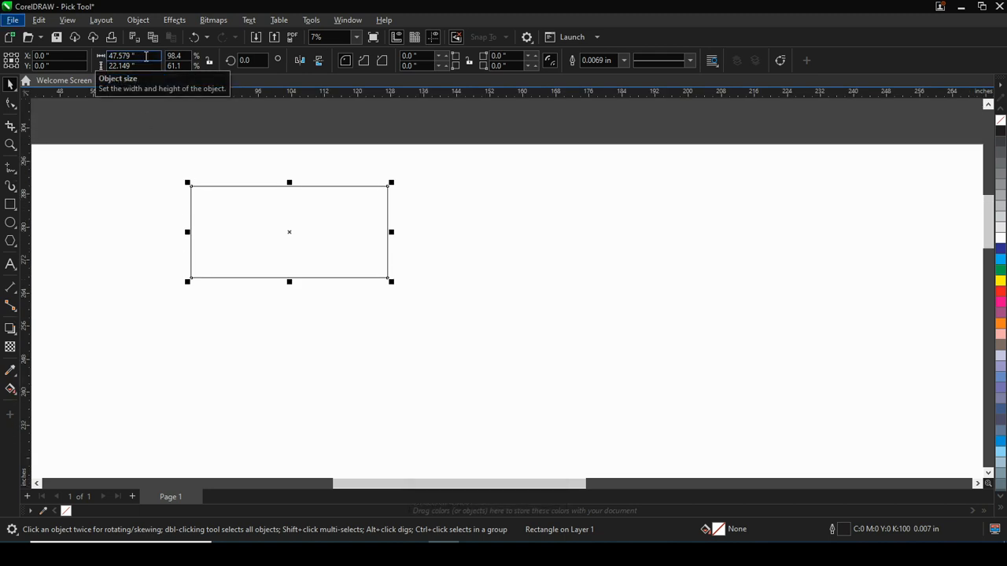
{"action": "left_click_drag", "start_coordinate": [146, 57], "coordinate": [108, 57]}
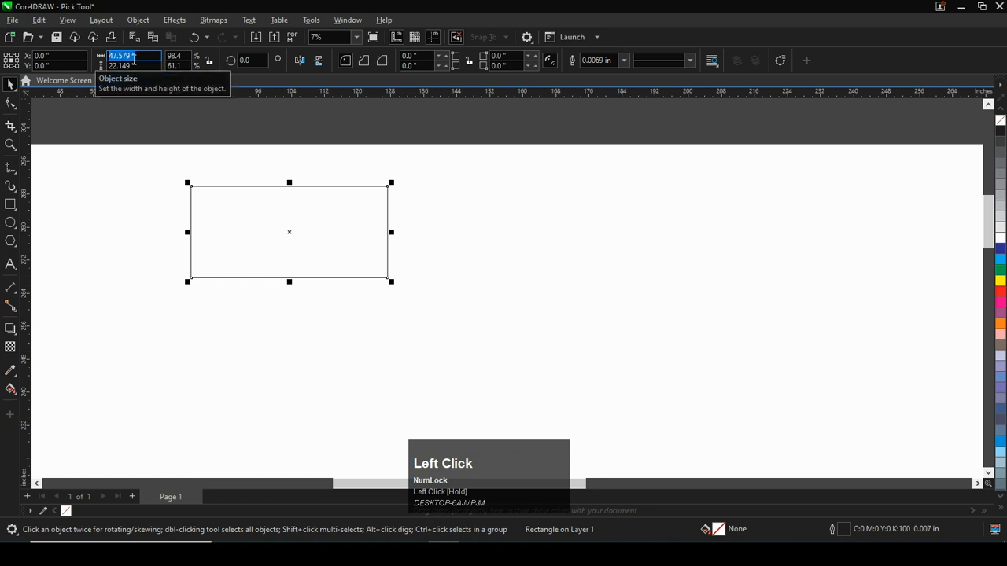
{"action": "type", "text": "22.5"}
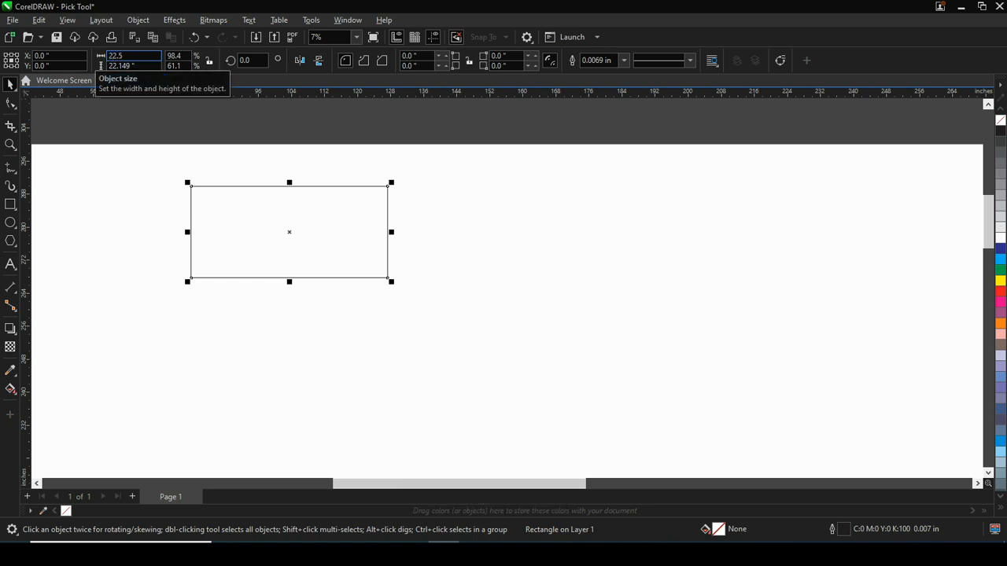
{"action": "key", "text": "Tab"}
{"action": "type", "text": "31"}
{"action": "key", "text": "Return"}
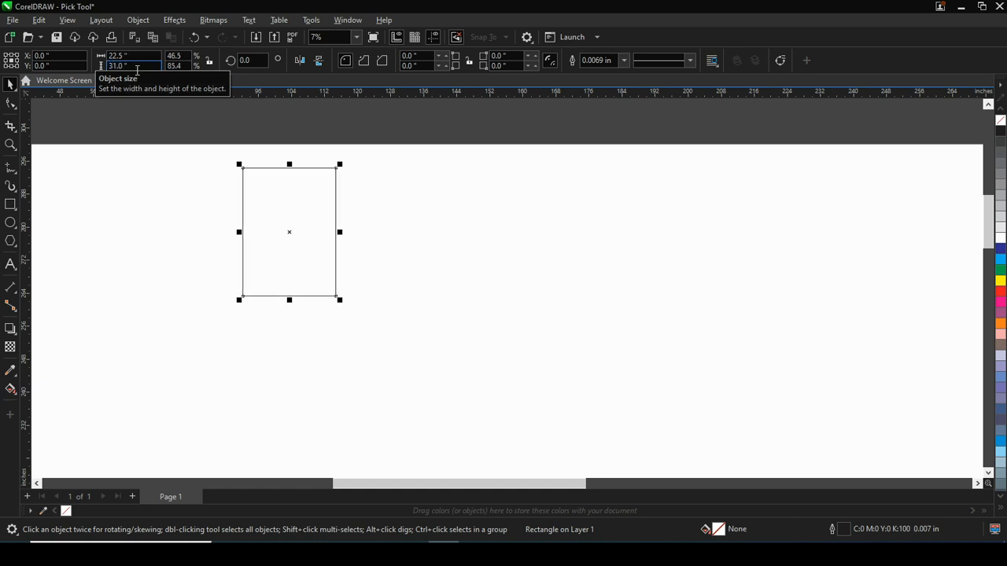
- Delete the rectangle from the page
{"action": "scroll", "coordinate": [271, 179], "scroll_direction": "up", "scroll_amount": 2}
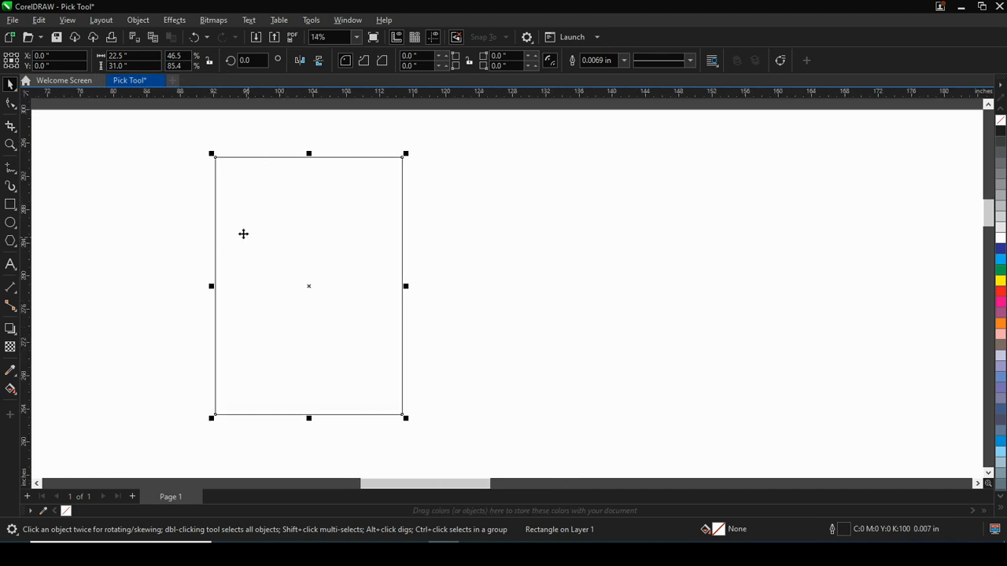
{"action": "scroll", "coordinate": [243, 234], "scroll_direction": "down", "scroll_amount": 1}
{"action": "scroll", "coordinate": [282, 248], "scroll_direction": "right", "scroll_amount": 1}
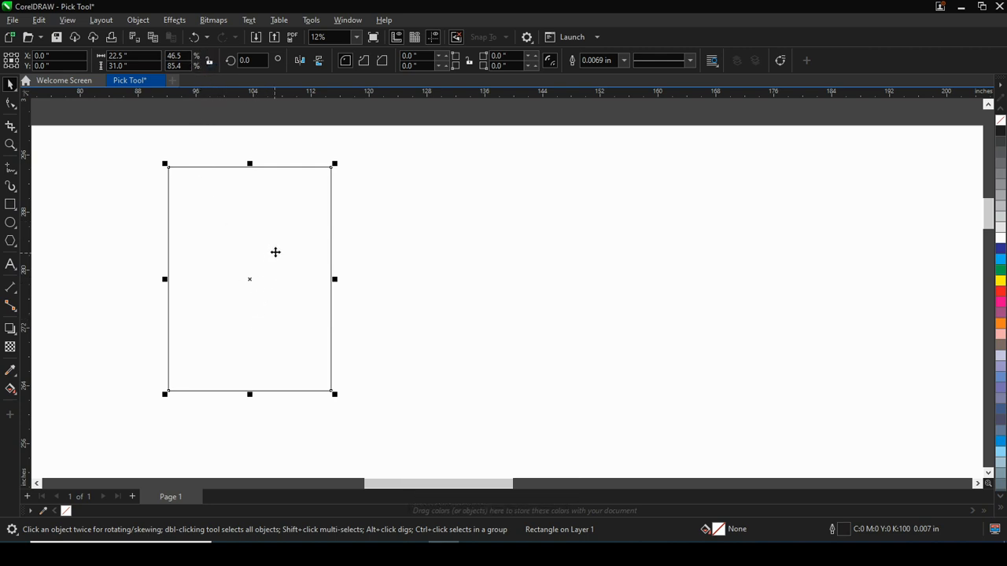
{"action": "key", "text": "Delete"}
- Draw a perfect square about 21.4 inches wide near the page's upper edge and scale it down to about 8.1 inches
{"action": "left_click", "coordinate": [10, 204]}
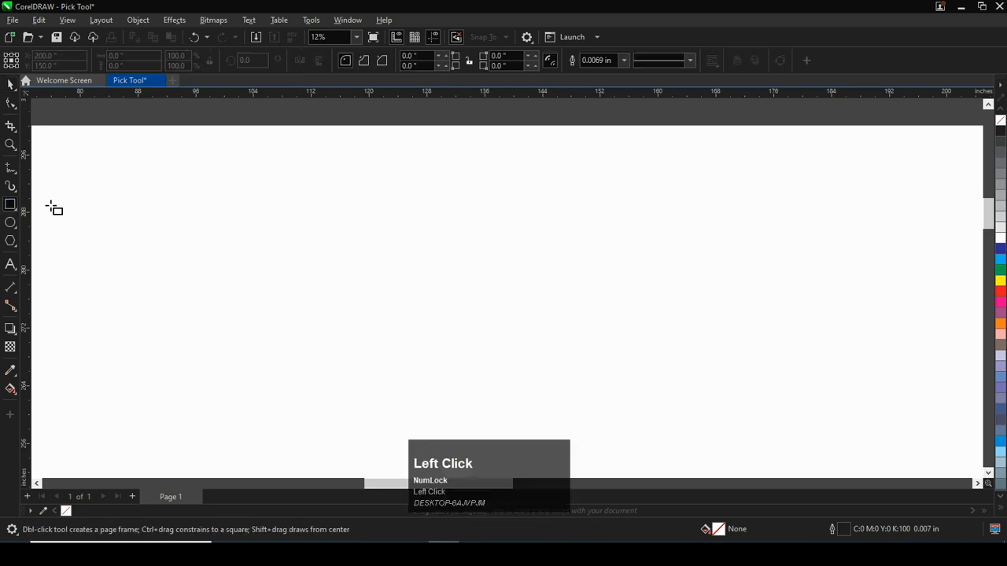
{"action": "left_click", "coordinate": [212, 161], "text": "ctrl"}
{"action": "left_click_drag", "start_coordinate": [208, 156], "coordinate": [272, 223]}
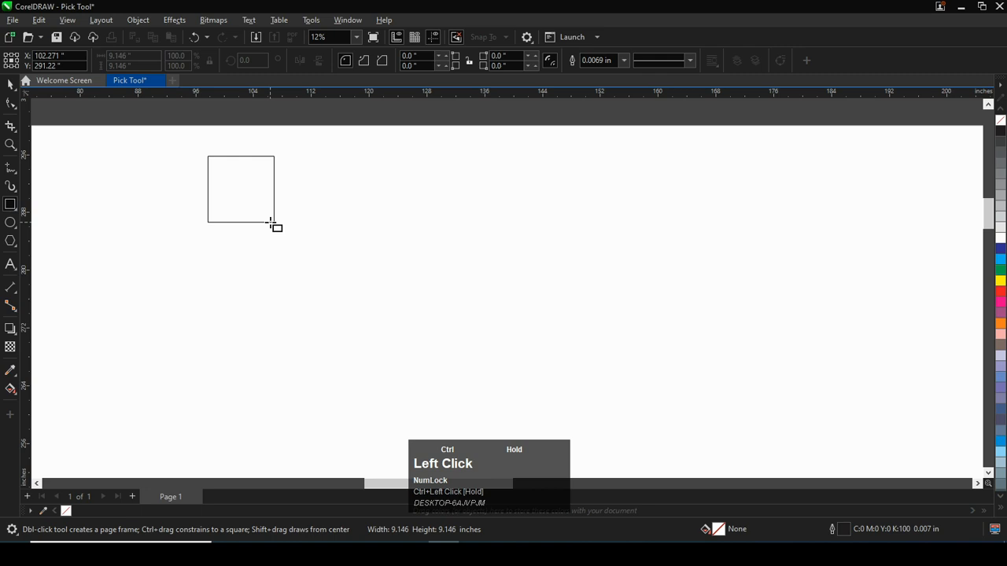
{"action": "left_click_drag", "start_coordinate": [270, 223], "coordinate": [363, 310]}
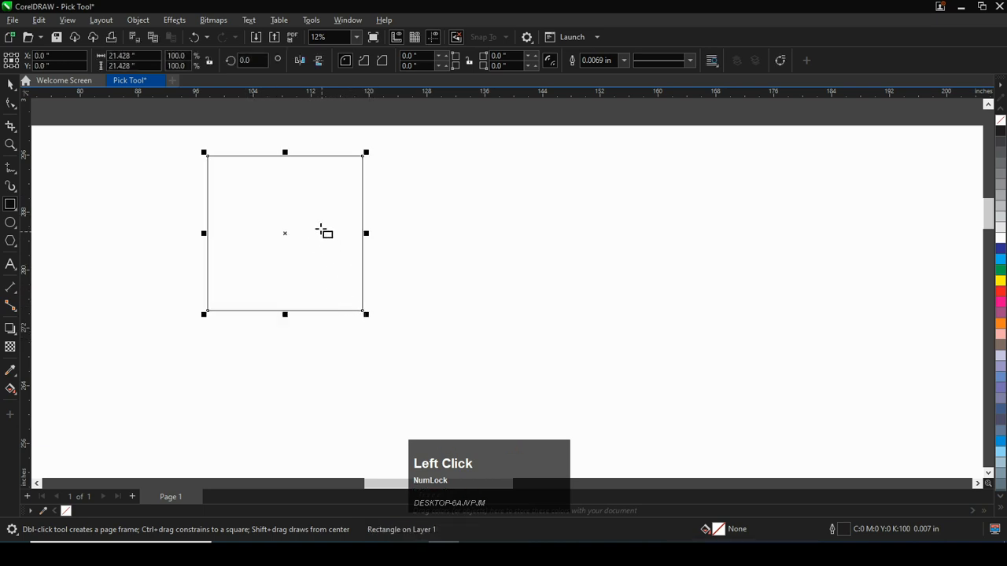
{"action": "left_click_drag", "start_coordinate": [206, 153], "coordinate": [302, 251]}
- Place a duplicate of the square directly to its right, level with the original and separated by a small gap
{"action": "scroll", "coordinate": [252, 213], "scroll_direction": "up", "scroll_amount": 2}
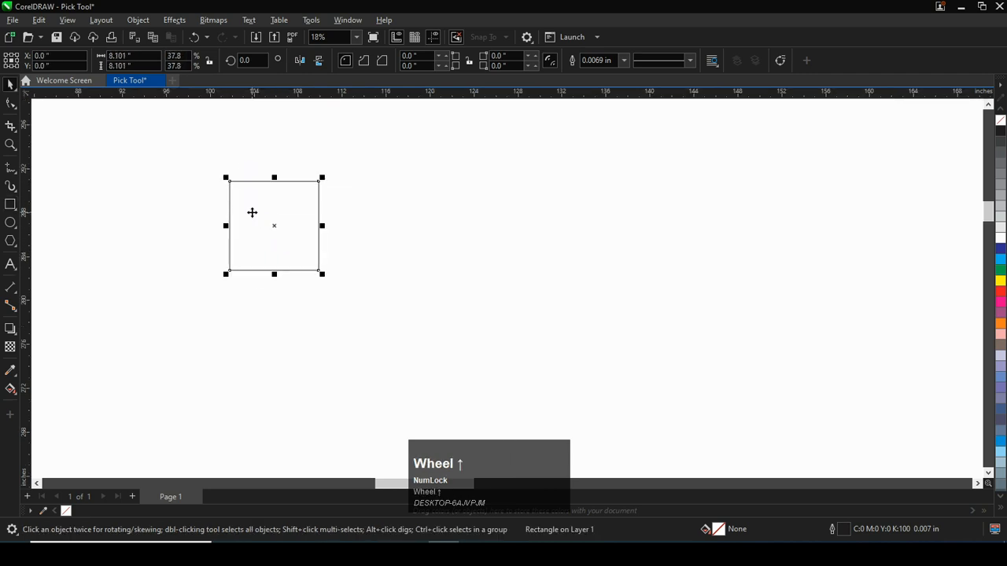
{"action": "scroll", "coordinate": [236, 225], "scroll_direction": "up", "scroll_amount": 1}
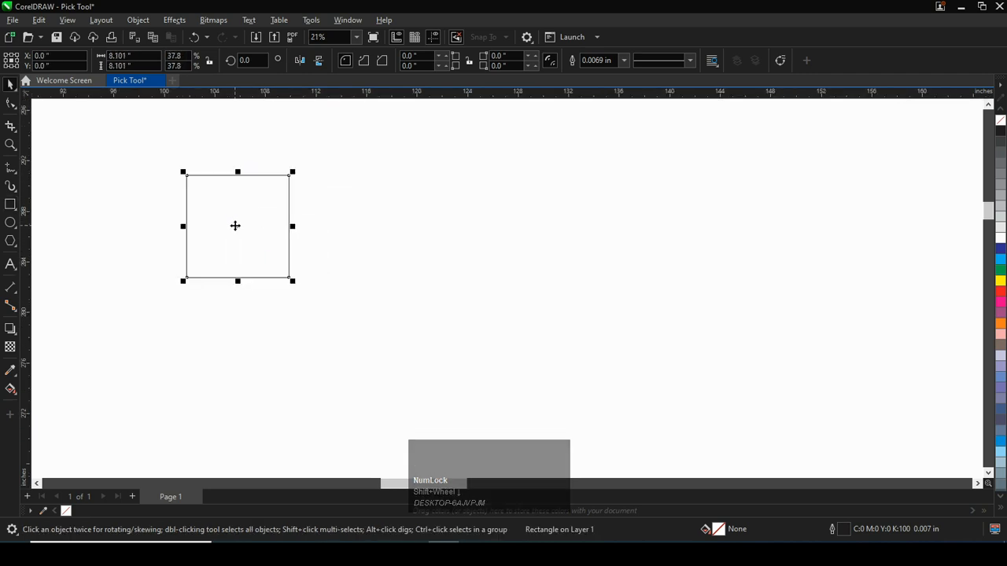
{"action": "left_click_drag", "start_coordinate": [234, 226], "coordinate": [357, 235]}
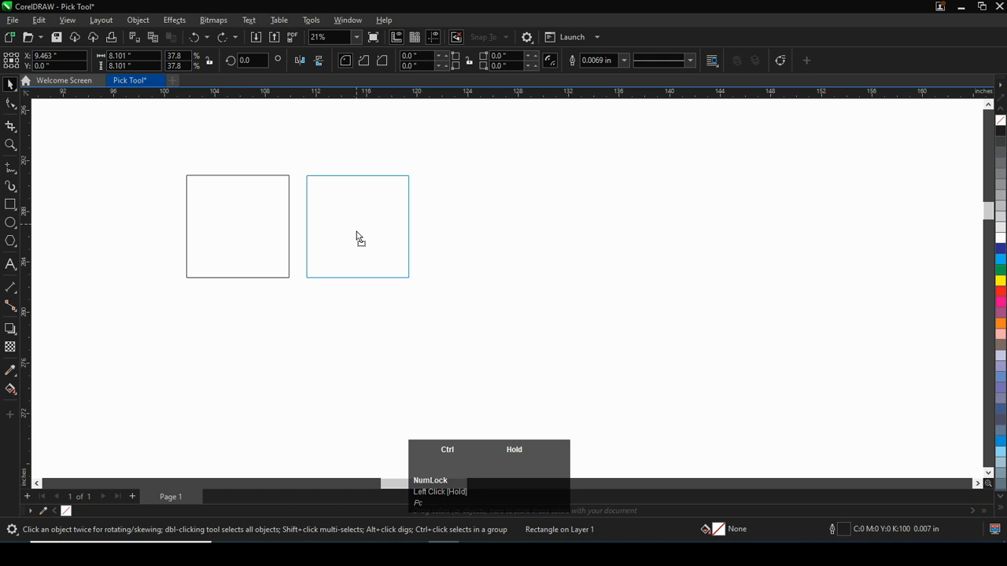
{"action": "right_click", "coordinate": [356, 234], "text": "ctrl"}
{"action": "left_click_drag", "start_coordinate": [357, 236], "coordinate": [356, 233]}
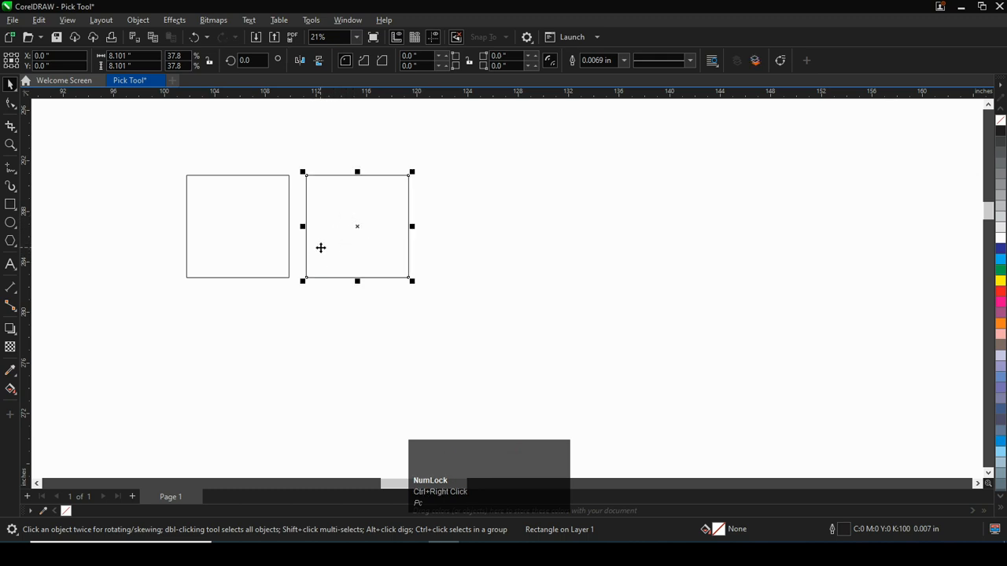
- Set the left square's width to 15 inches with the scaling ratio left unlocked
{"action": "scroll", "coordinate": [292, 192], "scroll_direction": "up", "scroll_amount": 2}
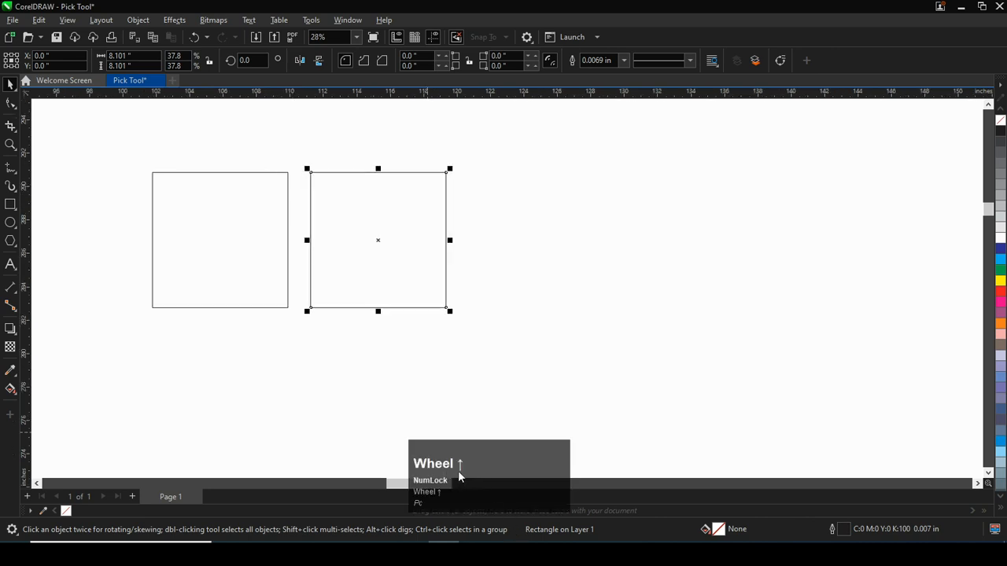
{"action": "scroll", "coordinate": [212, 173], "scroll_direction": "up", "scroll_amount": 1}
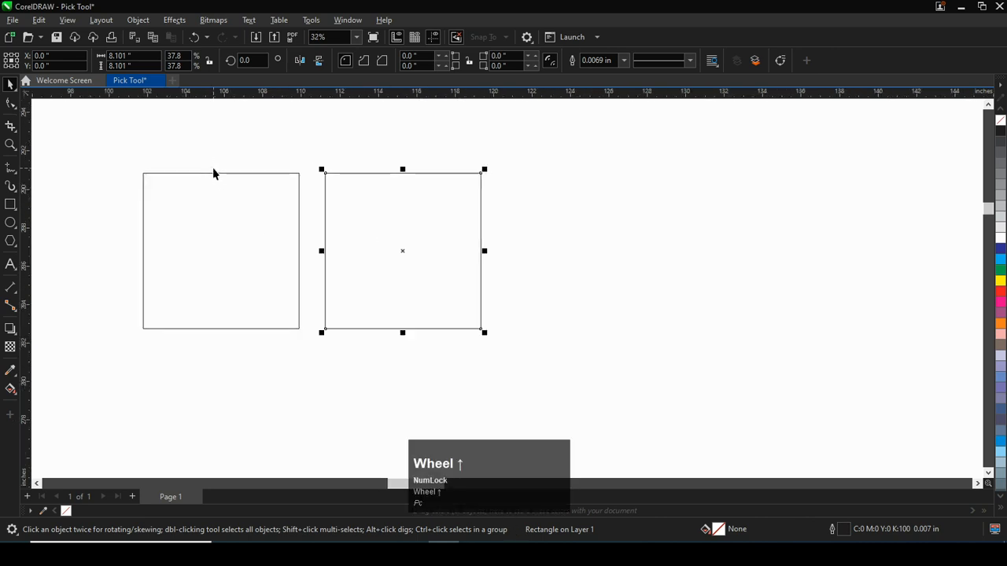
{"action": "left_click", "coordinate": [227, 217]}
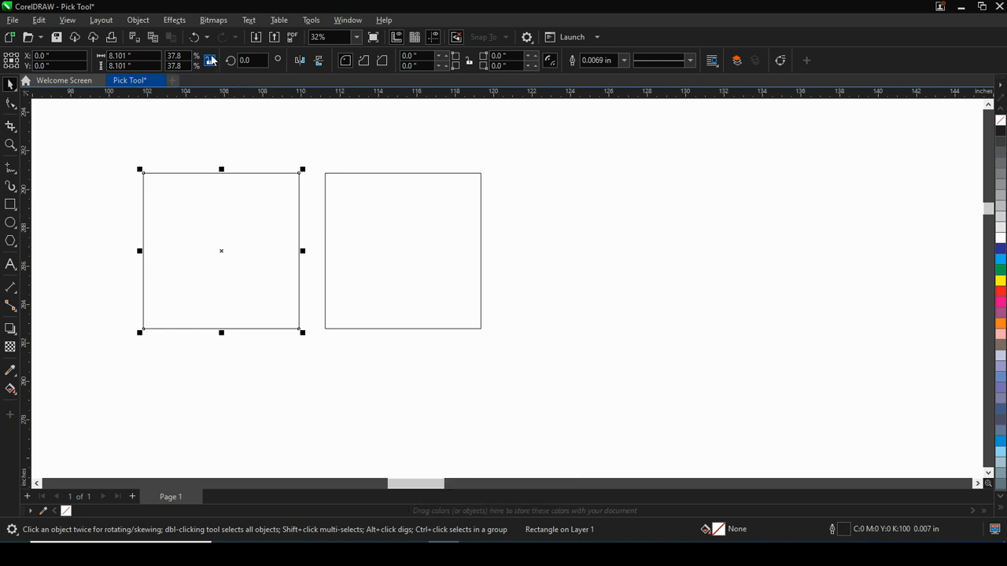
{"action": "left_click_drag", "start_coordinate": [139, 57], "coordinate": [99, 64]}
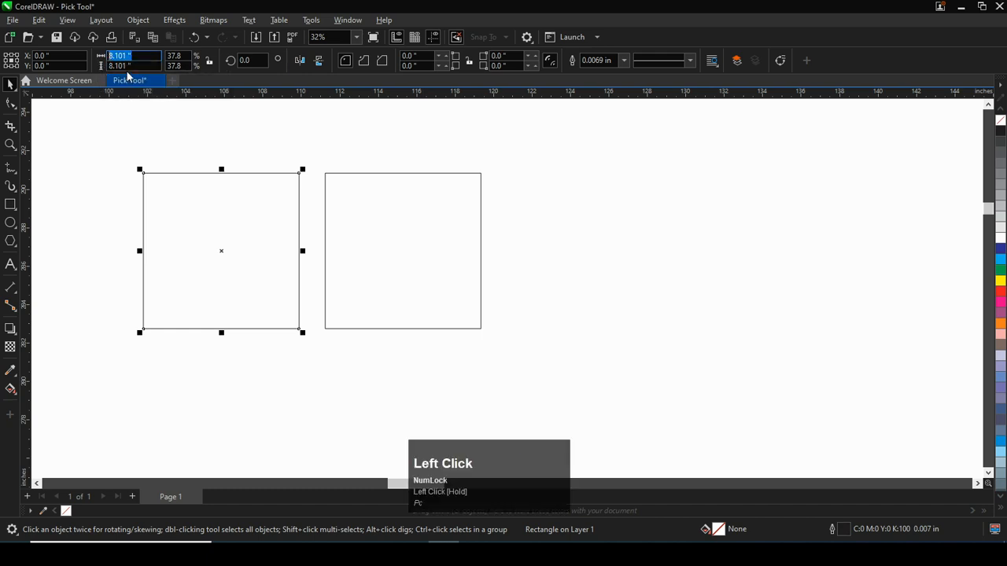
{"action": "type", "text": "15"}
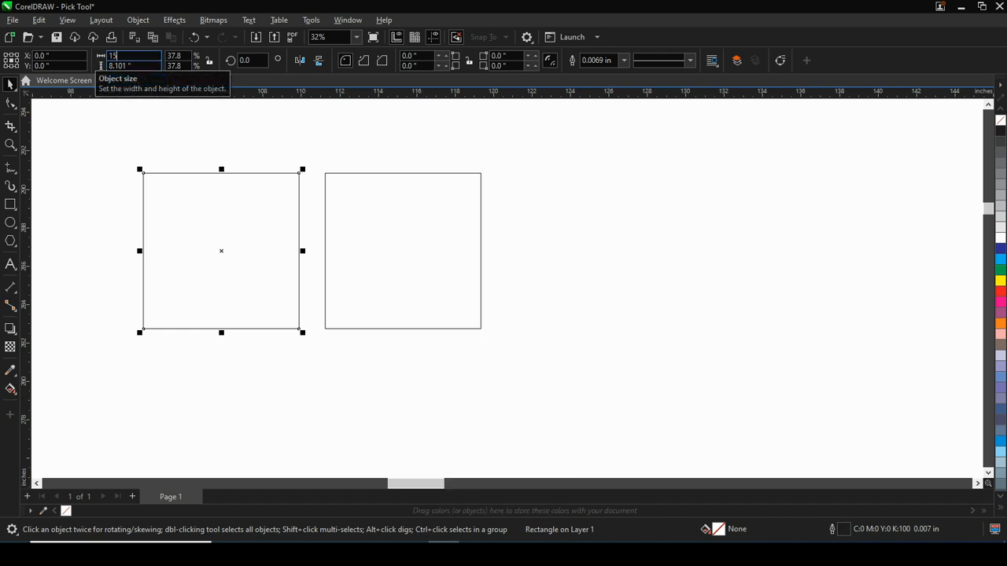
{"action": "key", "text": "Return"}
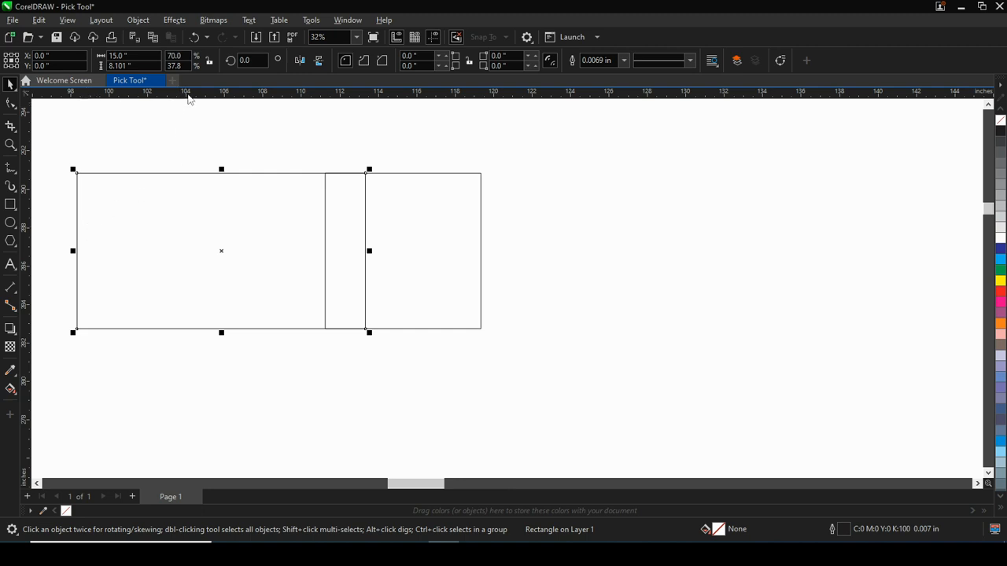
- Lock the scaling ratio and set the right square's width to 15 inches
{"action": "left_click", "coordinate": [209, 62]}
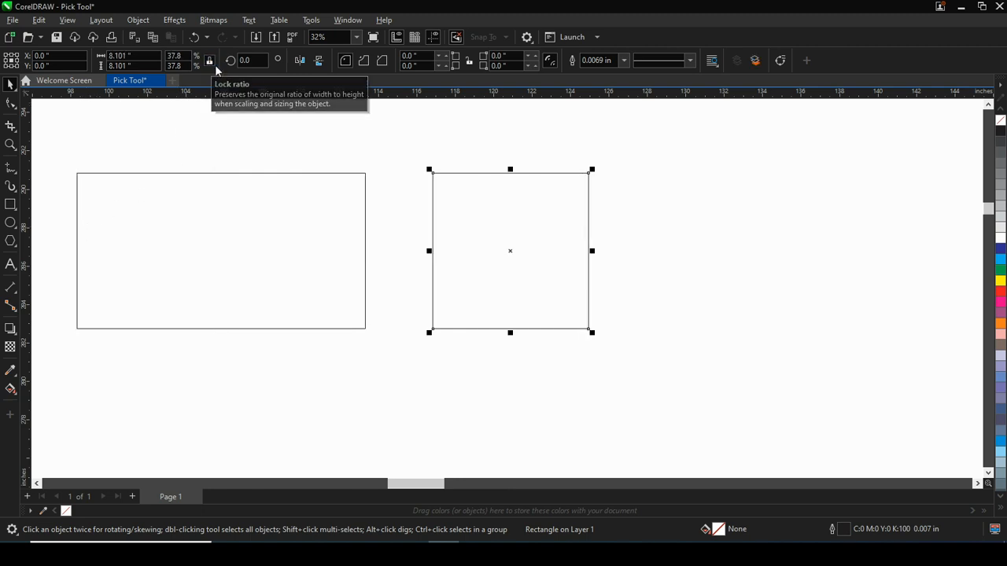
{"action": "left_click", "coordinate": [113, 66]}
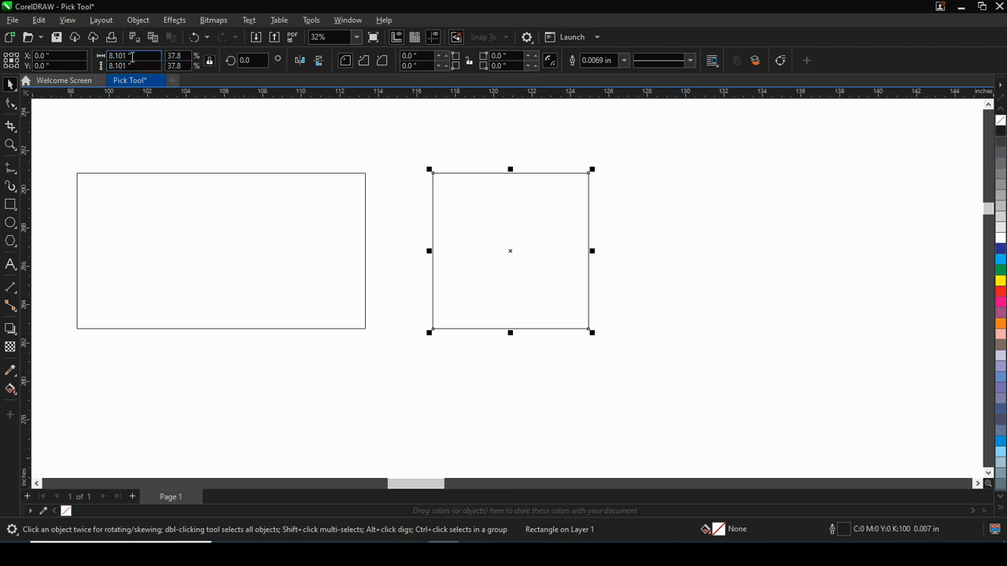
{"action": "left_click_drag", "start_coordinate": [130, 56], "coordinate": [110, 56]}
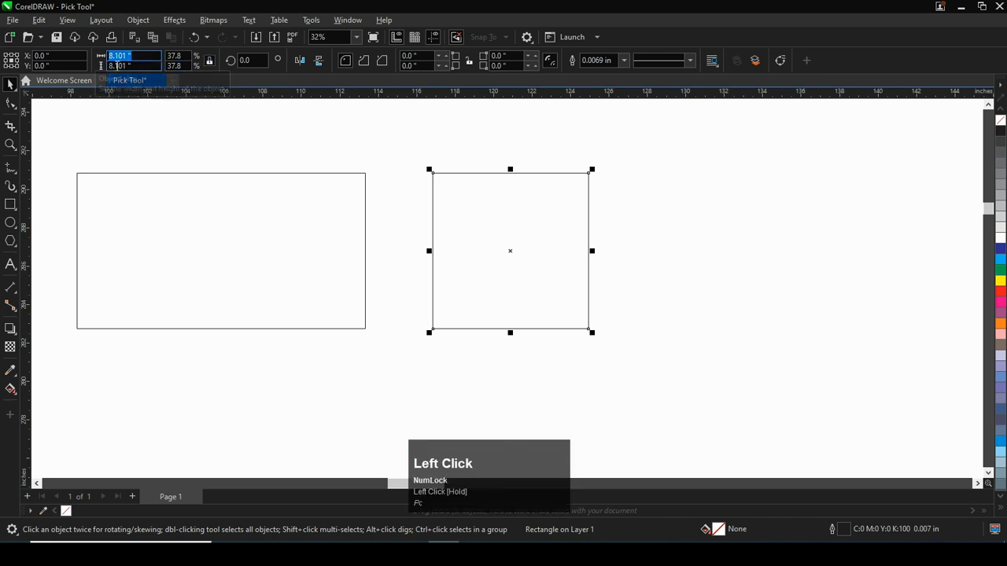
{"action": "type", "text": "15"}
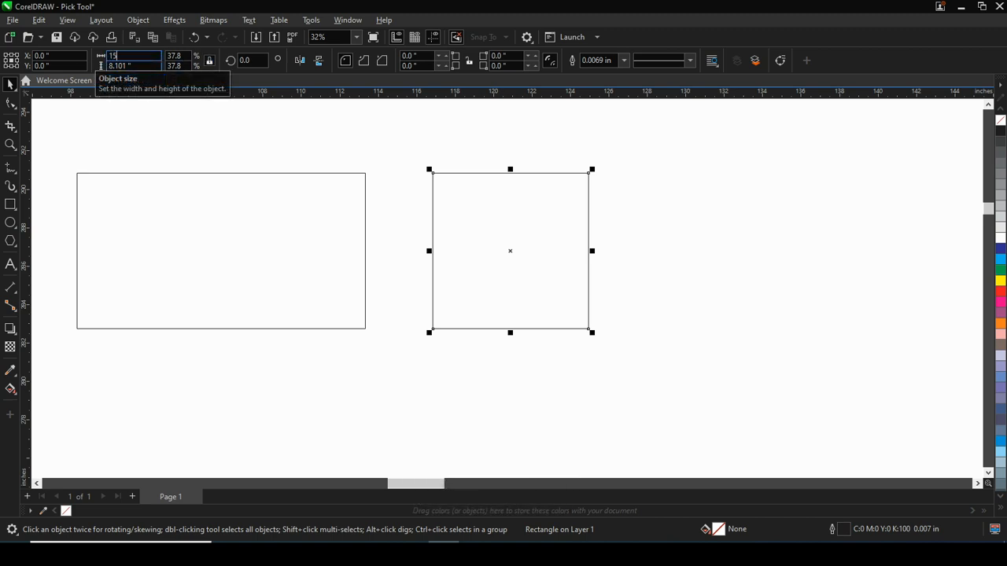
{"action": "key", "text": "Return"}
- Move the 15-inch square to the right, leaving a wide gap between it and the rectangle
{"action": "left_click_drag", "start_coordinate": [409, 244], "coordinate": [428, 246]}
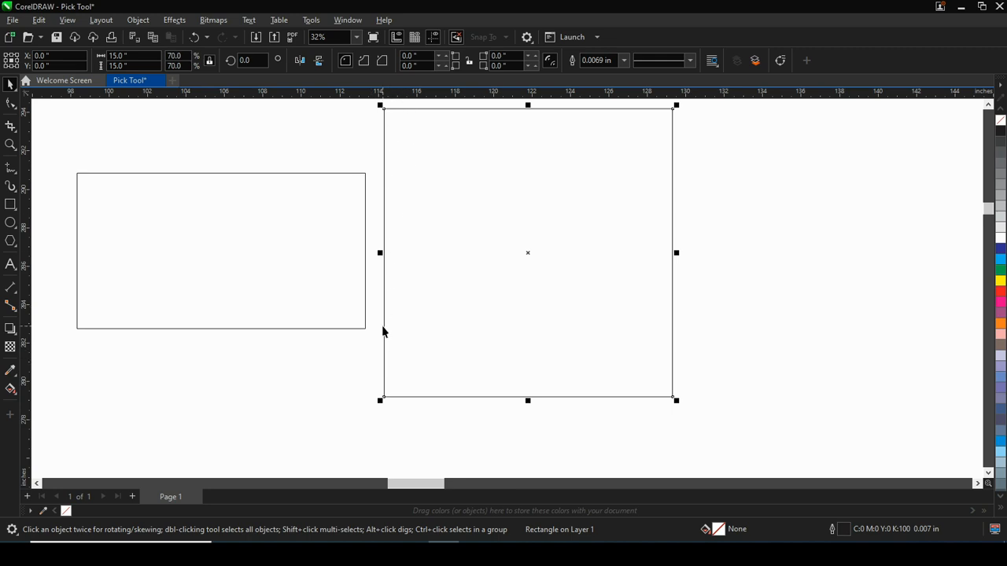
{"action": "left_click_drag", "start_coordinate": [429, 257], "coordinate": [429, 257]}
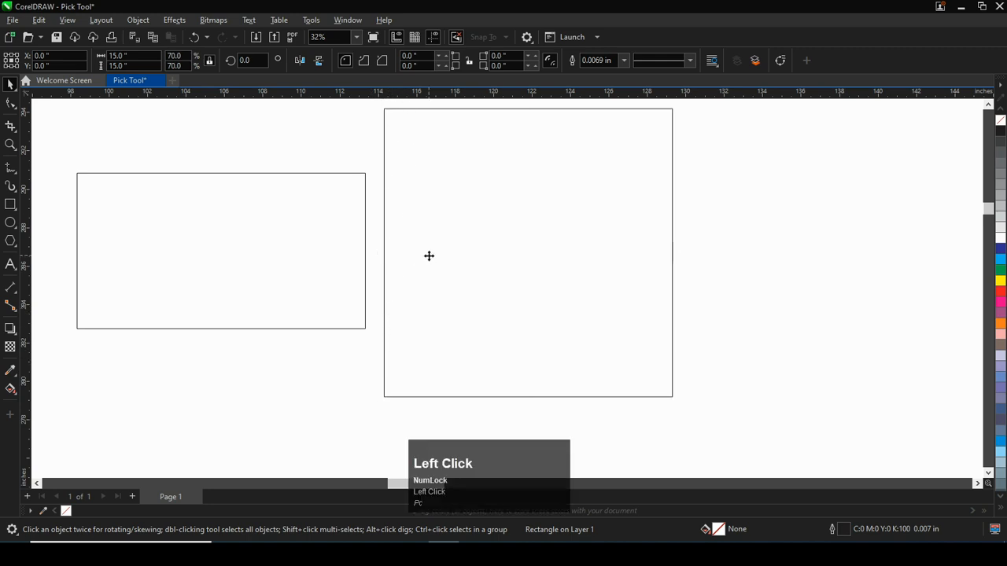
{"action": "left_click_drag", "start_coordinate": [430, 257], "coordinate": [544, 255]}
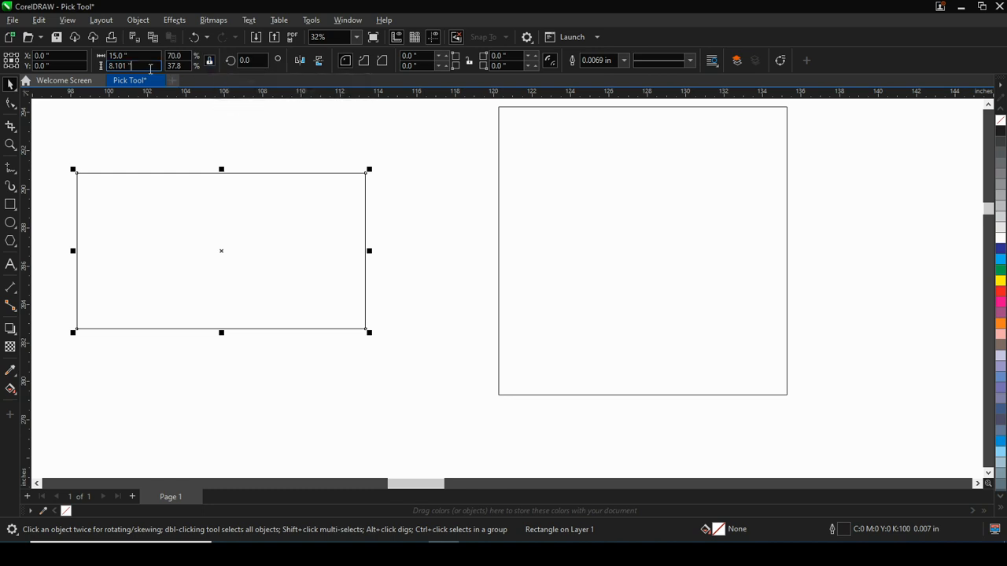
- Set the left rectangle's height to 5 inches with the scaling ratio locked
{"action": "left_click_drag", "start_coordinate": [151, 68], "coordinate": [69, 70]}
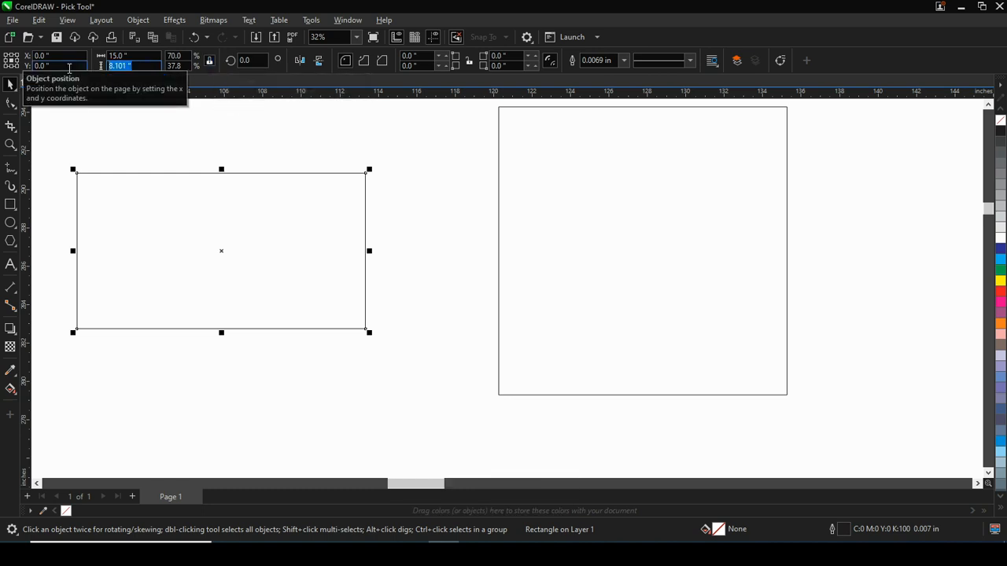
{"action": "type", "text": "5"}
{"action": "key", "text": "Return"}
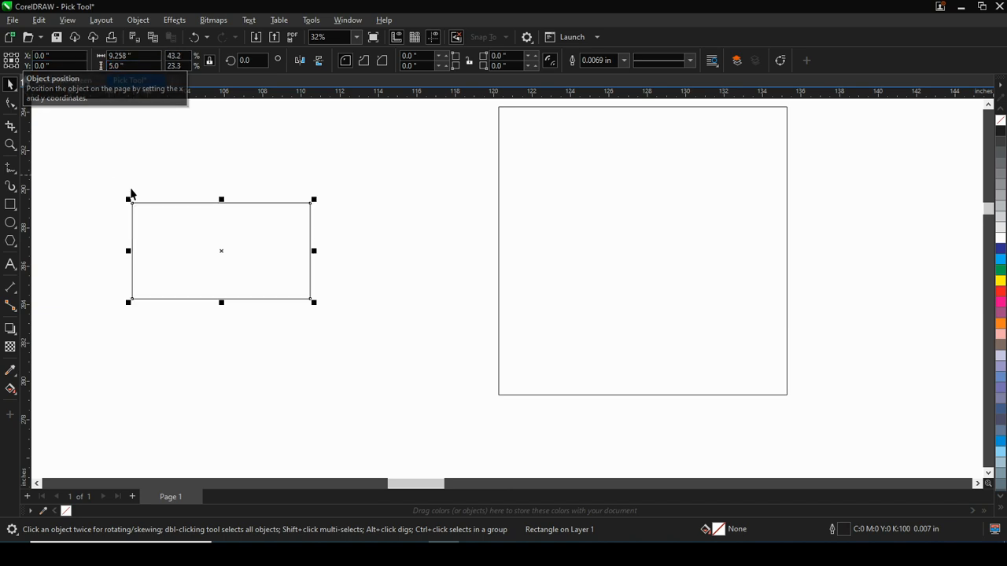
- Move the small rectangle straight up to near the level of the large square's upper edge
{"action": "scroll", "coordinate": [165, 217], "scroll_direction": "up", "scroll_amount": 1}
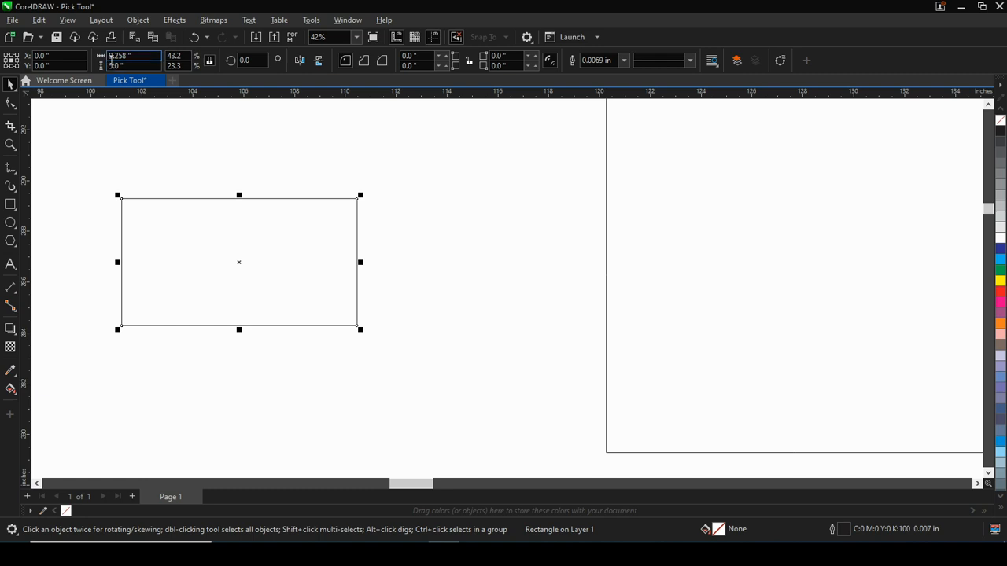
{"action": "scroll", "coordinate": [228, 189], "scroll_direction": "down", "scroll_amount": 1}
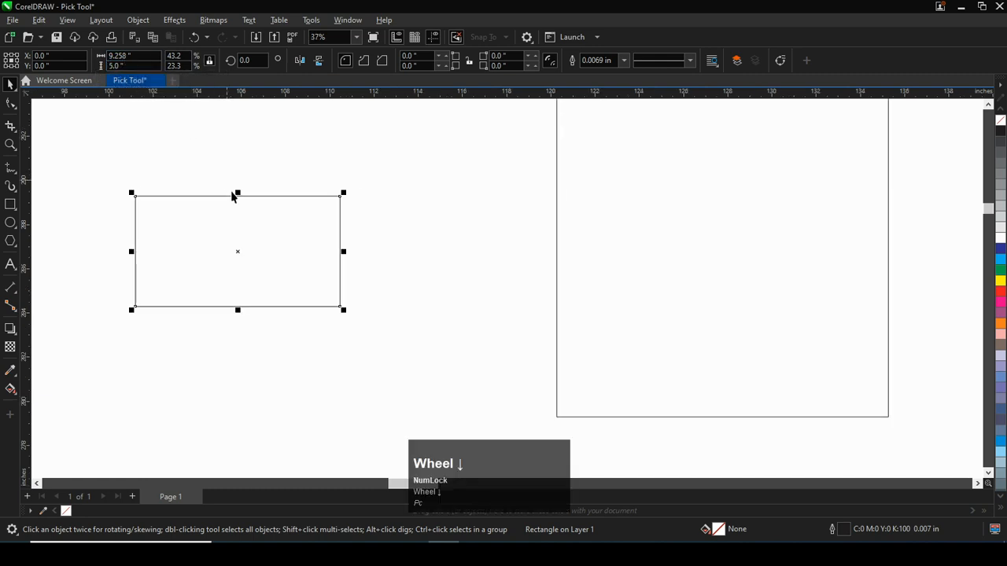
{"action": "scroll", "coordinate": [236, 193], "scroll_direction": "down", "scroll_amount": 6}
{"action": "scroll", "coordinate": [240, 193], "scroll_direction": "up", "scroll_amount": 2}
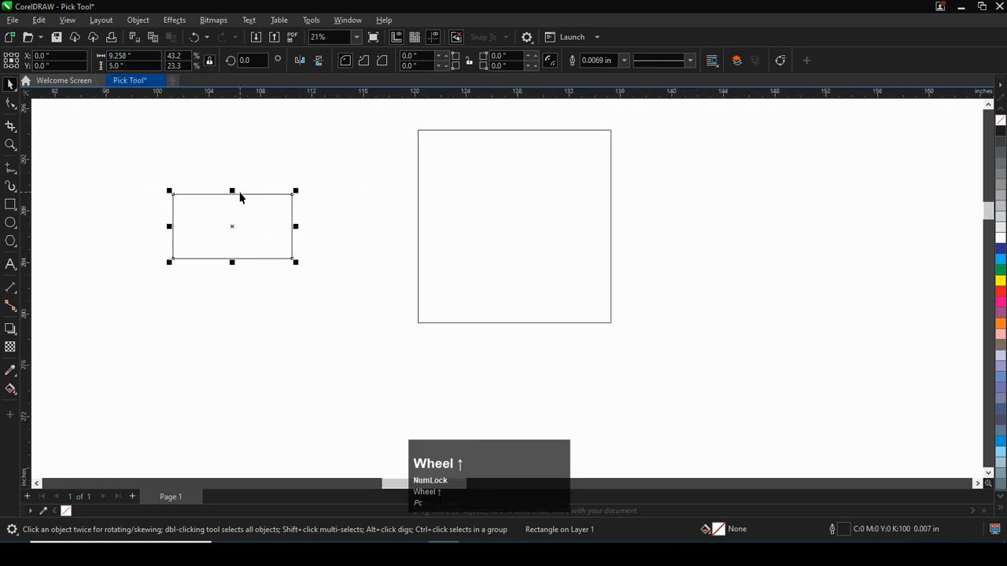
{"action": "scroll", "coordinate": [240, 193], "scroll_direction": "up", "scroll_amount": 1}
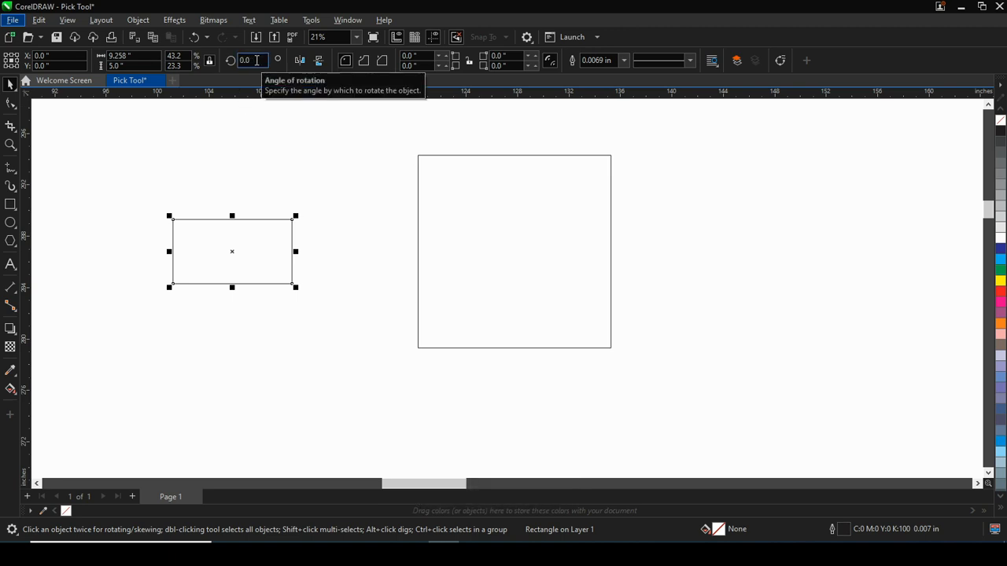
{"action": "left_click_drag", "start_coordinate": [241, 256], "coordinate": [240, 215]}
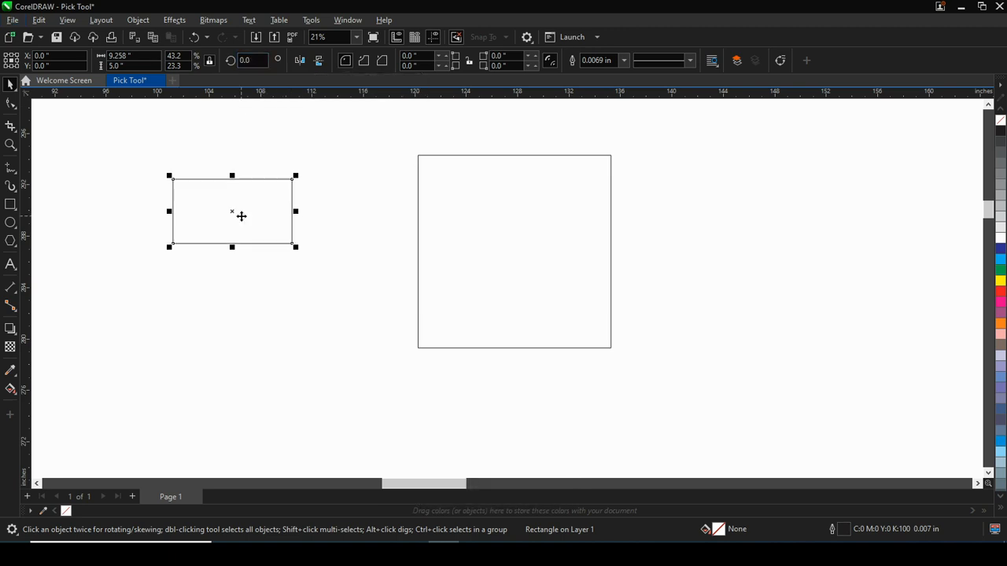
{"action": "scroll", "coordinate": [239, 130], "scroll_direction": "up", "scroll_amount": 1}
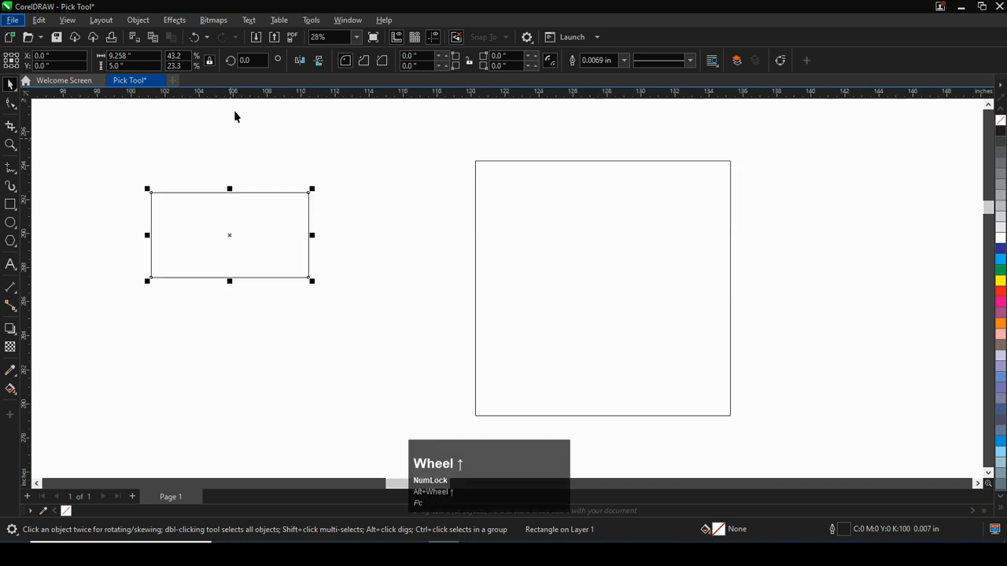
- Rotate the small rectangle to an angle of 90 degrees
{"action": "left_click", "coordinate": [250, 60]}
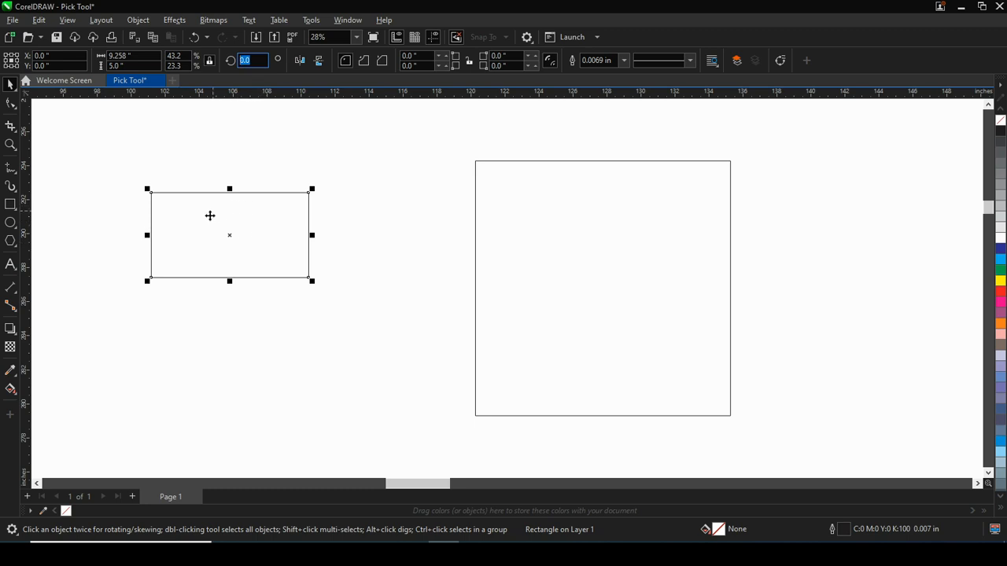
{"action": "left_click", "coordinate": [246, 61]}
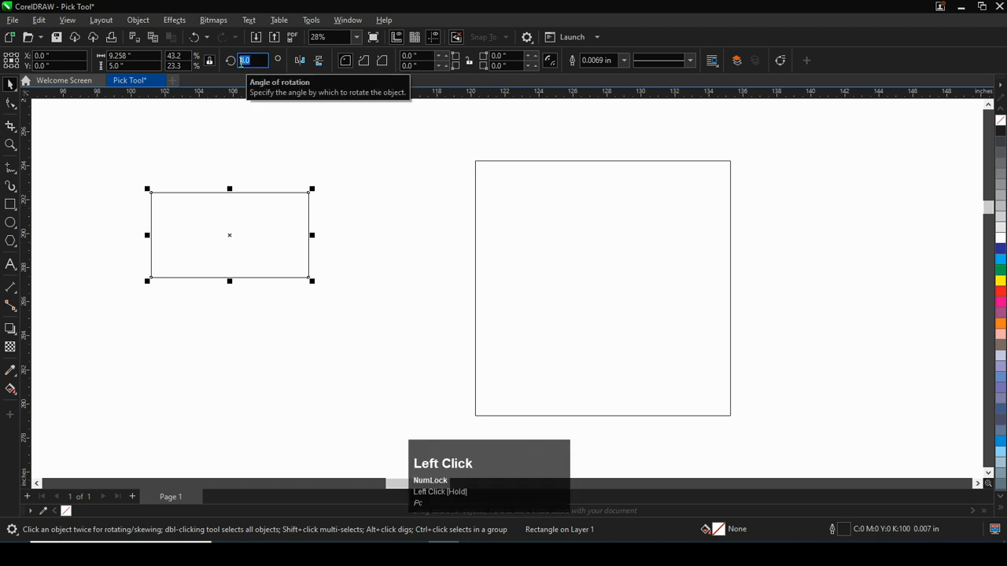
{"action": "type", "text": "5"}
{"action": "key", "text": "Return"}
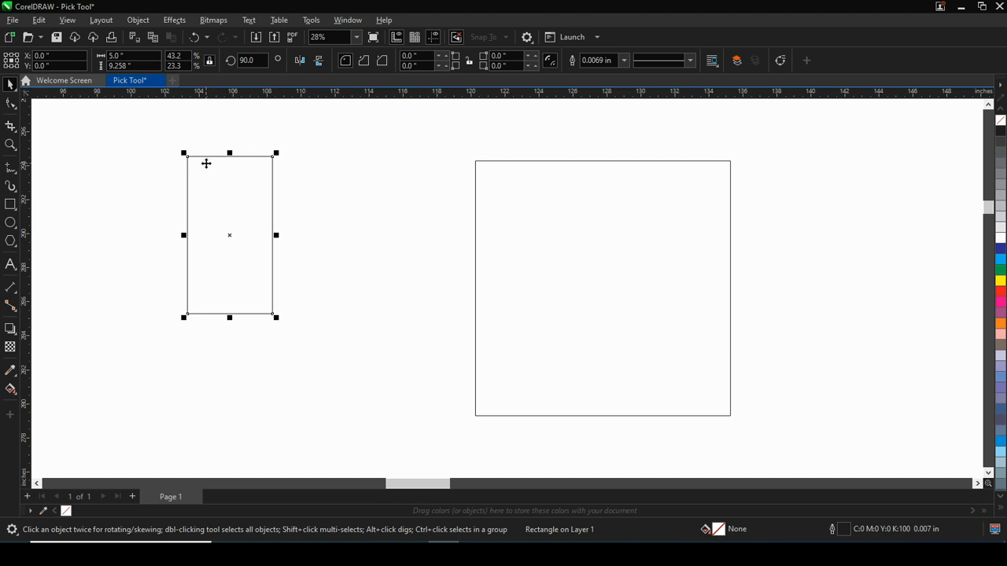
{"action": "scroll", "coordinate": [225, 220], "scroll_direction": "down", "scroll_amount": 1}
{"action": "scroll", "coordinate": [226, 219], "scroll_direction": "up", "scroll_amount": 2}
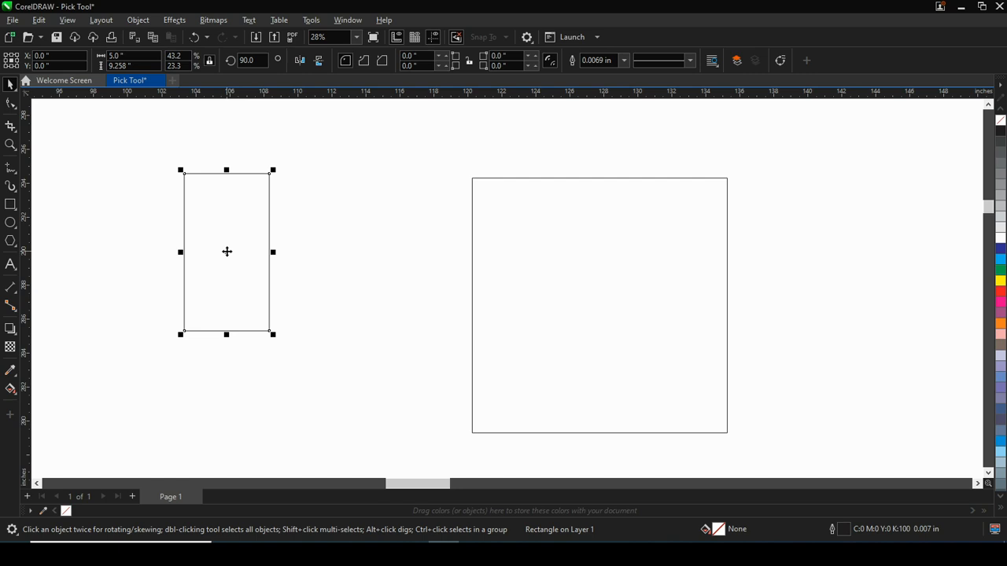
- Try rotating the upright rectangle freehand counterclockwise about its centre
{"action": "left_click", "coordinate": [278, 228]}
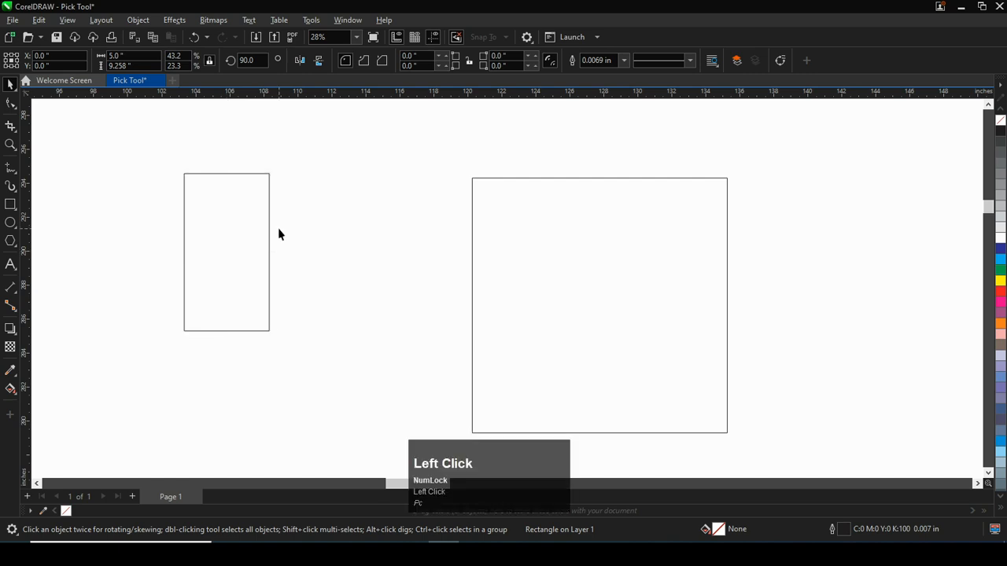
{"action": "left_click", "coordinate": [230, 244]}
{"action": "left_click", "coordinate": [230, 239]}
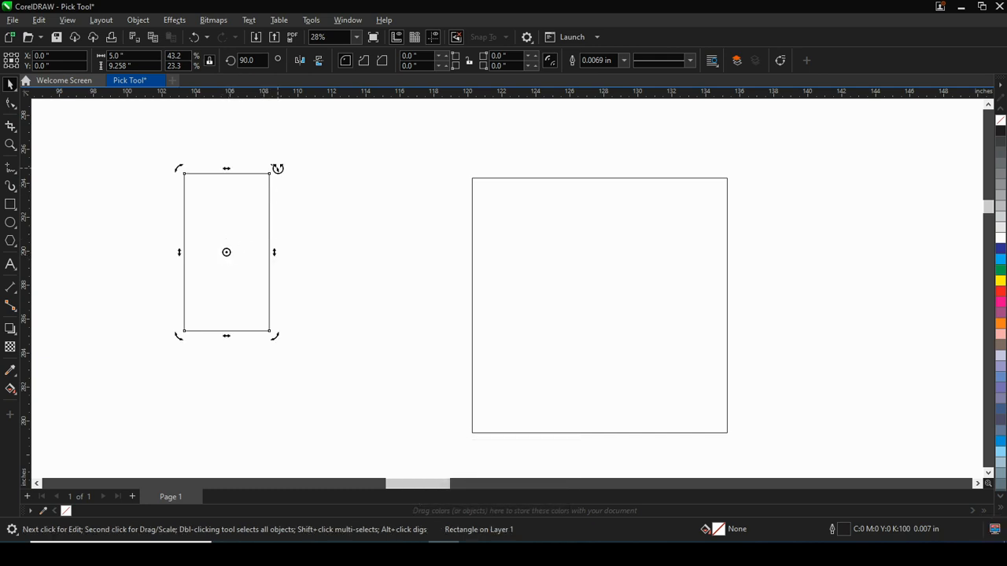
{"action": "left_click_drag", "start_coordinate": [278, 169], "coordinate": [160, 214]}
{"action": "left_click", "coordinate": [224, 168]}
- Remove the large square from the page and move the upright rectangle about 4.5 inches to the right
{"action": "scroll", "coordinate": [222, 173], "scroll_direction": "up", "scroll_amount": 1}
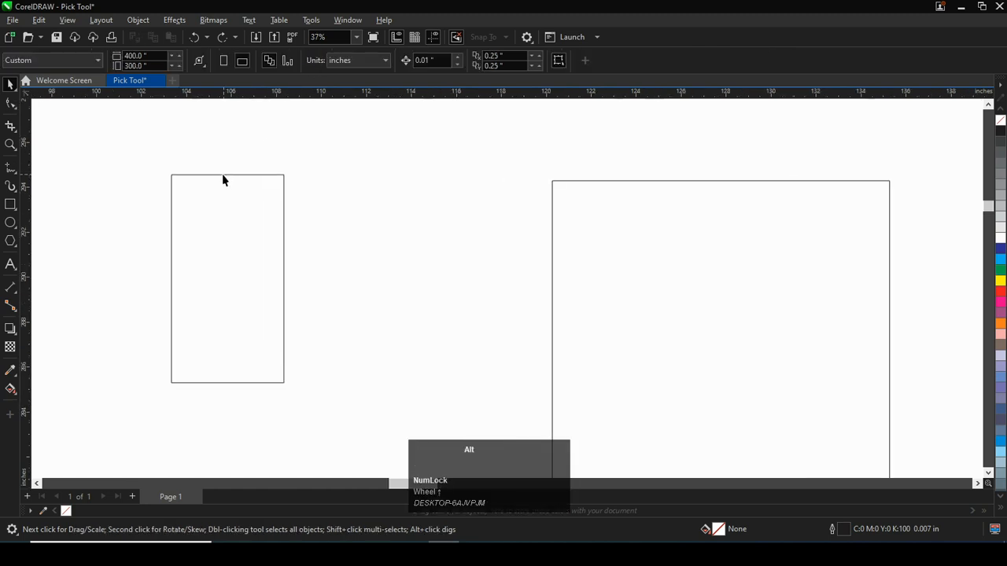
{"action": "scroll", "coordinate": [209, 192], "scroll_direction": "up", "scroll_amount": 1}
{"action": "scroll", "coordinate": [194, 197], "scroll_direction": "up", "scroll_amount": 1}
{"action": "left_click_drag", "start_coordinate": [225, 196], "coordinate": [325, 219]}
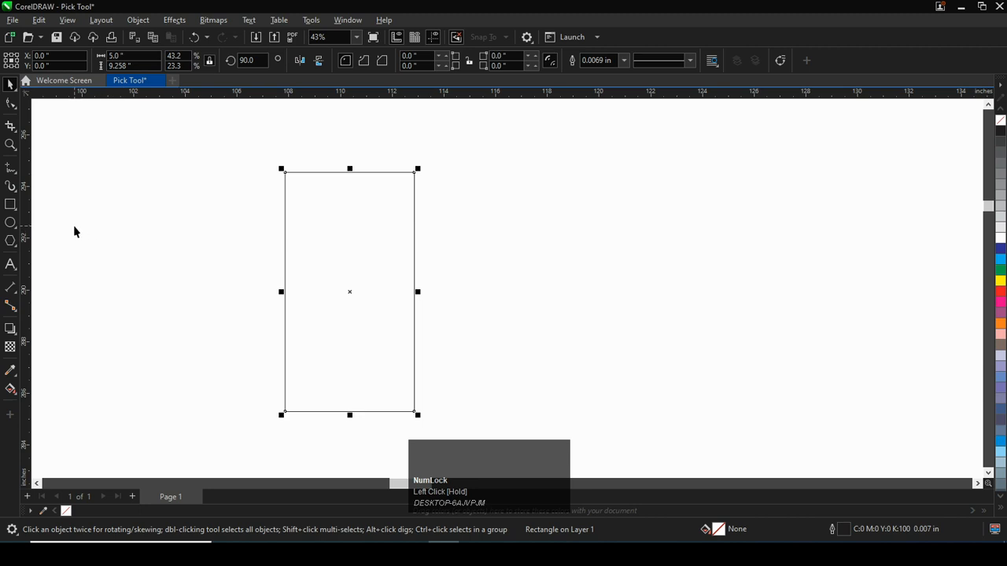
- Draw a perfect circle about 1.7 inches in diameter inside the rectangle near its upper edge
{"action": "left_click", "coordinate": [10, 223]}
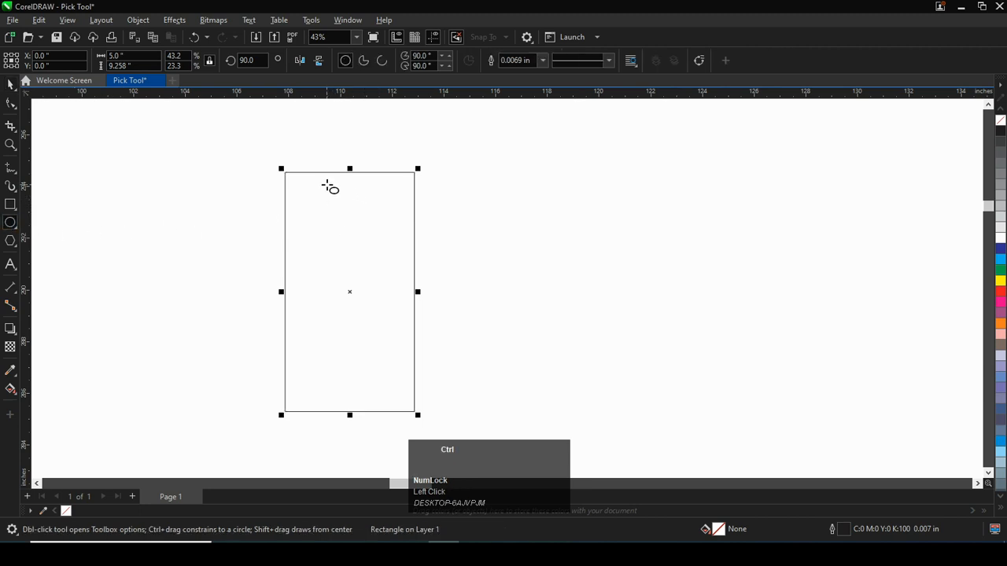
{"action": "left_click_drag", "start_coordinate": [331, 187], "coordinate": [375, 230]}
{"action": "left_click", "coordinate": [8, 87]}
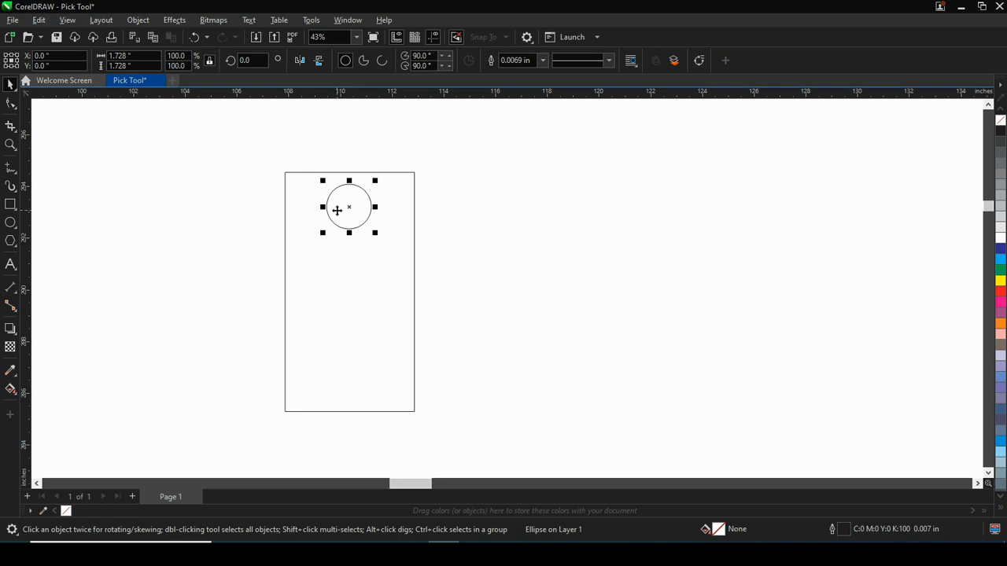
- Select the circle and the rectangle together, centre the circle horizontally in the rectangle and align their top edges
{"action": "left_click", "coordinate": [341, 305], "text": "shift"}
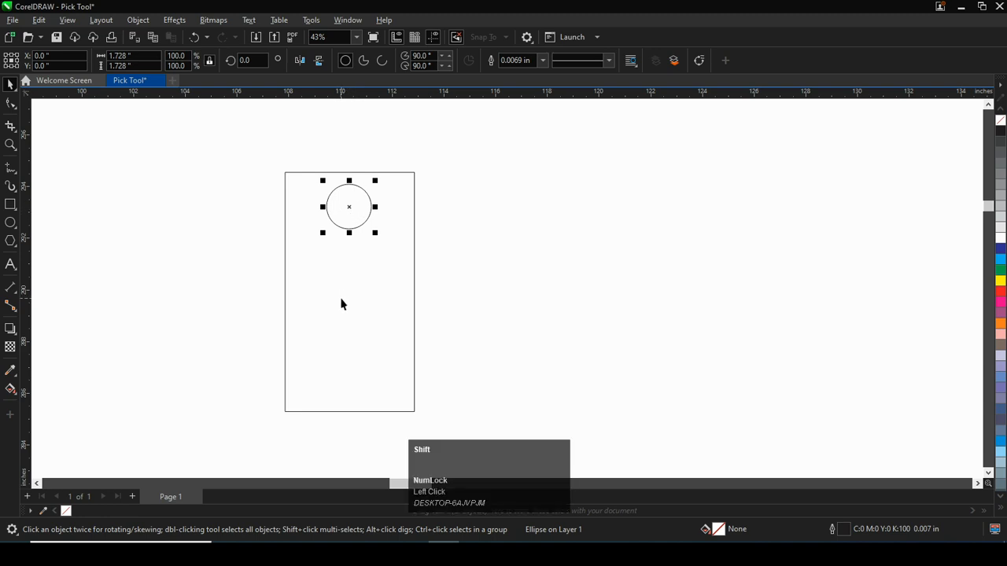
{"action": "left_click", "coordinate": [341, 299], "text": "shift"}
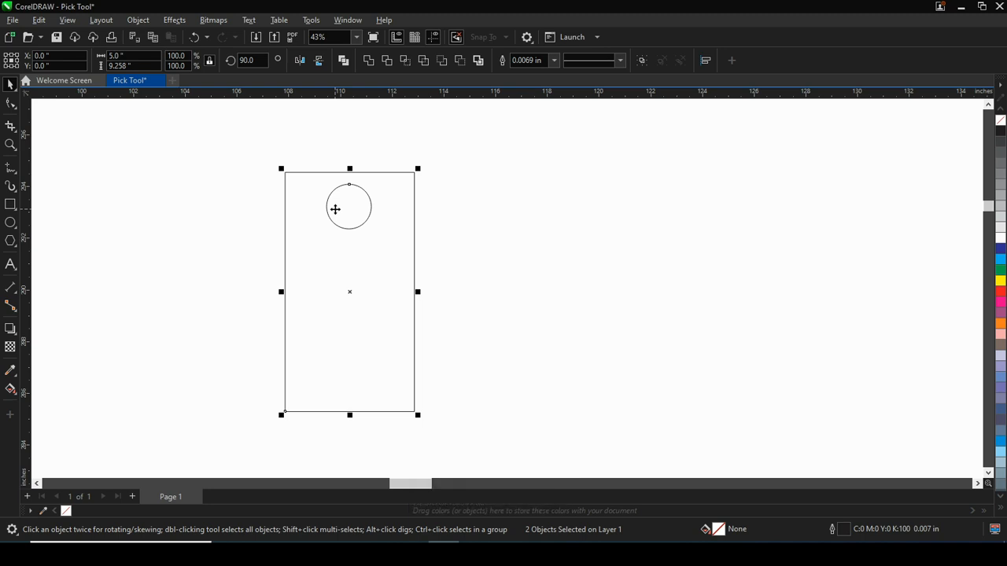
{"action": "key", "text": "c"}
{"action": "key", "text": "t"}
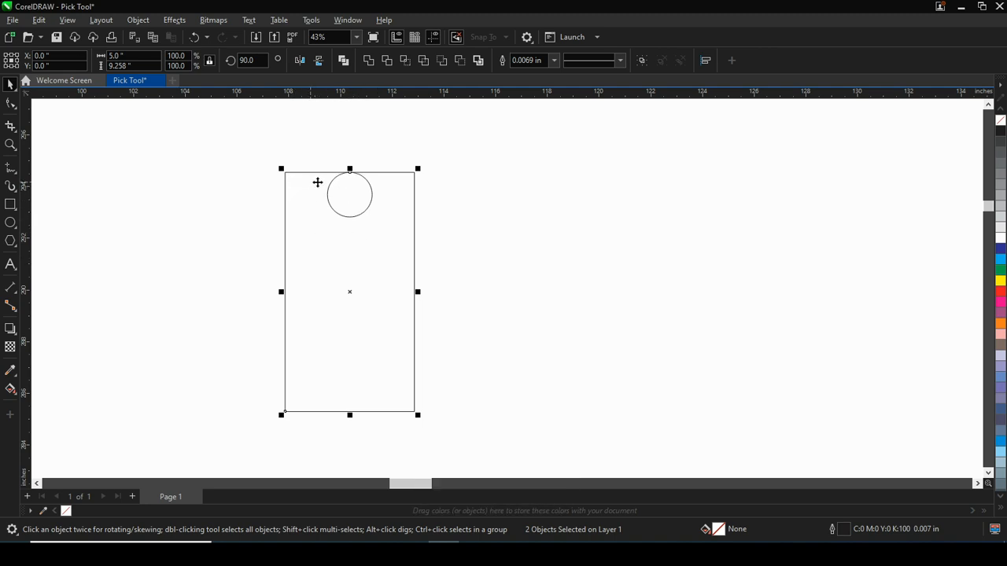
{"action": "scroll", "coordinate": [288, 196], "scroll_direction": "right", "scroll_amount": 3}
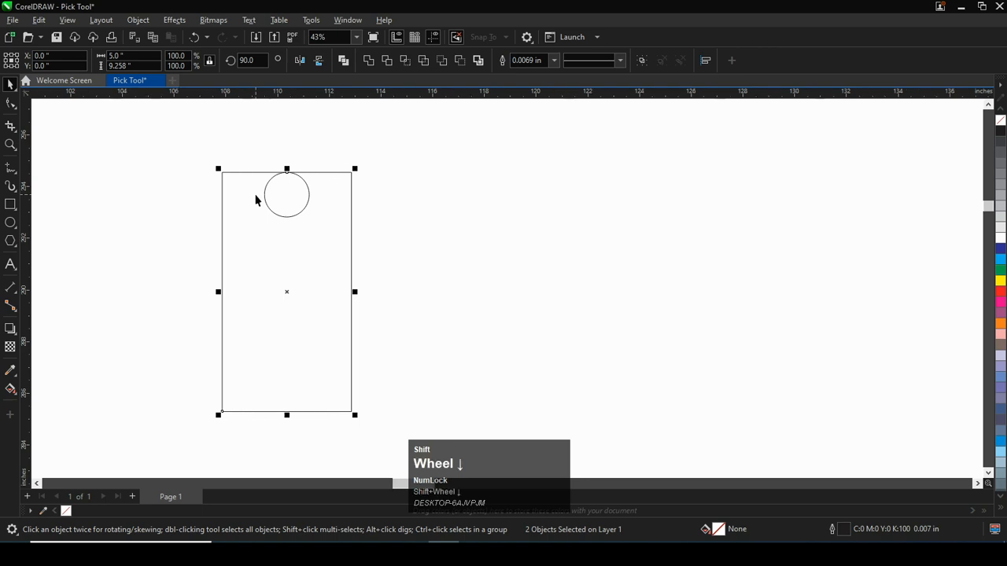
{"action": "left_click", "coordinate": [391, 236]}
- Marquee-select the rectangle and circle together, mirror them vertically and flip them back to their original orientation
{"action": "scroll", "coordinate": [220, 227], "scroll_direction": "down", "scroll_amount": 1}
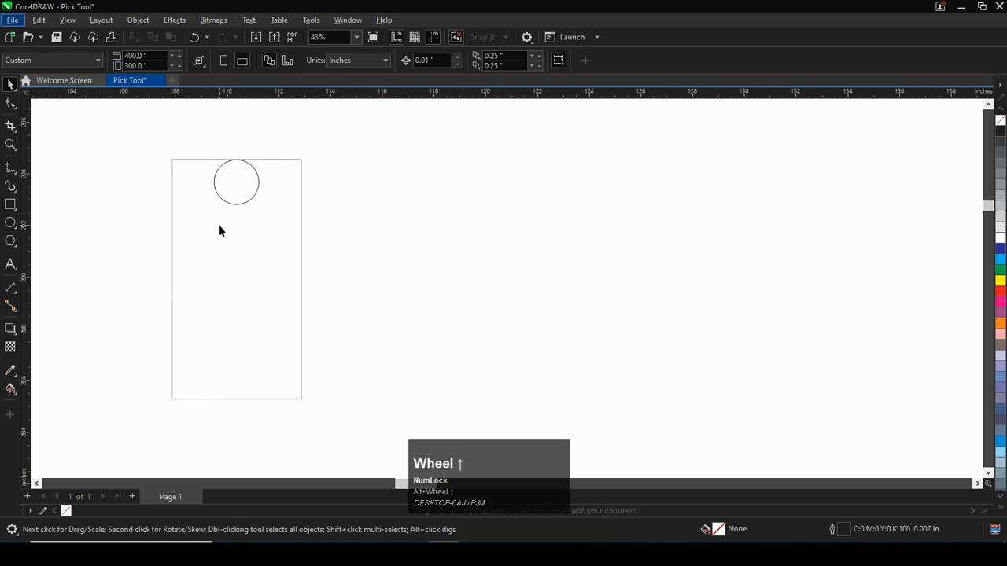
{"action": "left_click_drag", "start_coordinate": [162, 140], "coordinate": [318, 425]}
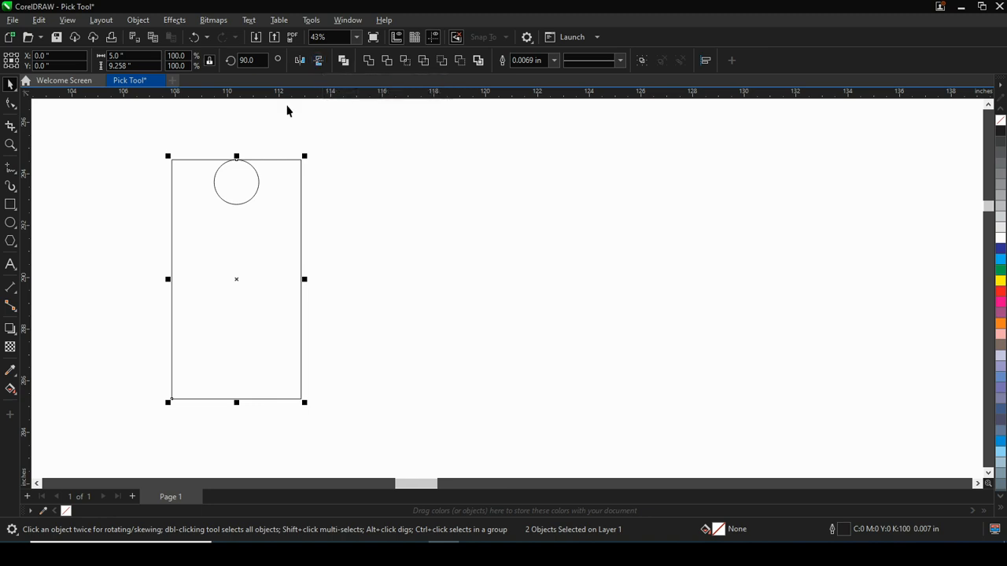
{"action": "left_click_drag", "start_coordinate": [150, 134], "coordinate": [295, 363]}
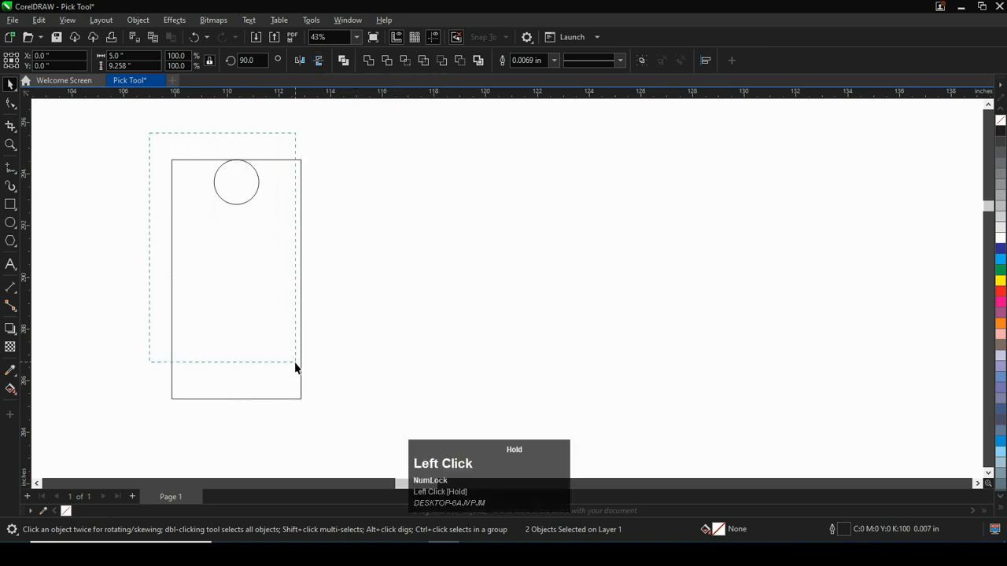
{"action": "left_click_drag", "start_coordinate": [313, 413], "coordinate": [312, 414]}
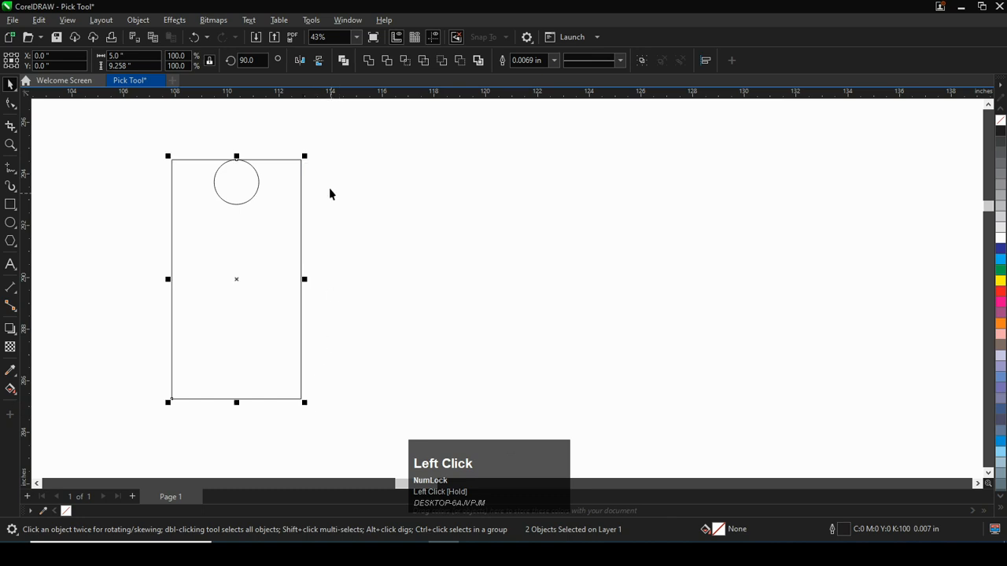
{"action": "left_click", "coordinate": [319, 61]}
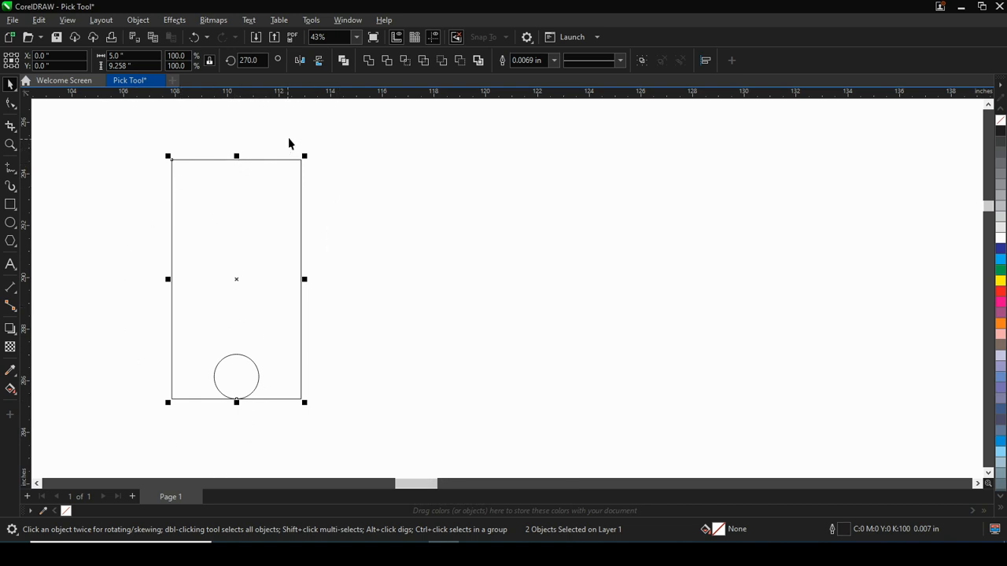
{"action": "left_click", "coordinate": [321, 69]}
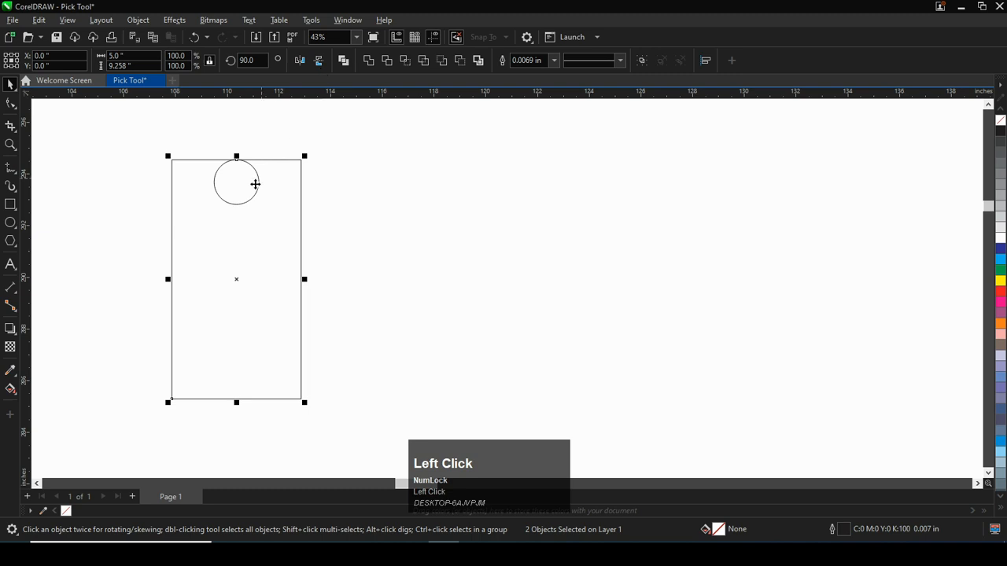
- Apply a vertical fountain fill to the rectangle and circle, running from blue at the bottom to yellow at the top
{"action": "left_click", "coordinate": [9, 390]}
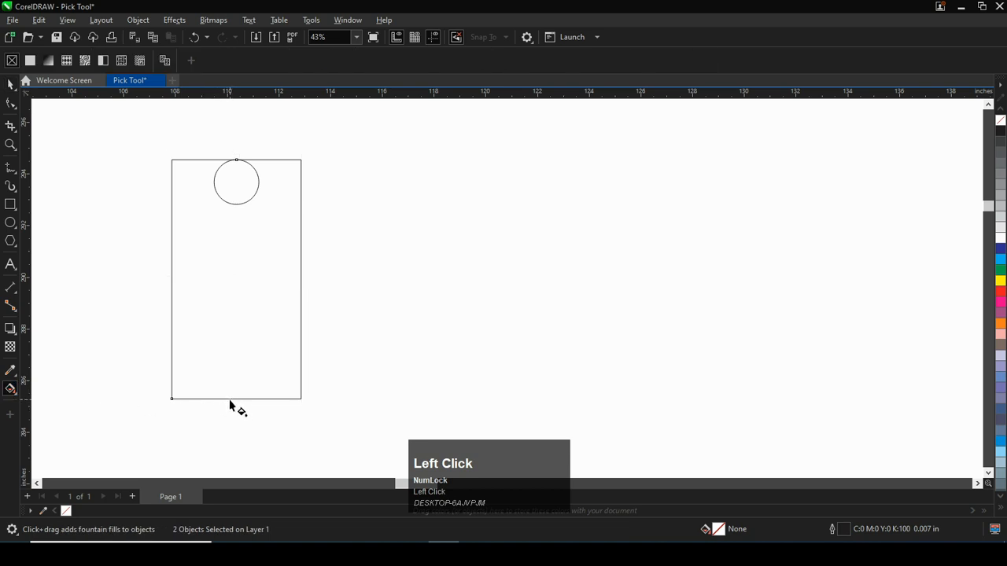
{"action": "left_click_drag", "start_coordinate": [230, 399], "coordinate": [250, 166]}
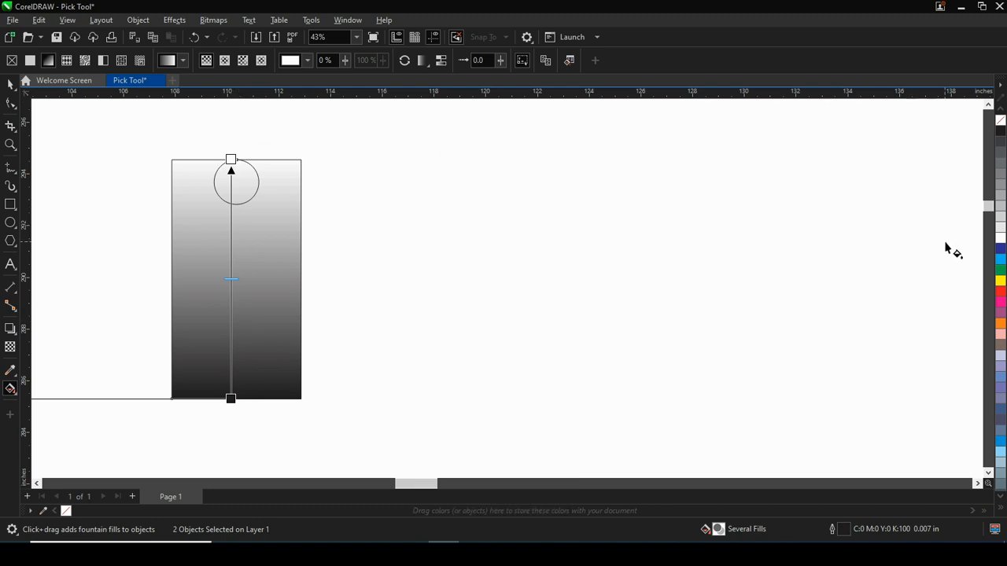
{"action": "left_click_drag", "start_coordinate": [999, 275], "coordinate": [234, 167]}
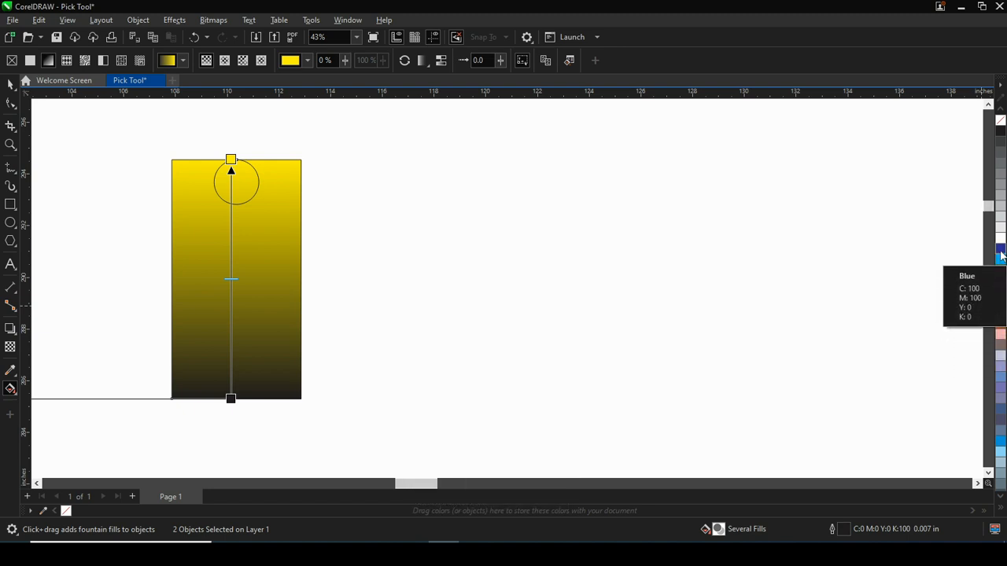
{"action": "left_click_drag", "start_coordinate": [1001, 250], "coordinate": [230, 399]}
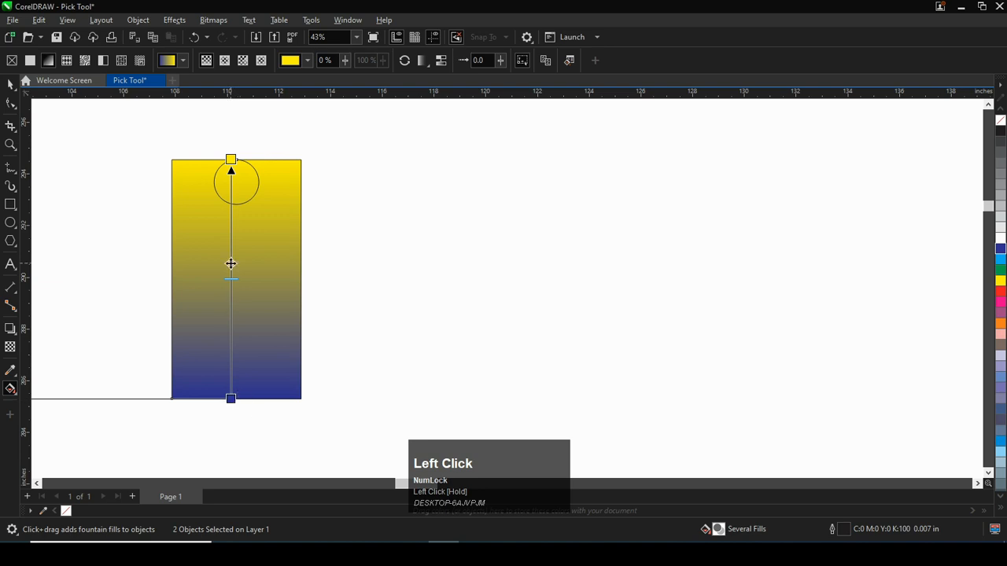
{"action": "scroll", "coordinate": [253, 186], "scroll_direction": "up", "scroll_amount": 1}
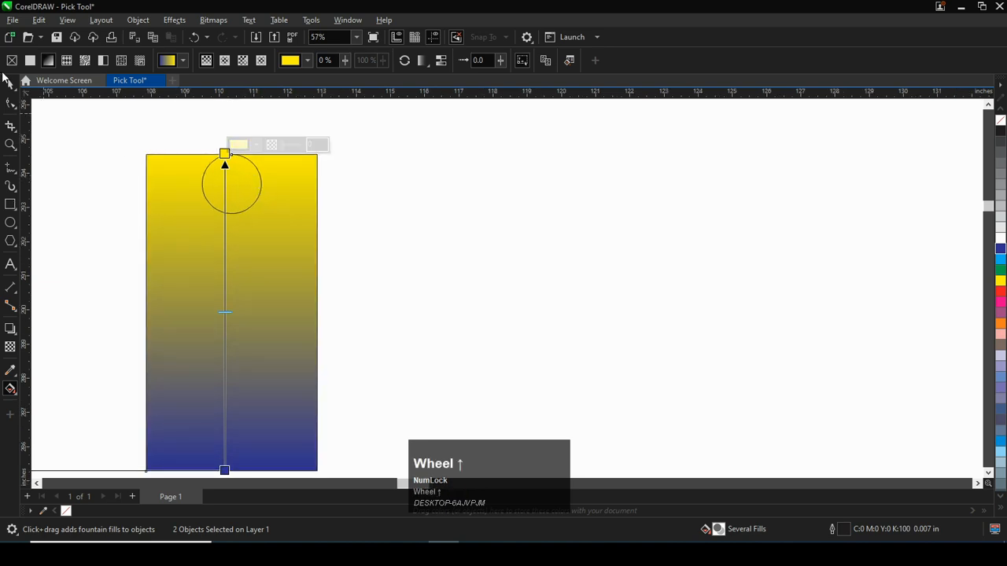
- Select only the circle at the rectangle's top edge and fill it with white
{"action": "left_click", "coordinate": [10, 84]}
{"action": "left_click", "coordinate": [230, 183]}
{"action": "scroll", "coordinate": [231, 182], "scroll_direction": "down", "scroll_amount": 1}
{"action": "scroll", "coordinate": [230, 182], "scroll_direction": "up", "scroll_amount": 1}
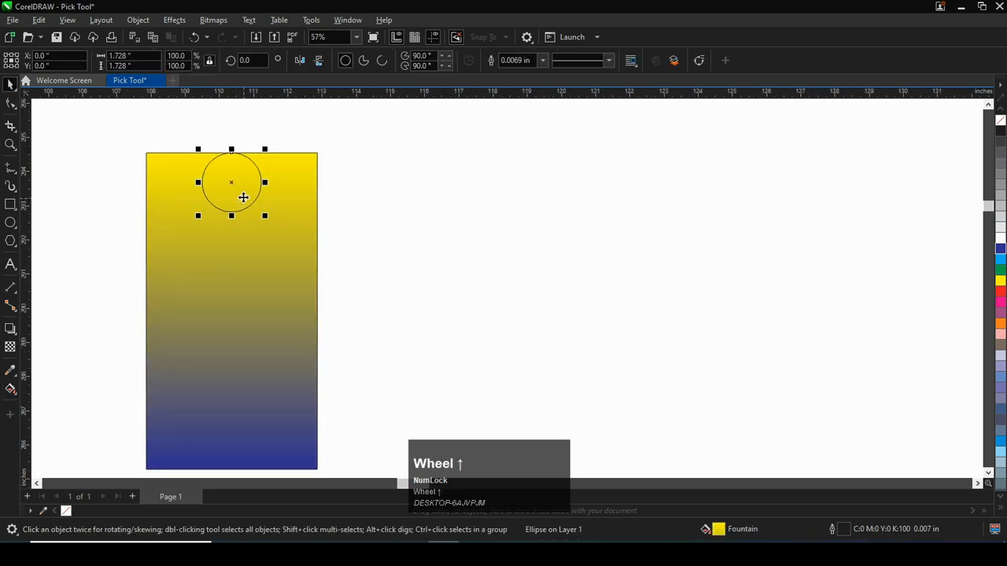
{"action": "left_click", "coordinate": [1000, 237]}
- Marquee-select the gradient rectangle and white circle together and mirror them vertically
{"action": "scroll", "coordinate": [265, 201], "scroll_direction": "down", "scroll_amount": 1}
{"action": "left_click_drag", "start_coordinate": [209, 150], "coordinate": [360, 396]}
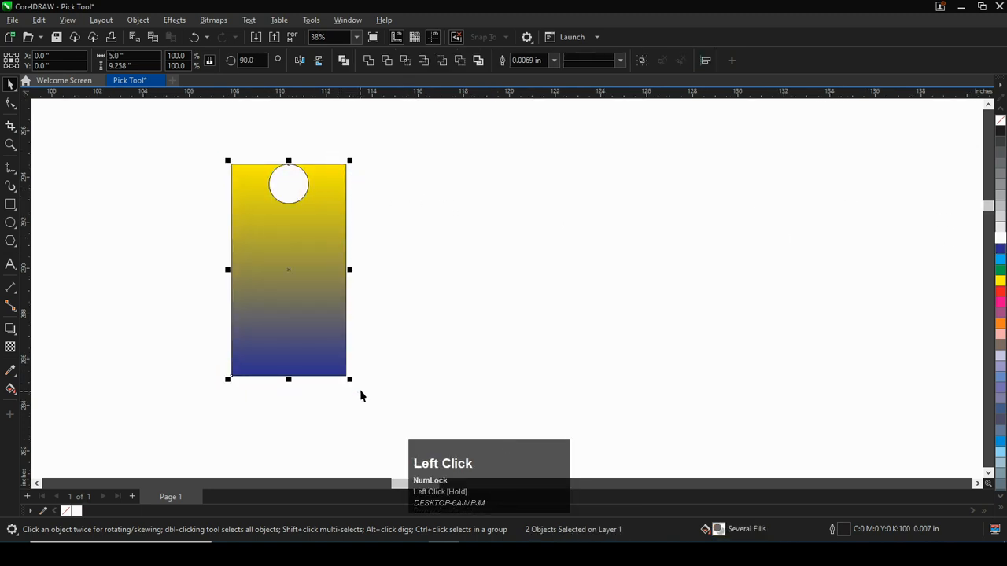
{"action": "left_click", "coordinate": [319, 61]}
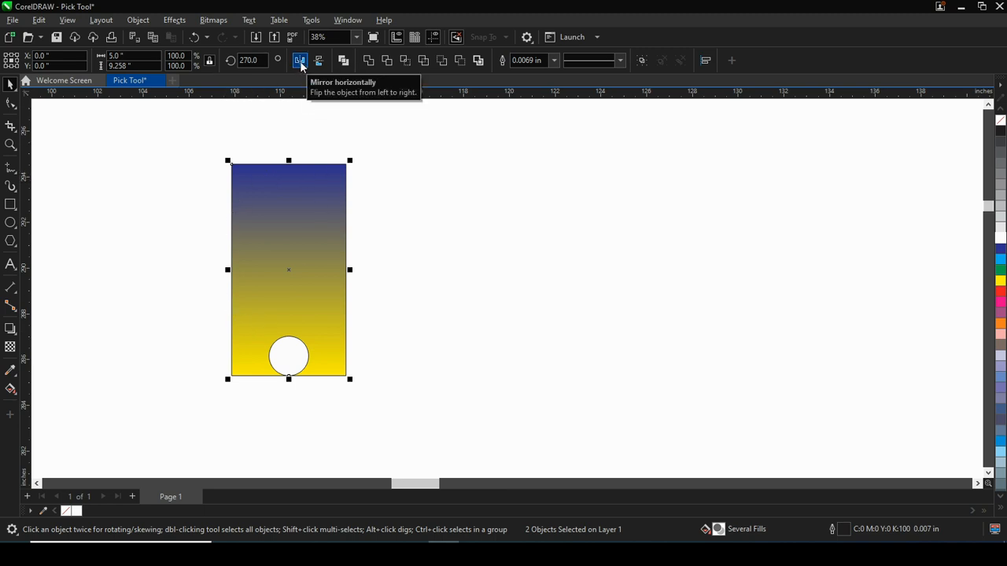
- Copy the rectangle and circle about 6.8 inches to the right and run the copy's fountain fill horizontally from blue to yellow
{"action": "left_click_drag", "start_coordinate": [195, 148], "coordinate": [359, 395]}
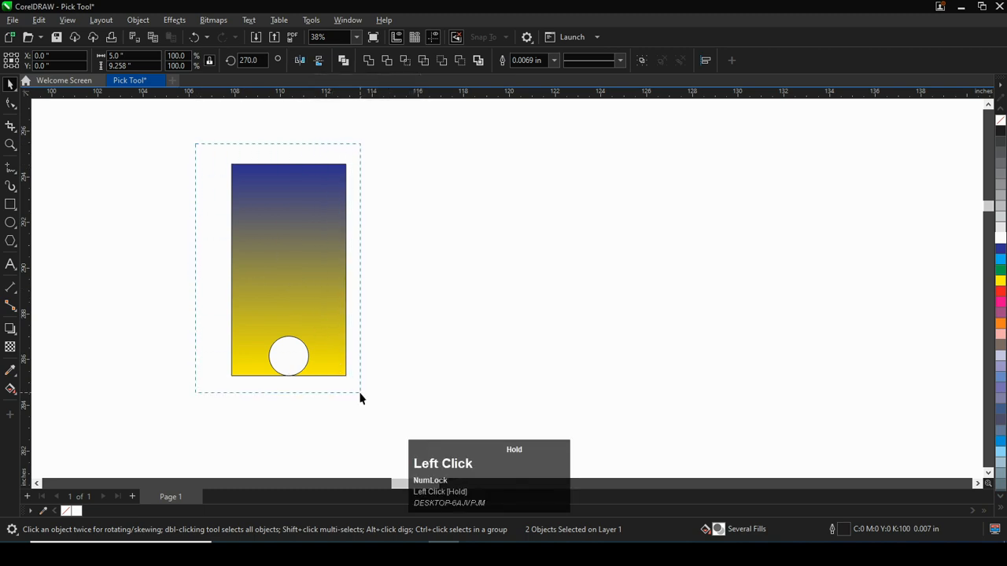
{"action": "left_click_drag", "start_coordinate": [317, 264], "coordinate": [471, 273]}
{"action": "right_click", "coordinate": [472, 273]}
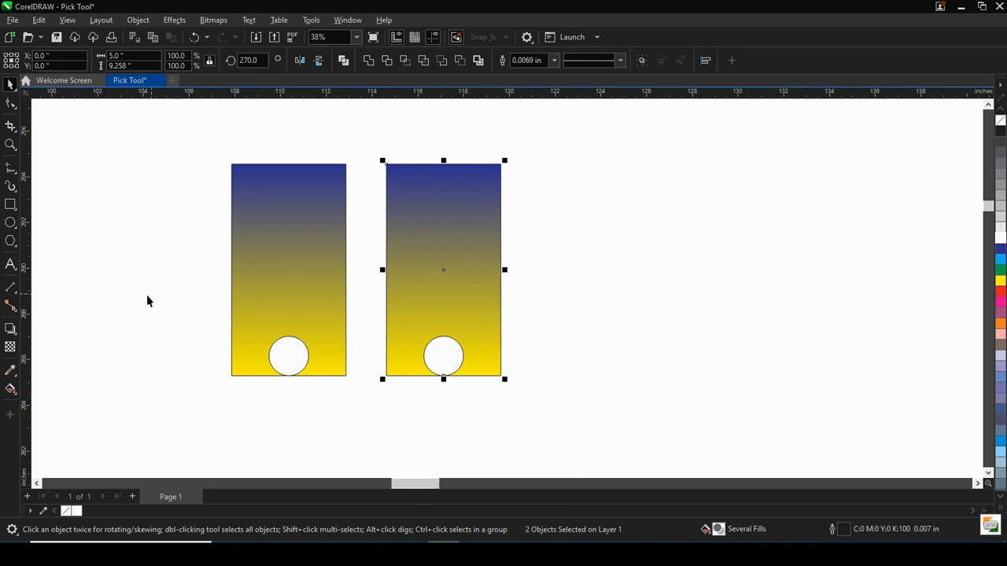
{"action": "left_click", "coordinate": [10, 388]}
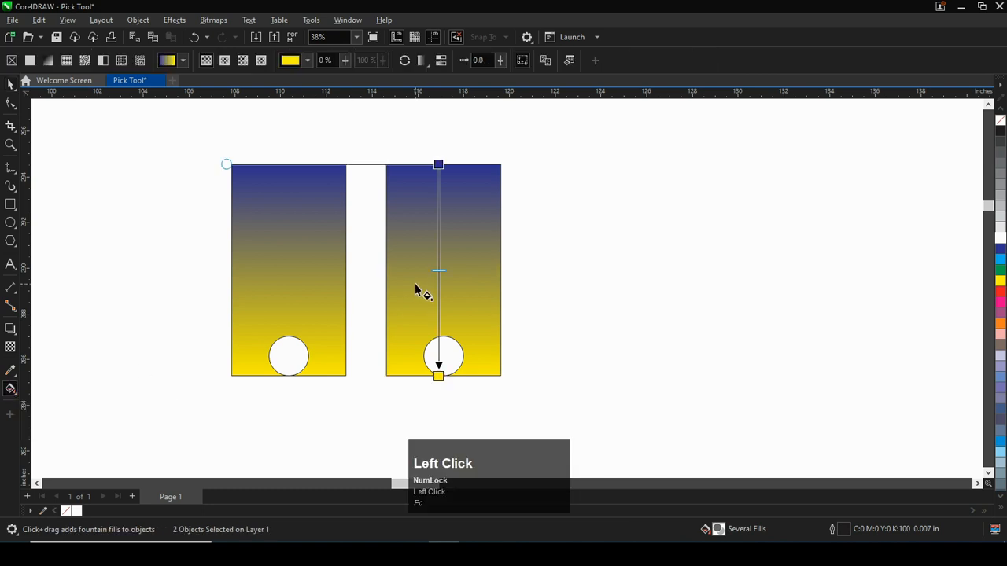
{"action": "left_click_drag", "start_coordinate": [386, 275], "coordinate": [499, 275]}
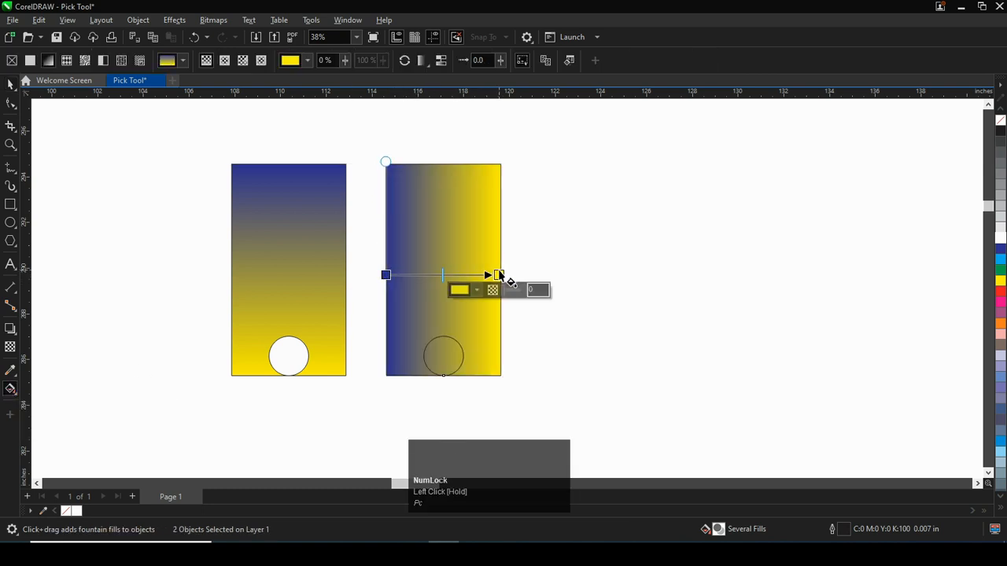
- Move the copy's circle to its rectangle's right edge at about mid-height and mirror the copied pair horizontally
{"action": "left_click", "coordinate": [10, 85]}
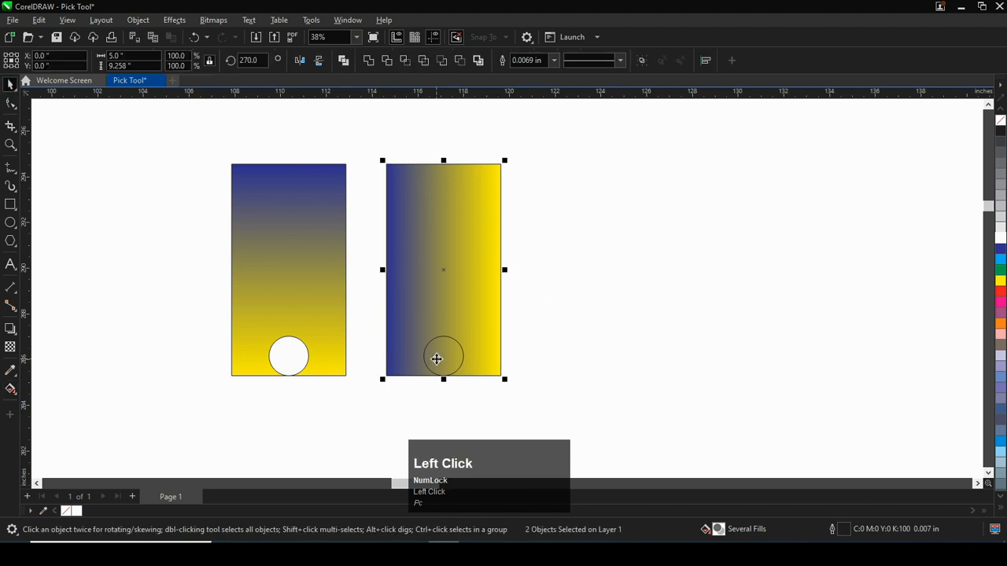
{"action": "left_click", "coordinate": [479, 402]}
{"action": "left_click_drag", "start_coordinate": [479, 406], "coordinate": [417, 315]}
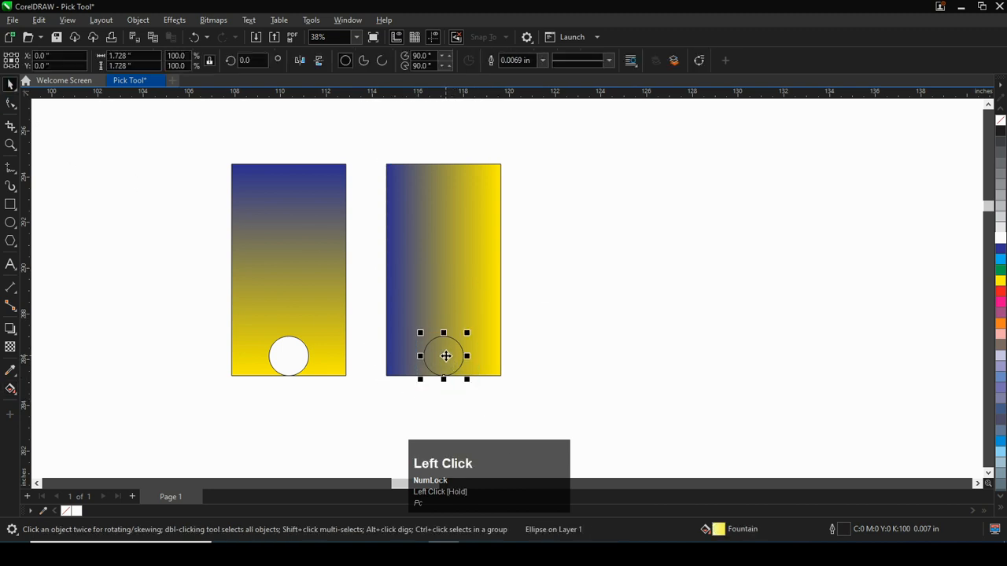
{"action": "left_click_drag", "start_coordinate": [445, 355], "coordinate": [483, 268]}
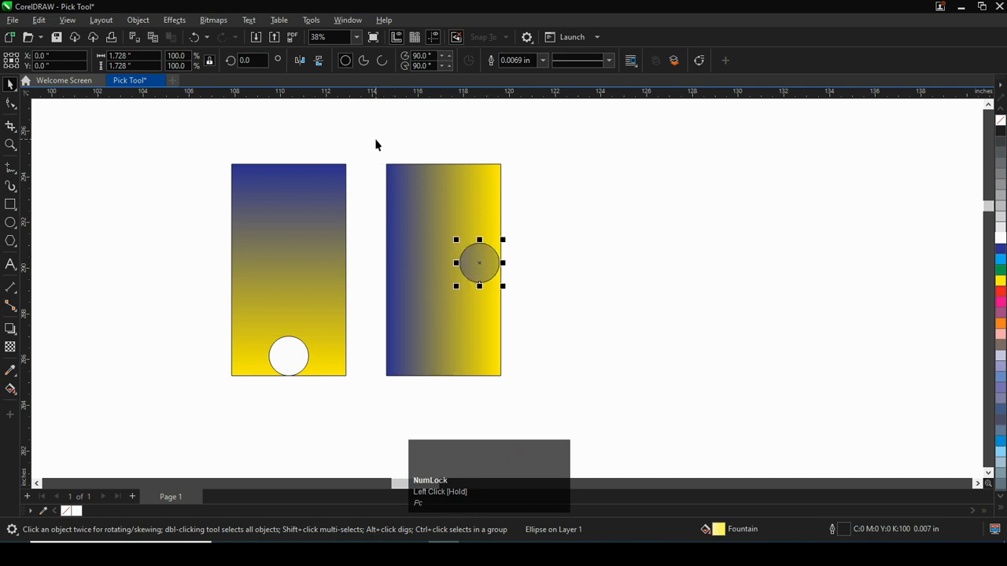
{"action": "left_click_drag", "start_coordinate": [378, 144], "coordinate": [520, 389]}
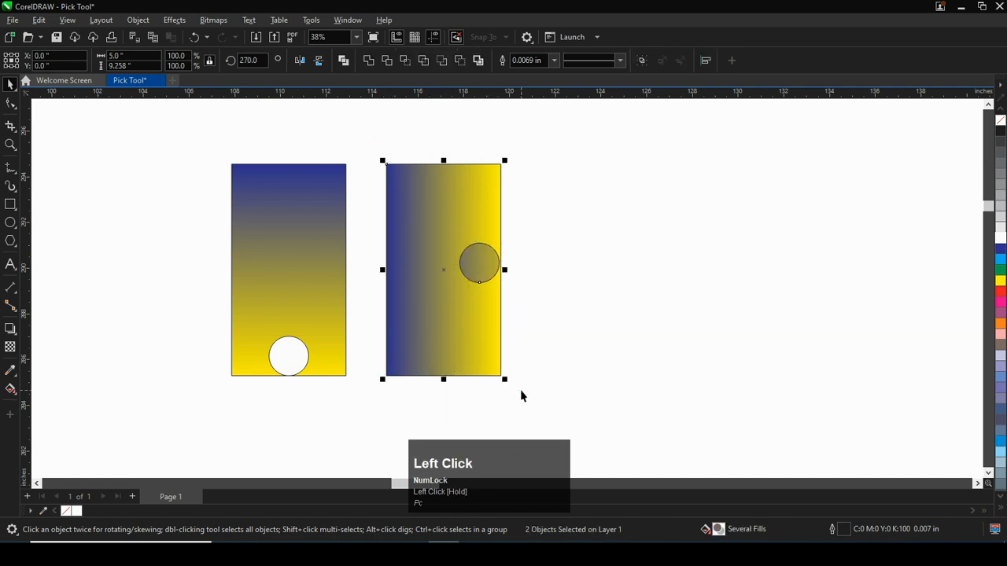
{"action": "left_click", "coordinate": [300, 62]}
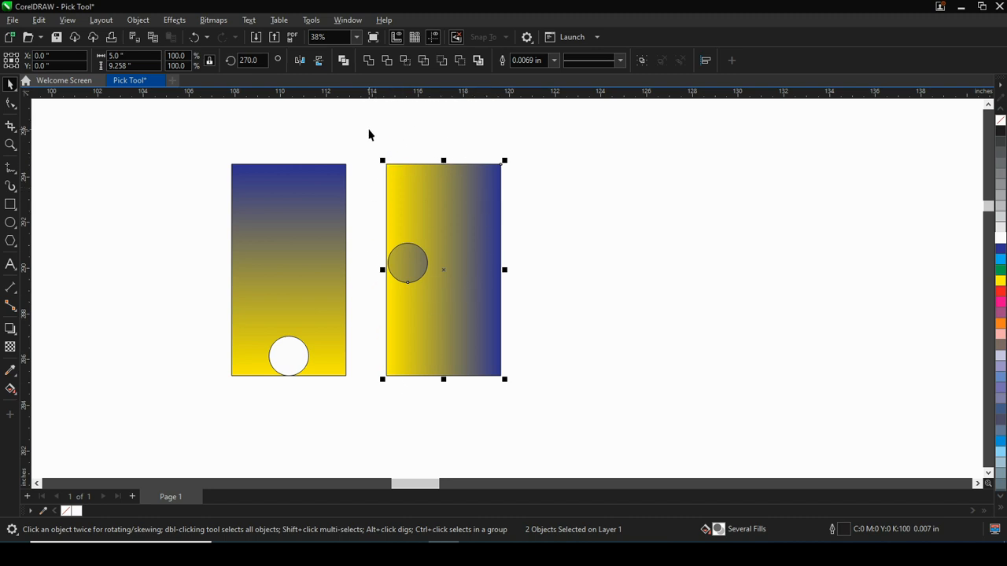
- Select both gradient rectangles with their circles and delete them from the page
{"action": "scroll", "coordinate": [370, 187], "scroll_direction": "down", "scroll_amount": 2}
{"action": "left_click_drag", "start_coordinate": [263, 141], "coordinate": [504, 334]}
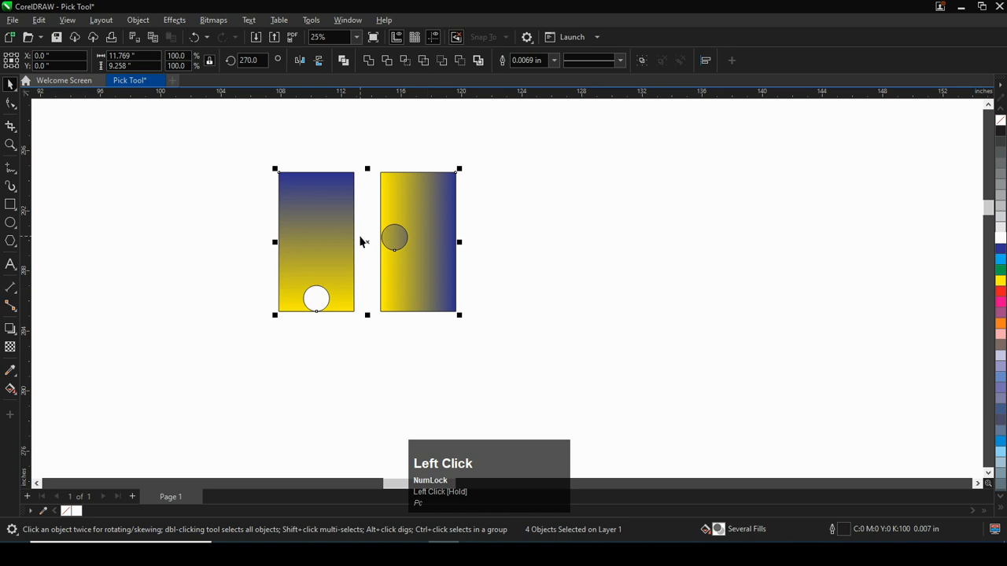
{"action": "scroll", "coordinate": [261, 202], "scroll_direction": "down", "scroll_amount": 6}
{"action": "scroll", "coordinate": [261, 202], "scroll_direction": "down", "scroll_amount": 2, "text": "alt"}
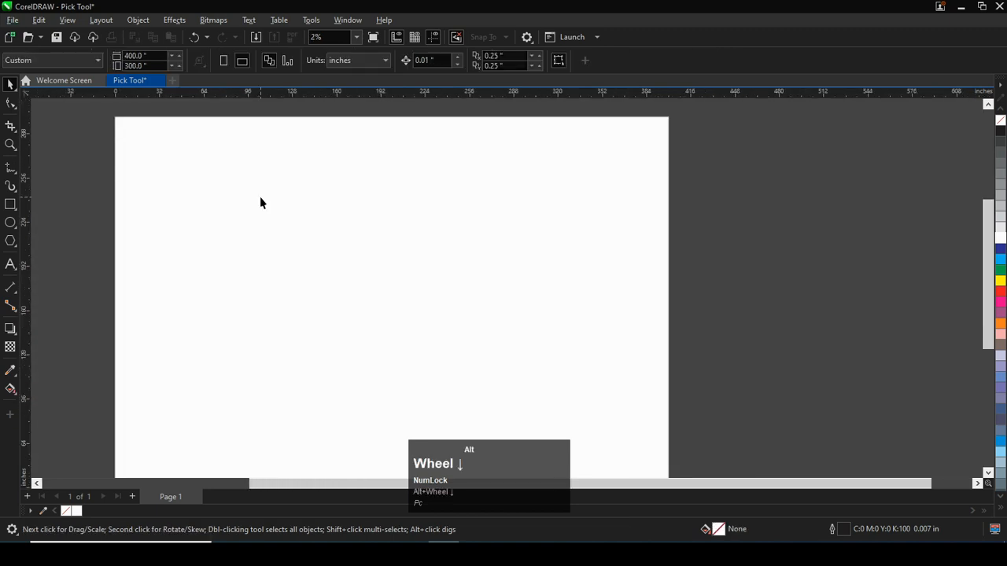
- Draw a regular pentagon about 33.9 inches wide and 32.2 inches high in the page's upper-left corner
{"action": "scroll", "coordinate": [207, 188], "scroll_direction": "down", "scroll_amount": 1}
{"action": "scroll", "coordinate": [207, 189], "scroll_direction": "up", "scroll_amount": 1, "text": "alt"}
{"action": "left_click", "coordinate": [134, 142]}
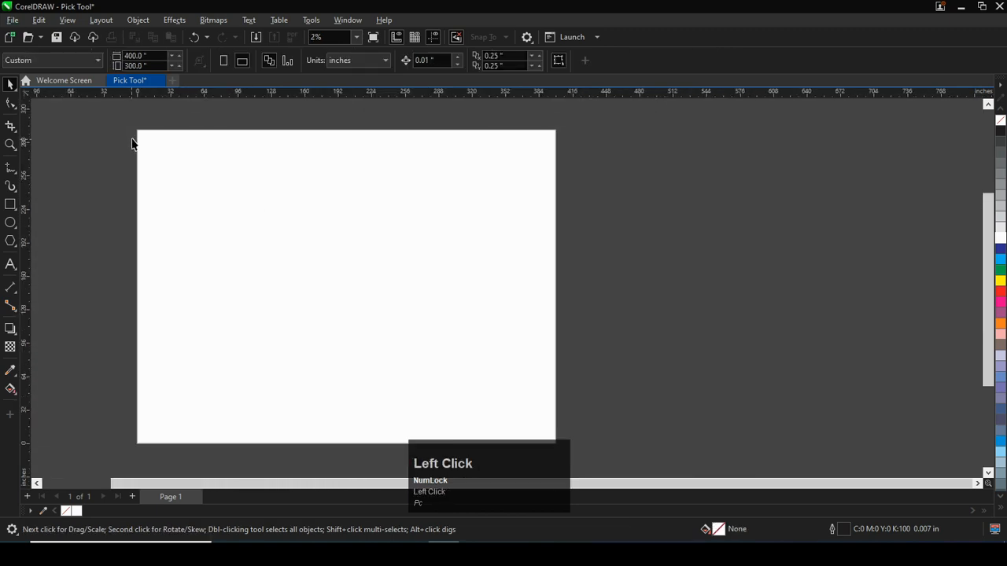
{"action": "scroll", "coordinate": [153, 147], "scroll_direction": "up", "scroll_amount": 1}
{"action": "scroll", "coordinate": [155, 164], "scroll_direction": "right", "scroll_amount": 1, "text": "shift"}
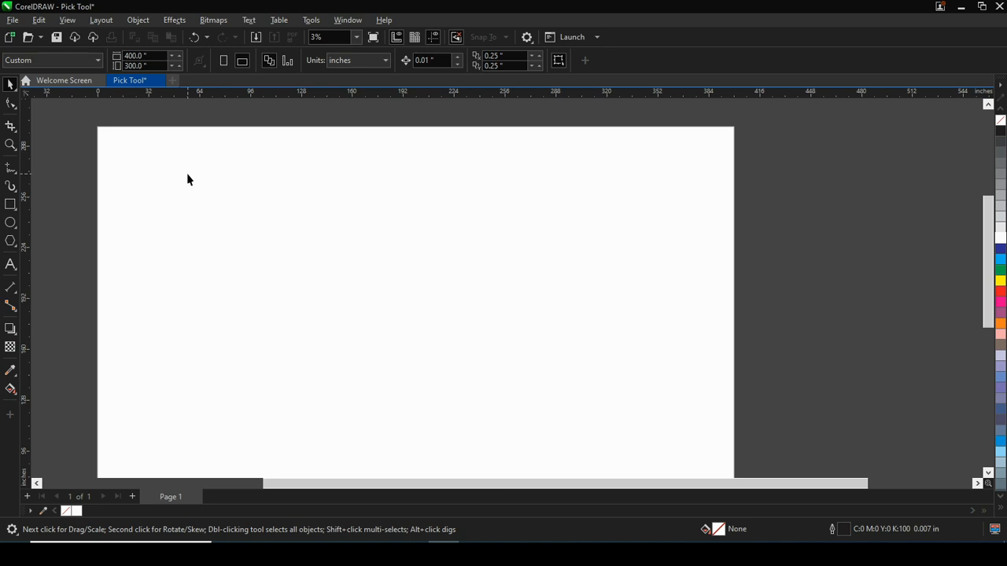
{"action": "left_click", "coordinate": [11, 246]}
{"action": "left_click", "coordinate": [122, 142], "text": "ctrl"}
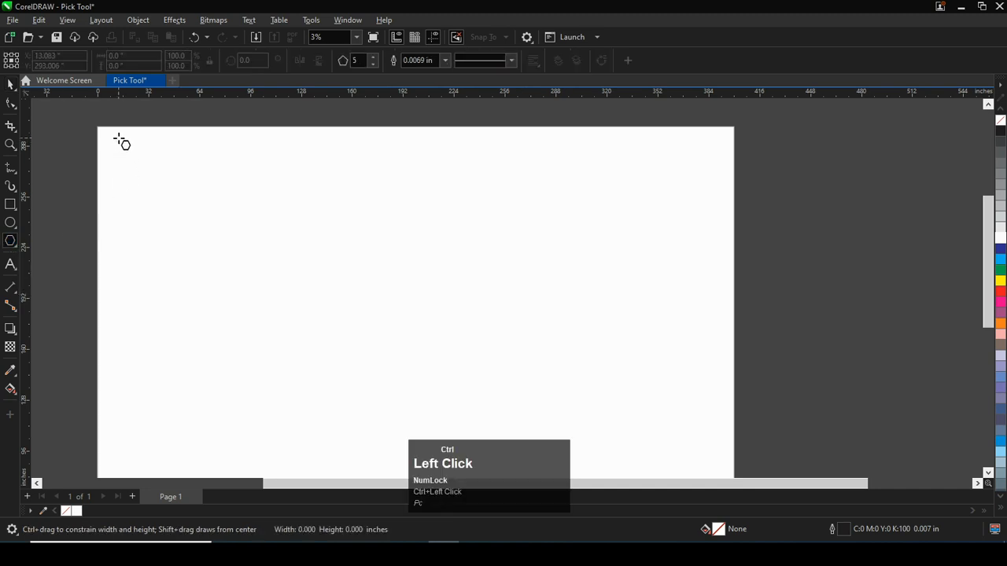
{"action": "left_click_drag", "start_coordinate": [120, 140], "coordinate": [175, 190]}
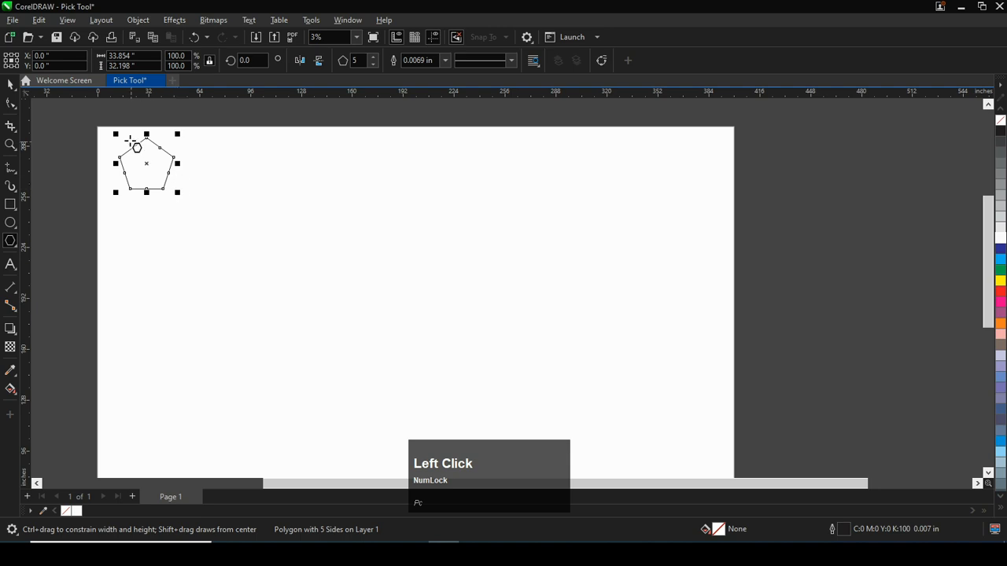
- Set the polygon's number of sides to 6 to make it a hexagon
{"action": "scroll", "coordinate": [106, 155], "scroll_direction": "up", "scroll_amount": 1}
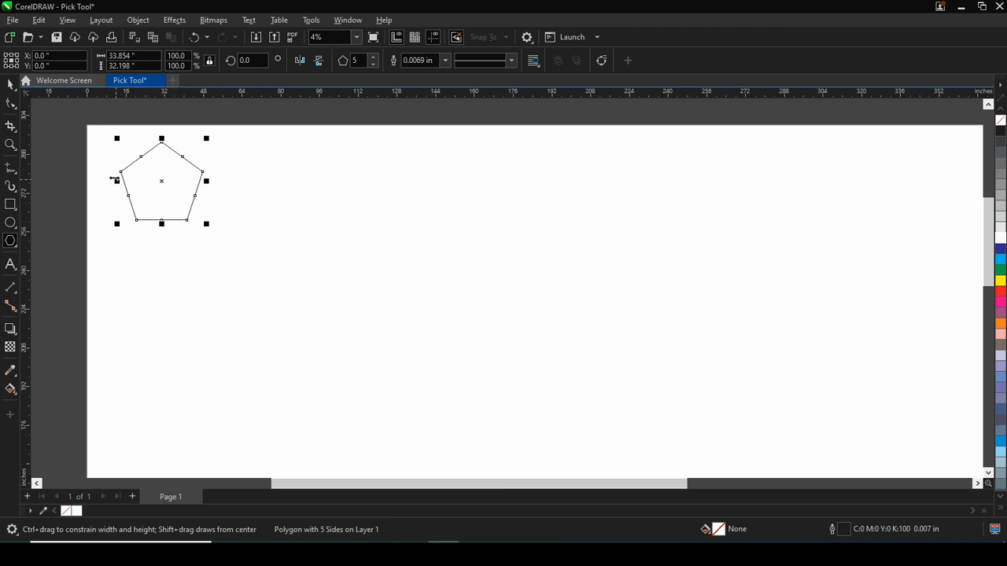
{"action": "left_click", "coordinate": [374, 58]}
{"action": "scroll", "coordinate": [198, 151], "scroll_direction": "down", "scroll_amount": 1}
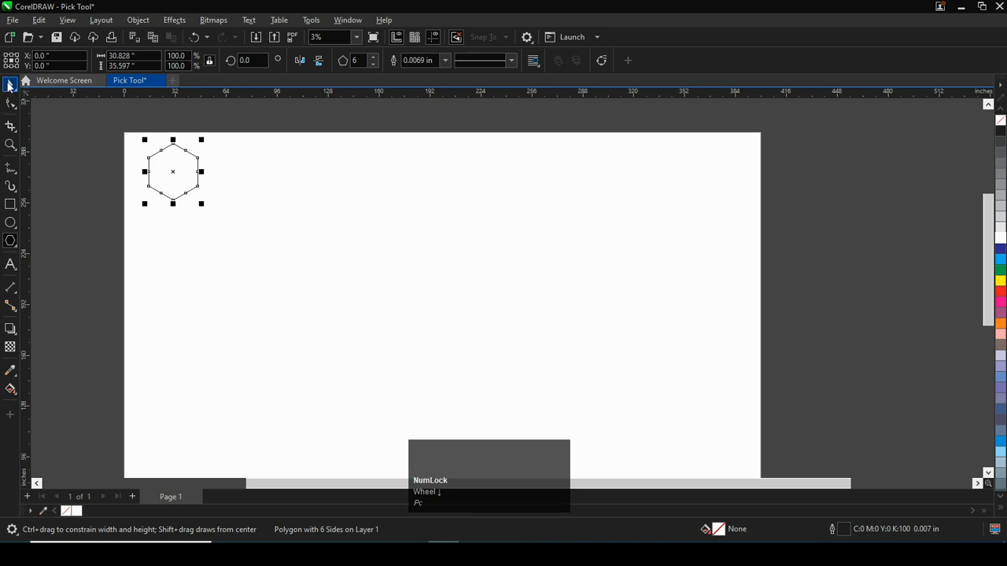
- Place a copy of the hexagon directly to its right at the same height, with the neighbouring vertical sides nearly touching
{"action": "left_click", "coordinate": [10, 85]}
{"action": "scroll", "coordinate": [135, 216], "scroll_direction": "down", "scroll_amount": 1}
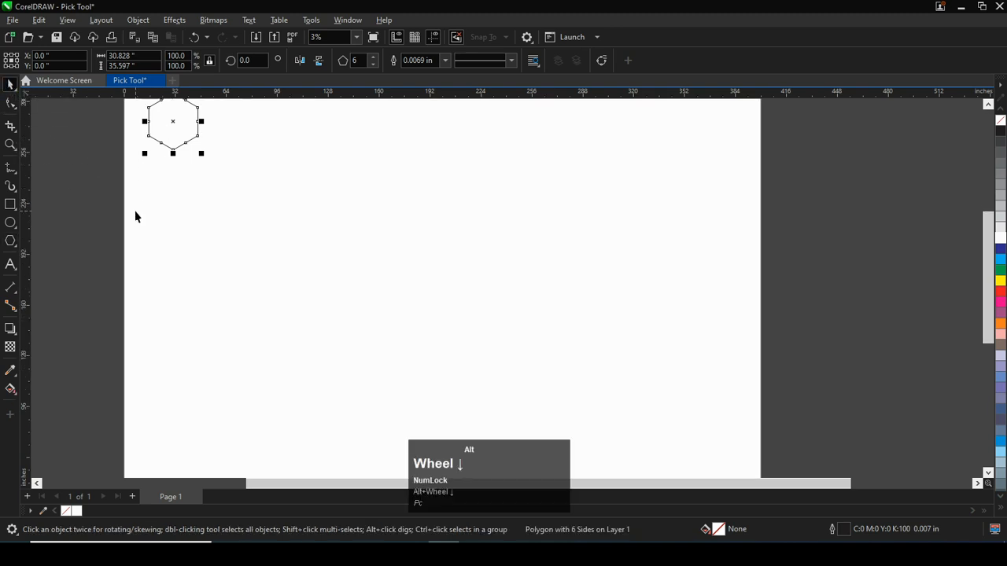
{"action": "scroll", "coordinate": [135, 210], "scroll_direction": "up", "scroll_amount": 1}
{"action": "left_click", "coordinate": [173, 144]}
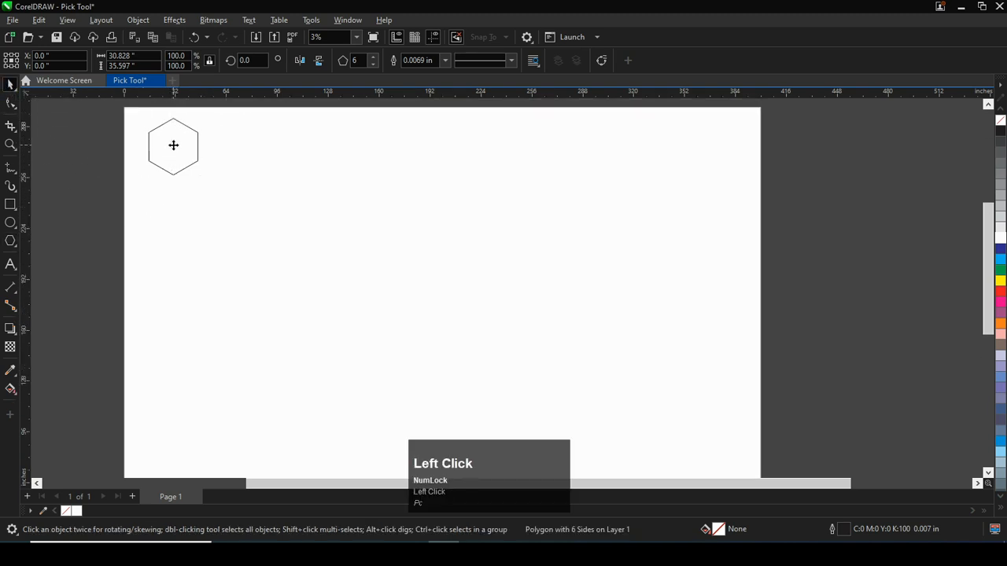
{"action": "left_click_drag", "start_coordinate": [173, 145], "coordinate": [175, 157]}
{"action": "key", "text": "ctrl"}
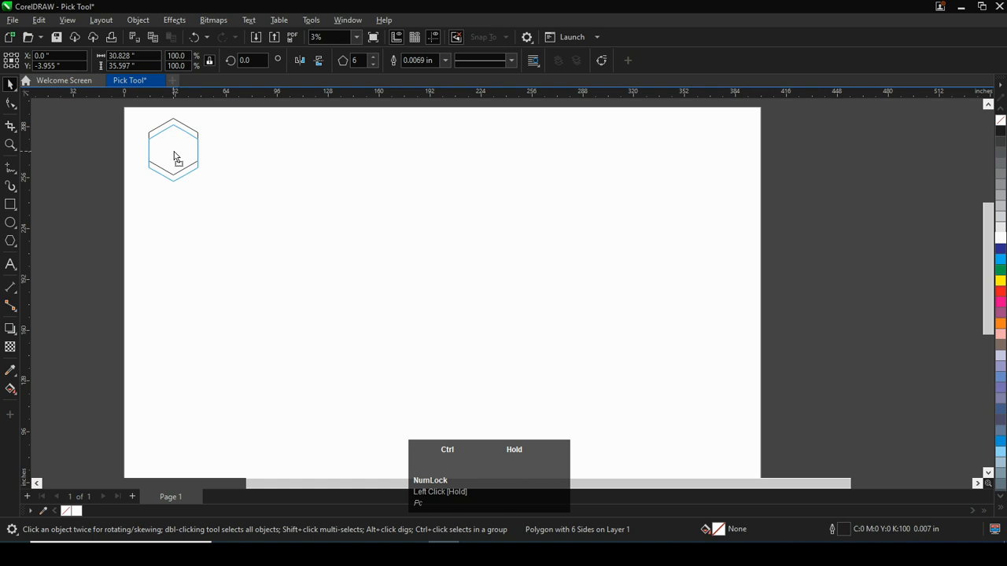
{"action": "left_click_drag", "start_coordinate": [175, 157], "coordinate": [223, 147]}
{"action": "right_click", "coordinate": [223, 147]}
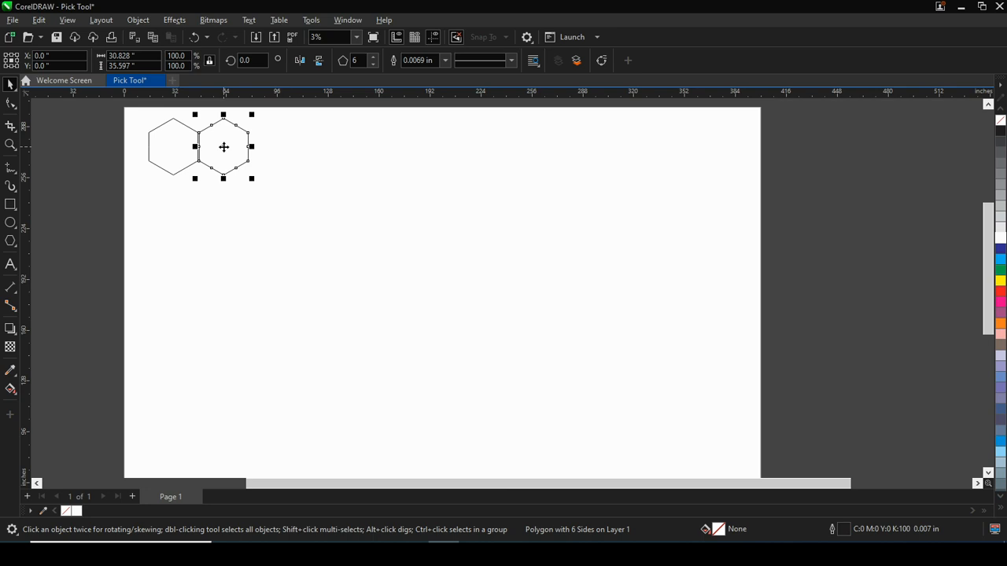
- Repeat the offset duplication of the hexagon to build a row of twelve hexagons across the page
{"action": "key", "text": "ctrl"}
{"action": "key", "text": "ctrl+d"}
{"action": "key", "text": "ctrl+d"}
{"action": "key", "text": "ctrl+d"}
{"action": "key", "text": "ctrl+d"}
{"action": "key", "text": "ctrl+d"}
{"action": "key", "text": "ctrl+d"}
{"action": "key", "text": "ctrl+d"}
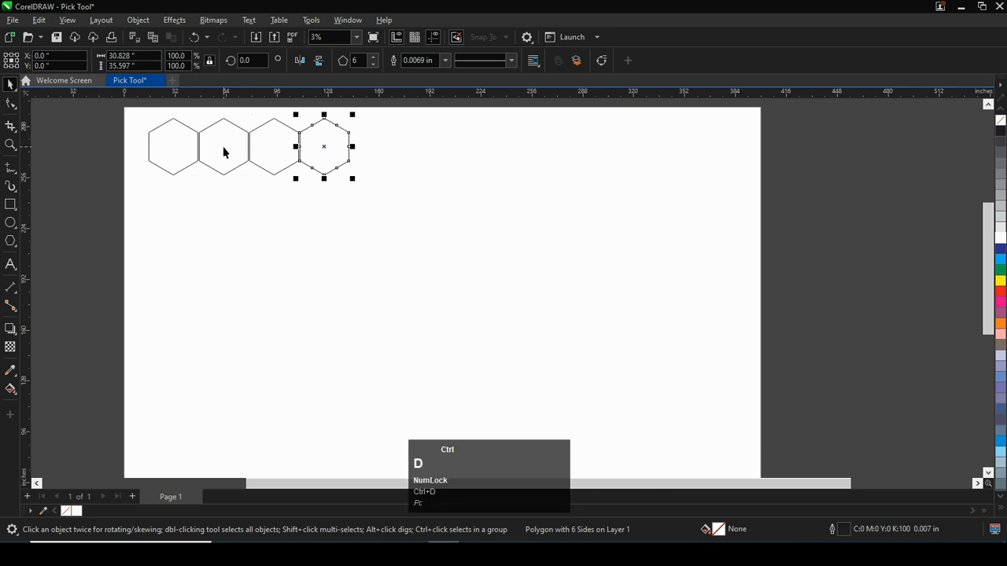
{"action": "key", "text": "ctrl+d"}
{"action": "key", "text": "ctrl+d"}
{"action": "key", "text": "ctrl+d"}
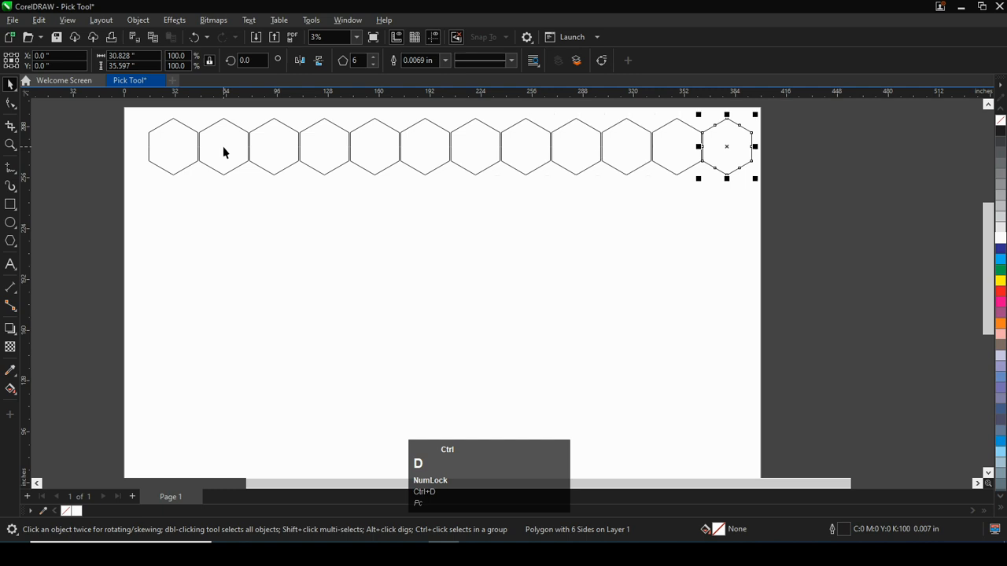
- Select the whole hexagon row and place a copy below it, shifted half a hexagon to the left so the rows interlock
{"action": "scroll", "coordinate": [195, 171], "scroll_direction": "down", "scroll_amount": 1}
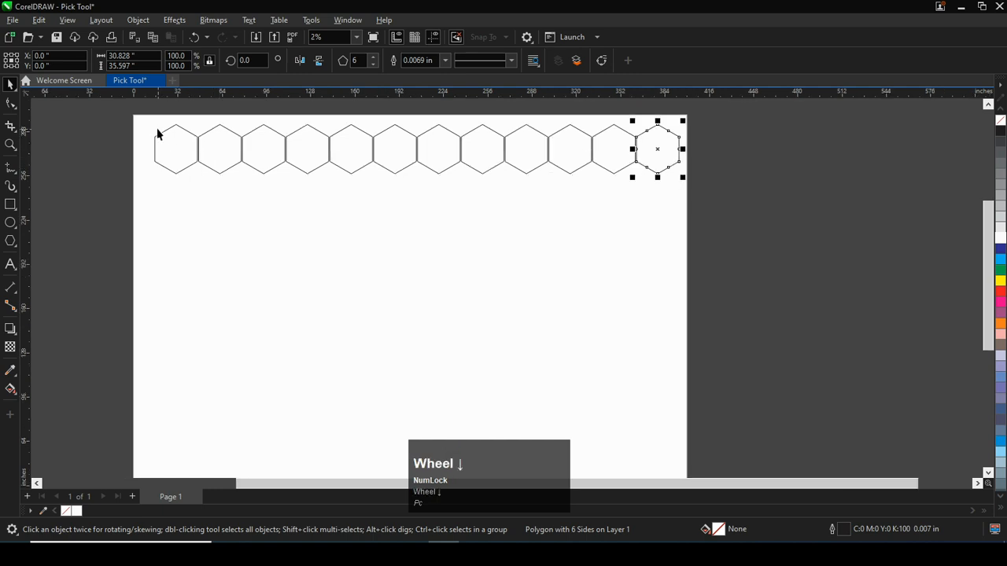
{"action": "left_click_drag", "start_coordinate": [139, 116], "coordinate": [693, 193]}
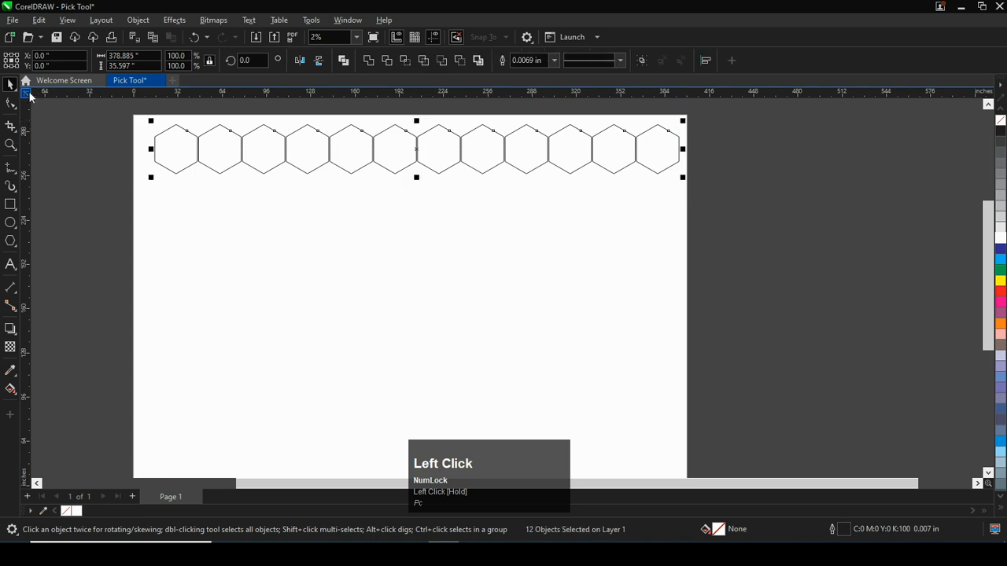
{"action": "left_click_drag", "start_coordinate": [467, 152], "coordinate": [462, 170]}
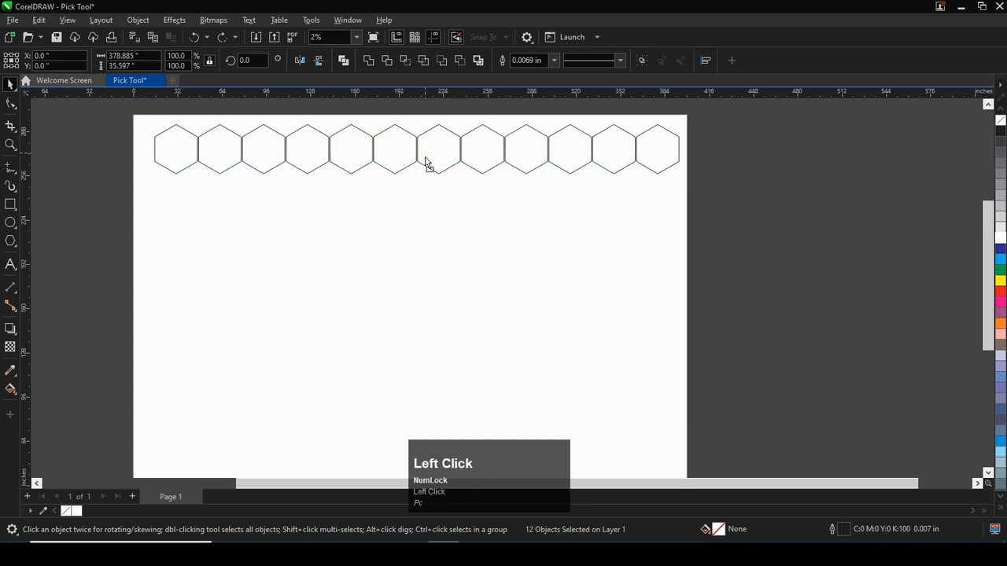
{"action": "left_click_drag", "start_coordinate": [426, 163], "coordinate": [402, 197]}
{"action": "right_click", "coordinate": [403, 196]}
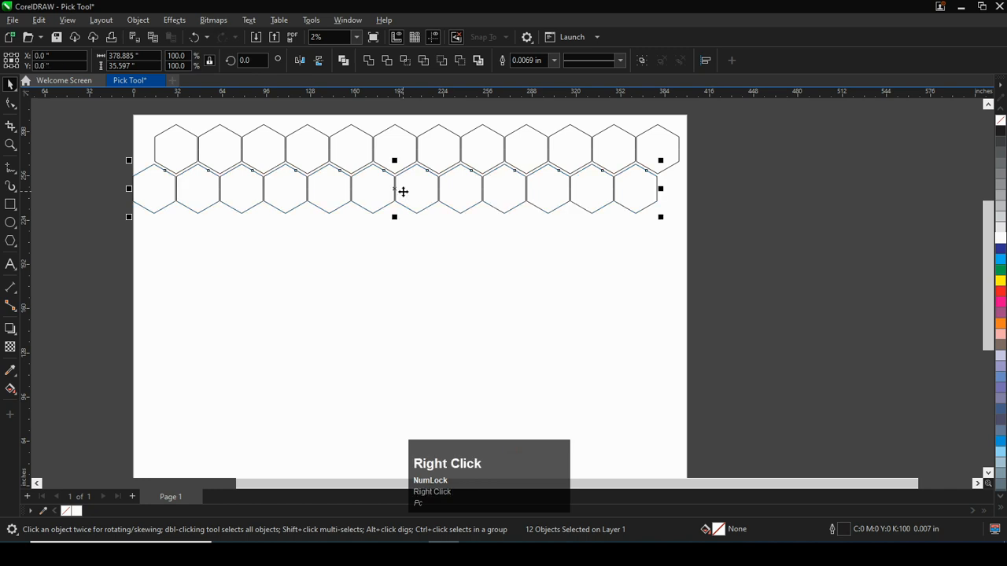
- Nudge the lower hexagon row upward in small increments, centring it sideways, until its gap to the upper row matches the vertical gaps
{"action": "scroll", "coordinate": [419, 149], "scroll_direction": "up", "scroll_amount": 5}
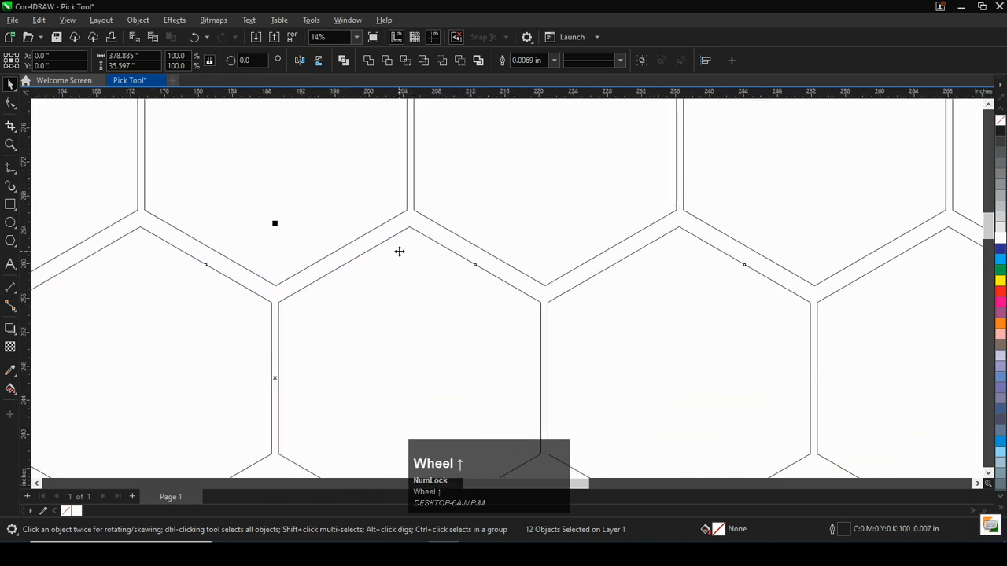
{"action": "scroll", "coordinate": [399, 248], "scroll_direction": "up", "scroll_amount": 1}
{"action": "key", "text": "Up"}
{"action": "key", "text": "Up"}
{"action": "key", "text": "Up"}
{"action": "key", "text": "Up"}
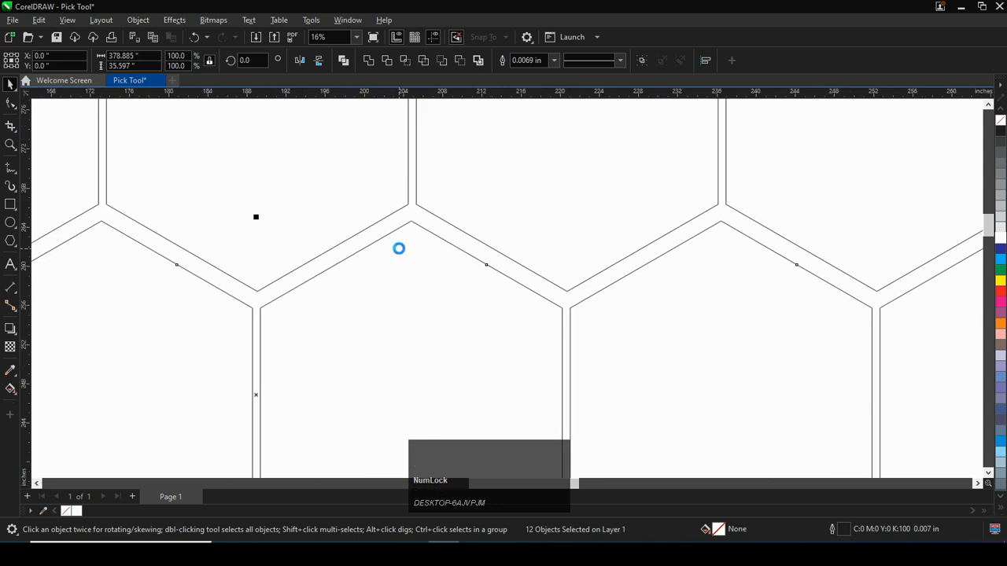
{"action": "key", "text": "Up"}
{"action": "key", "text": "Up"}
{"action": "key", "text": "Up"}
{"action": "key", "text": "Up"}
{"action": "key", "text": "Up"}
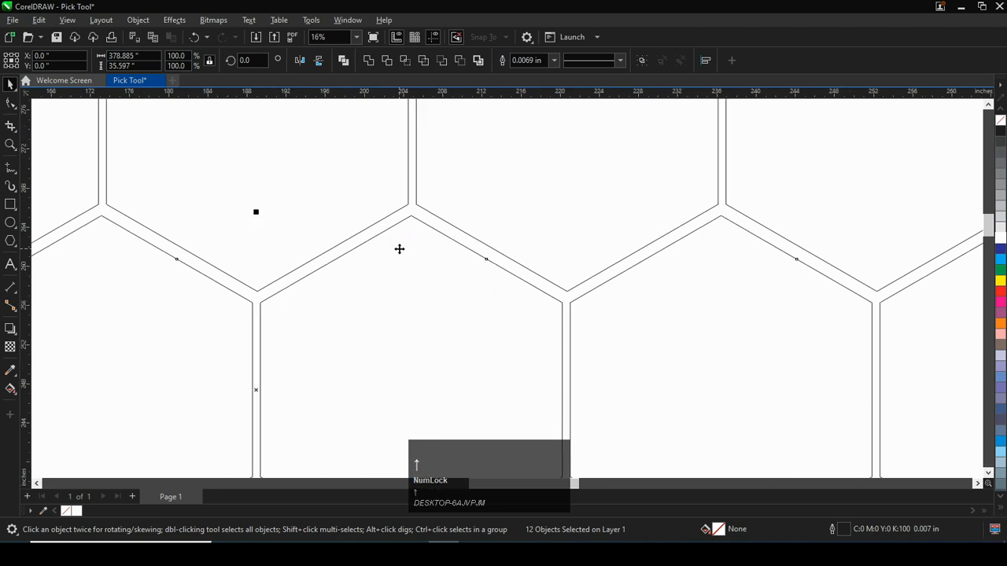
{"action": "key", "text": "Right"}
{"action": "key", "text": "Right"}
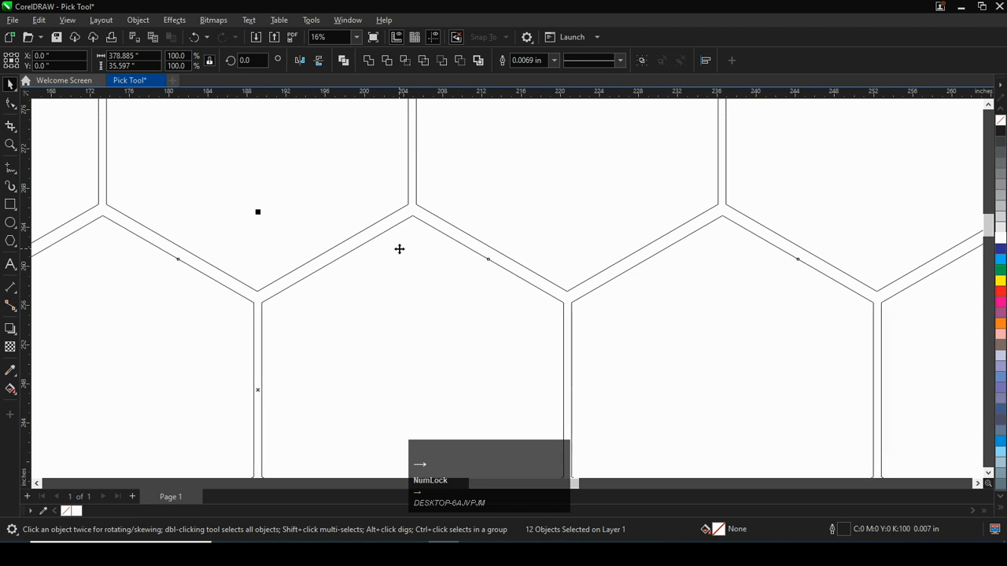
{"action": "key", "text": "Up"}
{"action": "key", "text": "Left"}
{"action": "key", "text": "Up"}
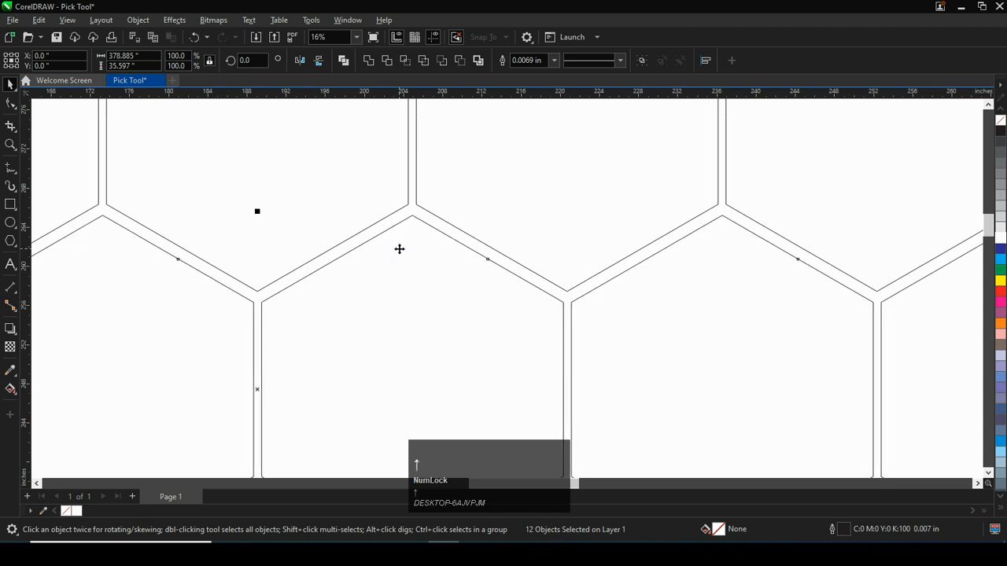
{"action": "key", "text": "Up"}
{"action": "key", "text": "Up"}
{"action": "key", "text": "Up"}
{"action": "key", "text": "Left"}
{"action": "key", "text": "Left"}
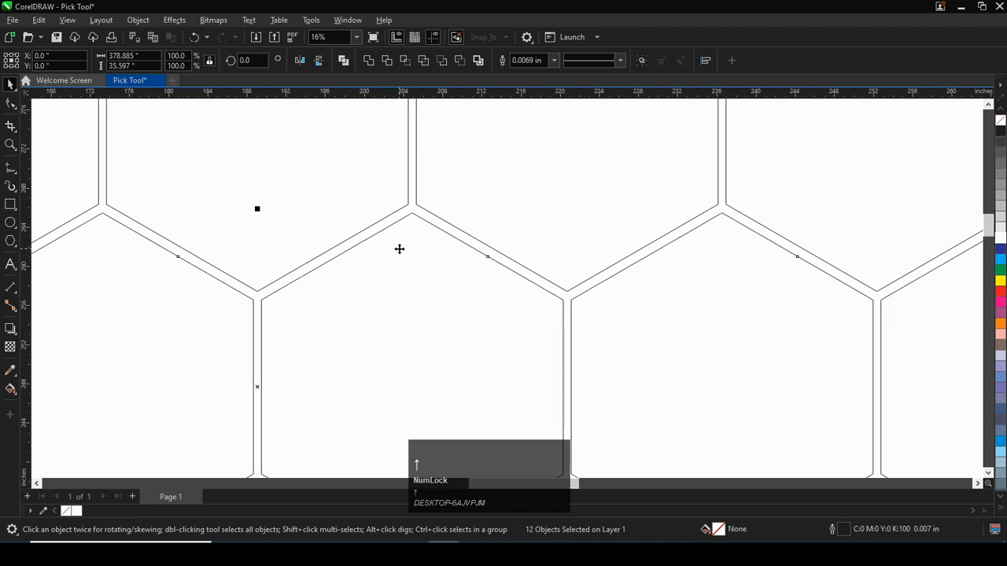
- Select both hexagon rows and place a copy straight below them so the third and fourth rows interlock with the pattern
{"action": "scroll", "coordinate": [399, 249], "scroll_direction": "down", "scroll_amount": 4}
{"action": "scroll", "coordinate": [400, 247], "scroll_direction": "down", "scroll_amount": 1}
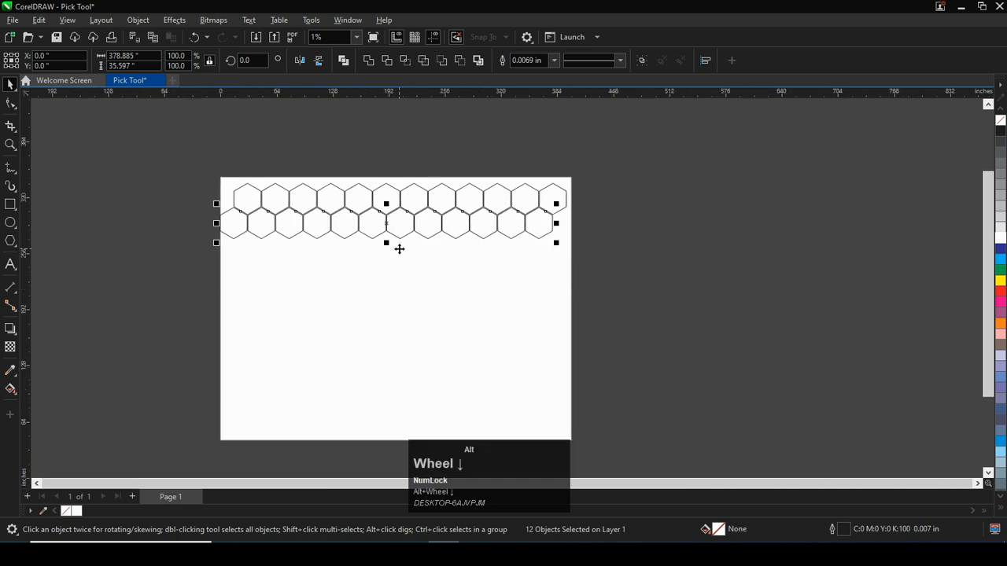
{"action": "left_click_drag", "start_coordinate": [194, 133], "coordinate": [581, 229]}
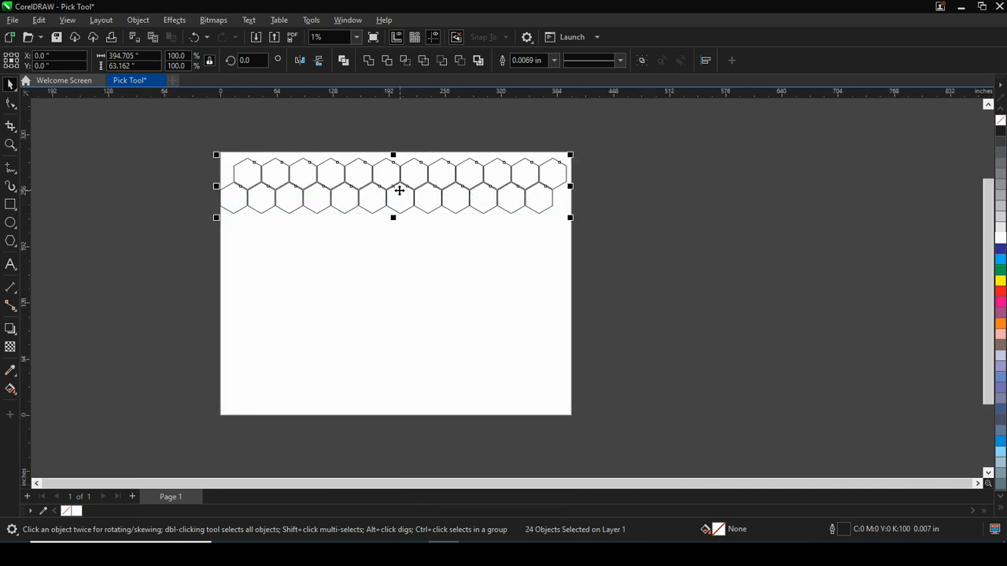
{"action": "left_click_drag", "start_coordinate": [399, 191], "coordinate": [391, 236]}
{"action": "right_click", "coordinate": [393, 243], "text": "ctrl"}
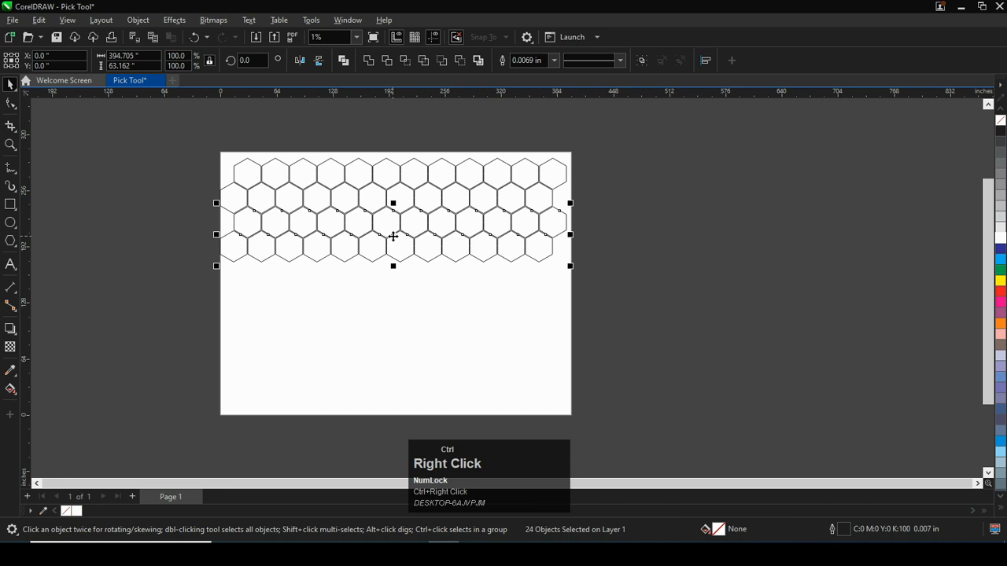
- Repeat the two-row duplication three times to fill the page down to ten hexagon rows
{"action": "key", "text": "ctrl+d"}
{"action": "key", "text": "ctrl+d"}
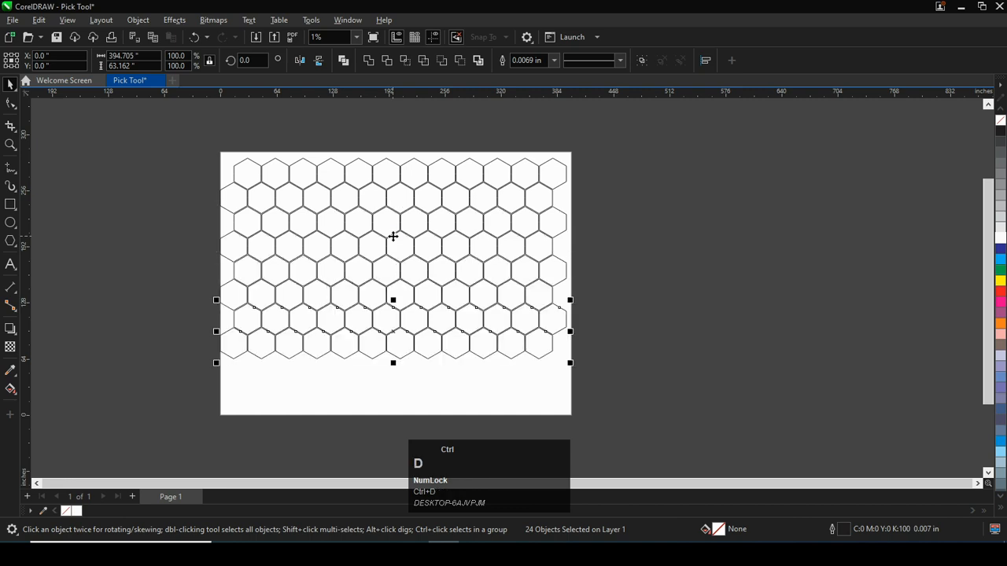
{"action": "key", "text": "ctrl+d"}
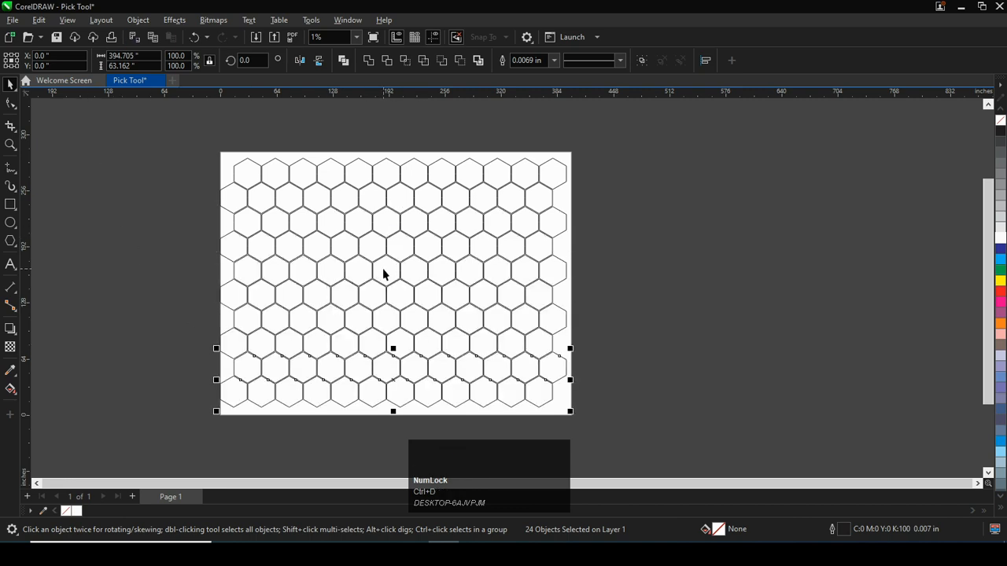
- Select all the hexagons and give them a blue fill (C100 M100 Y0 K0) and a white outline
{"action": "left_click_drag", "start_coordinate": [201, 142], "coordinate": [585, 419]}
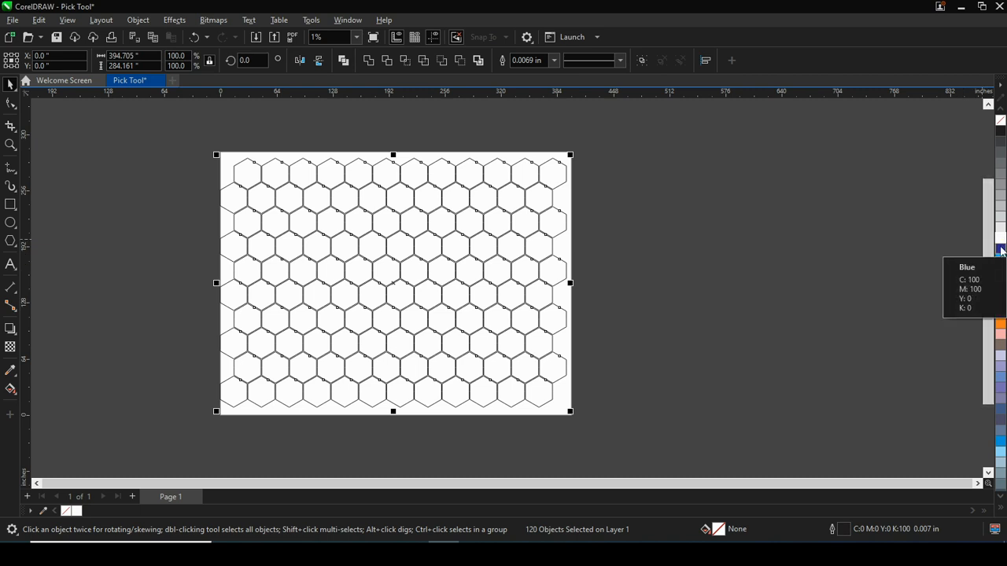
{"action": "left_click", "coordinate": [1000, 250]}
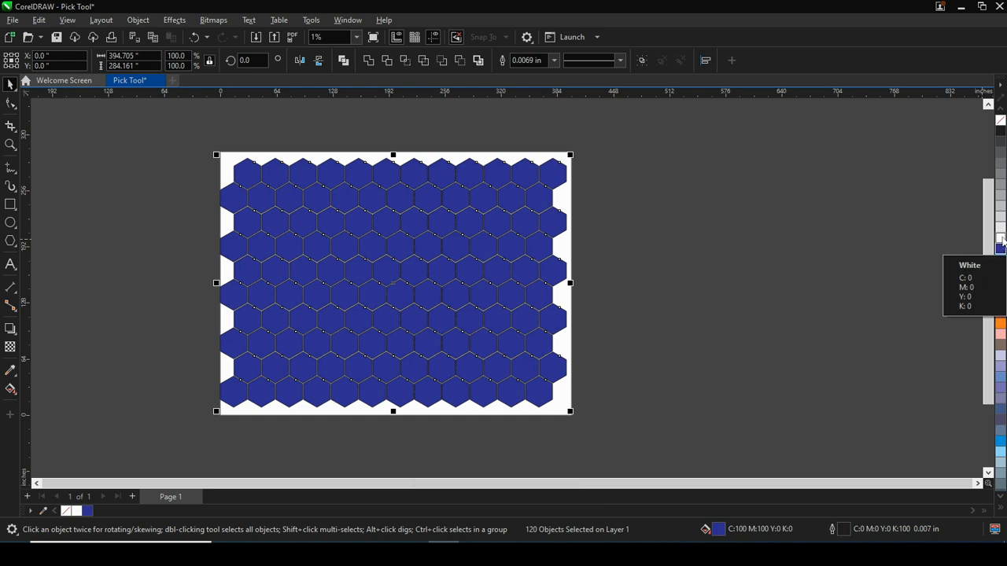
{"action": "right_click", "coordinate": [1001, 239]}
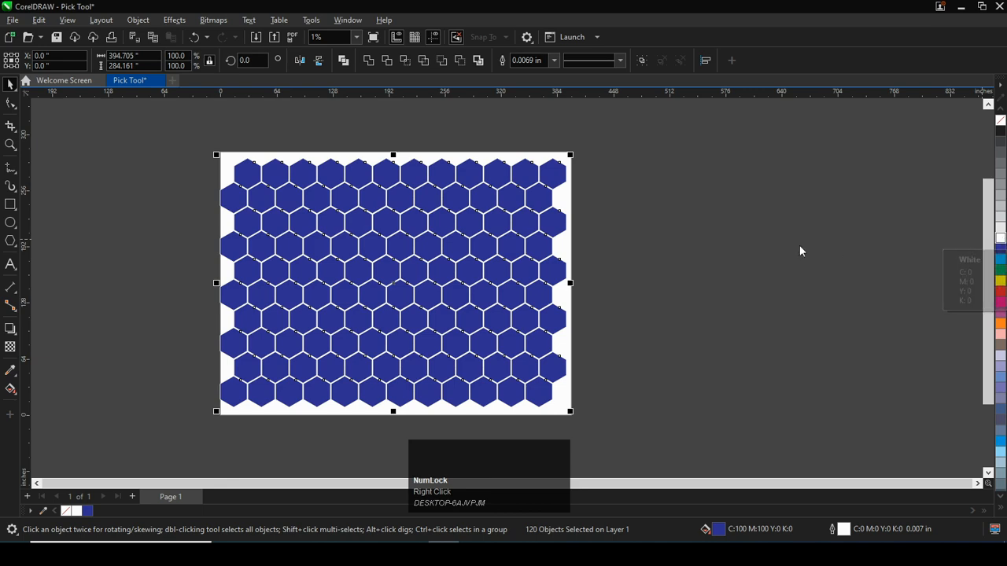
{"action": "scroll", "coordinate": [374, 276], "scroll_direction": "up", "scroll_amount": 5}
{"action": "scroll", "coordinate": [374, 275], "scroll_direction": "down", "scroll_amount": 5}
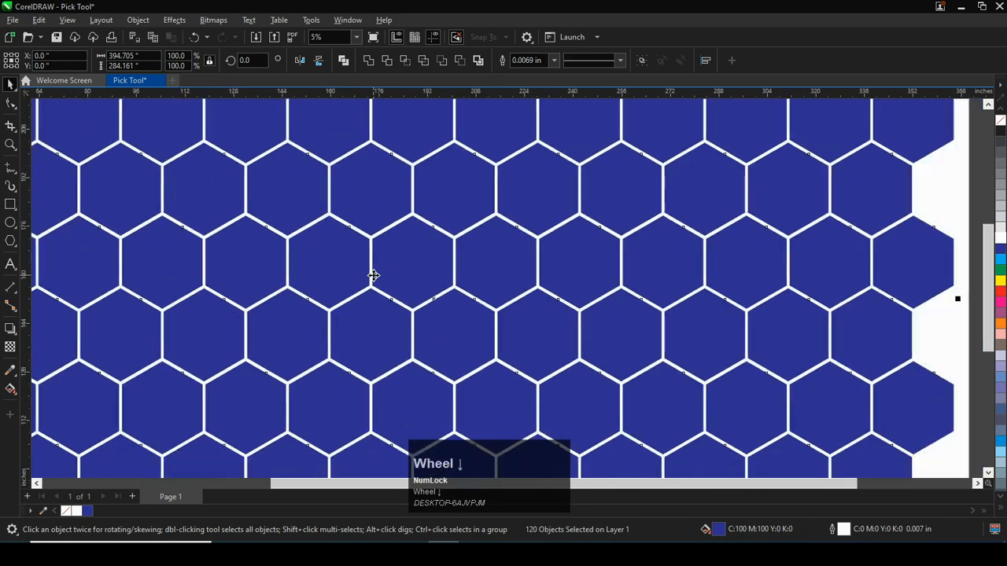
{"action": "scroll", "coordinate": [374, 276], "scroll_direction": "down", "scroll_amount": 1}
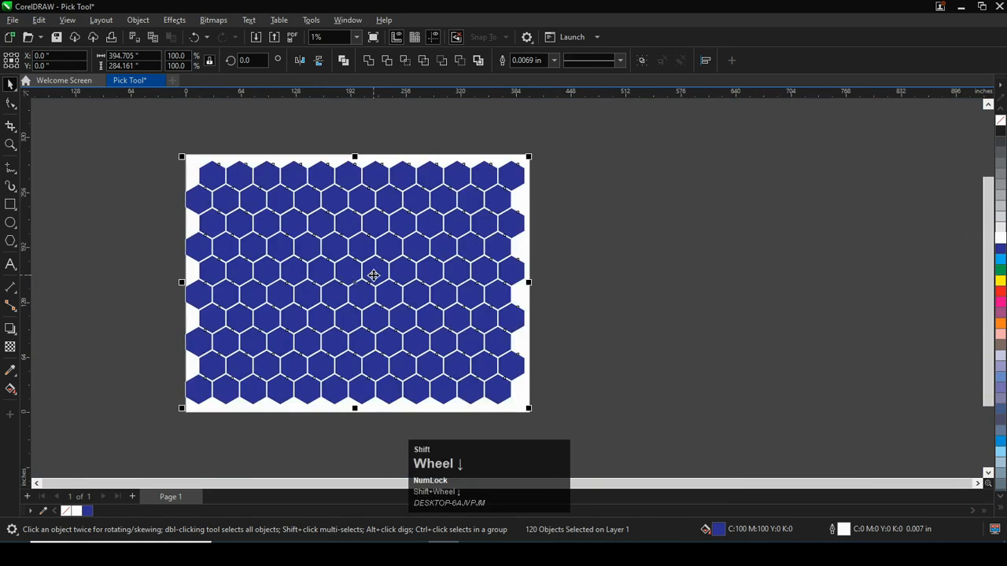
- Fill the tenth hexagon of row 5 and the third of row 3 with cyan, and the fourth of row 7 with yellow
{"action": "left_click", "coordinate": [443, 284]}
{"action": "left_click", "coordinate": [451, 275]}
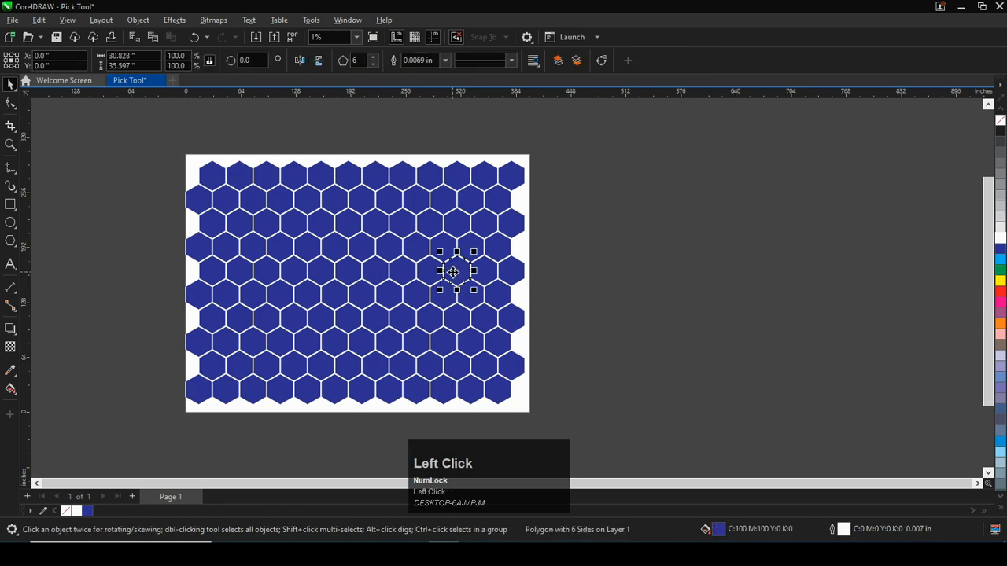
{"action": "left_click", "coordinate": [1001, 261]}
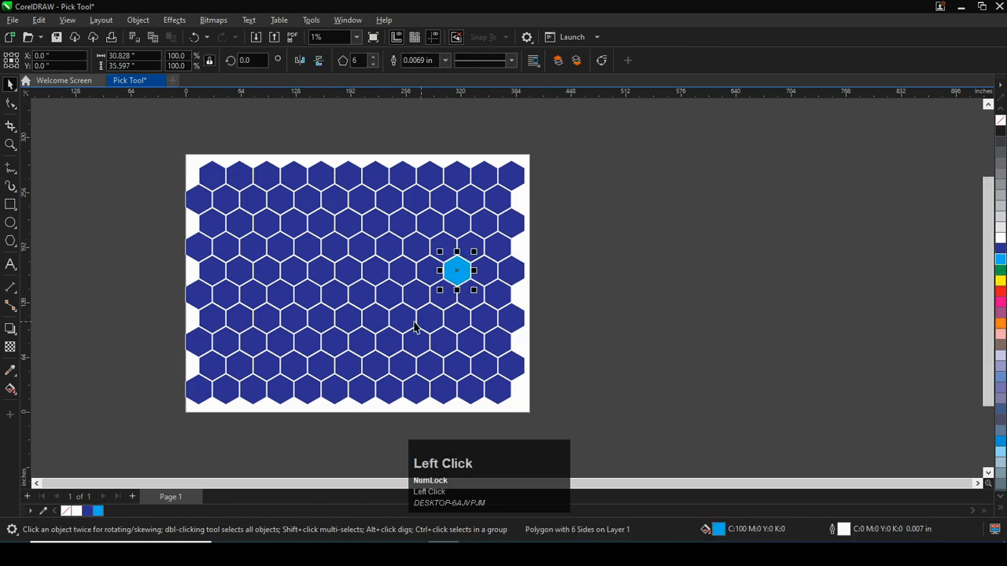
{"action": "left_click", "coordinate": [293, 318]}
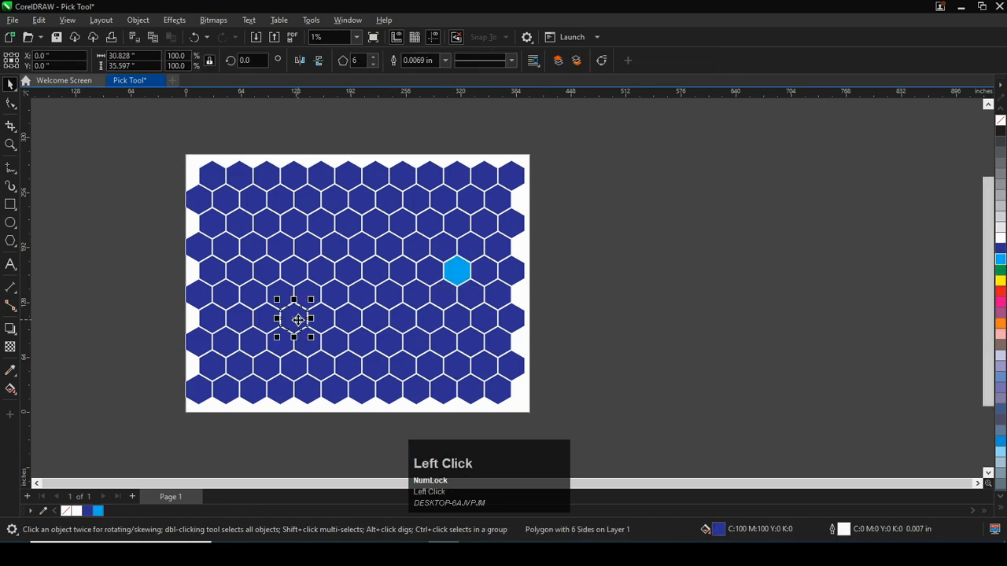
{"action": "left_click", "coordinate": [1001, 281]}
{"action": "left_click", "coordinate": [266, 223]}
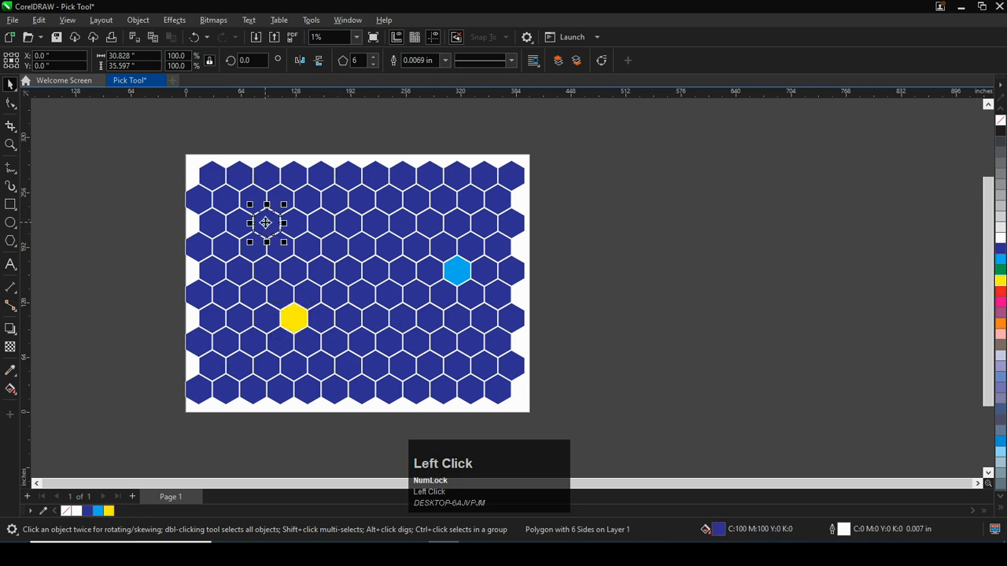
{"action": "left_click", "coordinate": [1001, 264]}
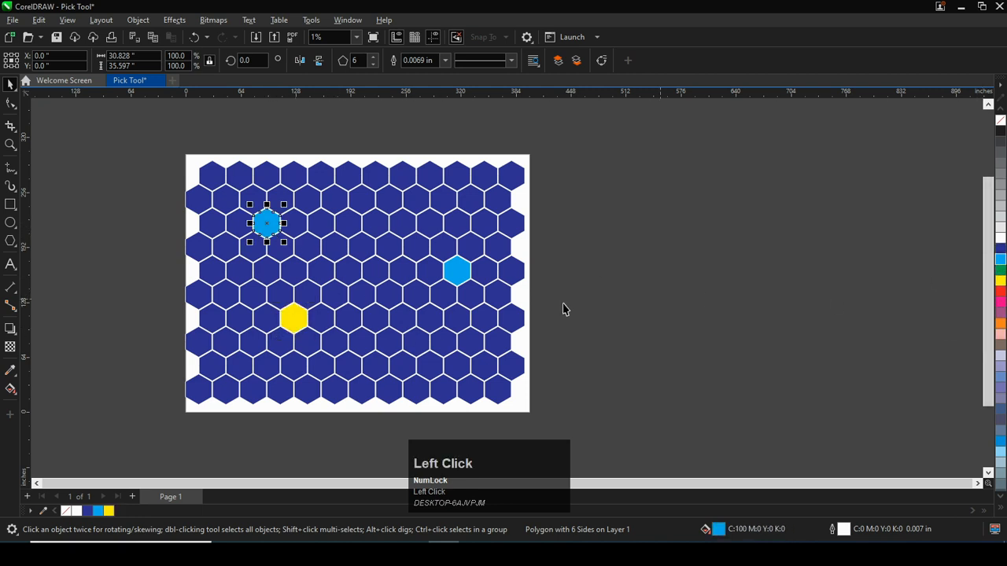
- Change the yellow hexagon's fill to cyan and fill the tenth hexagon of row 9 with cyan as well
{"action": "left_click", "coordinate": [294, 318]}
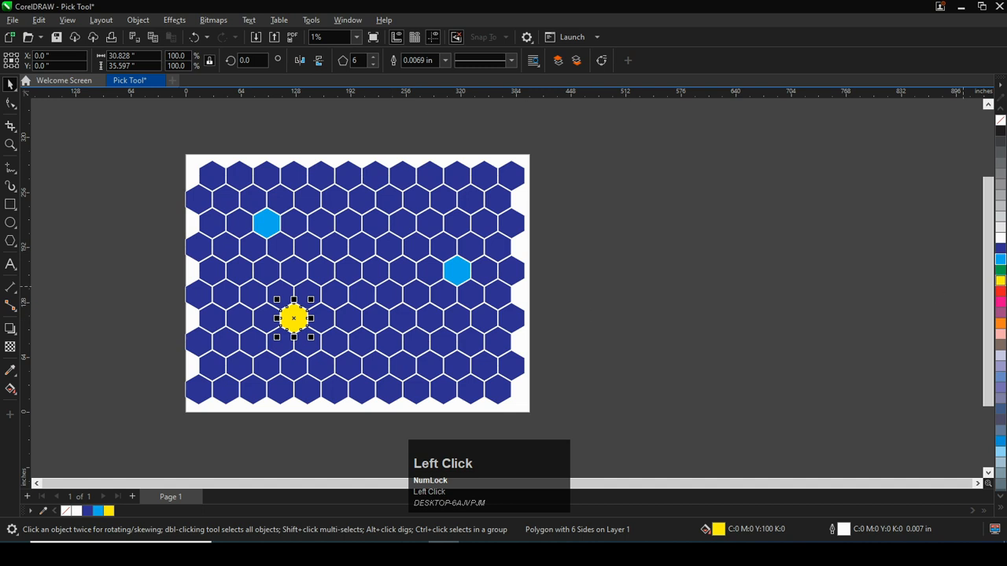
{"action": "left_click", "coordinate": [1000, 264]}
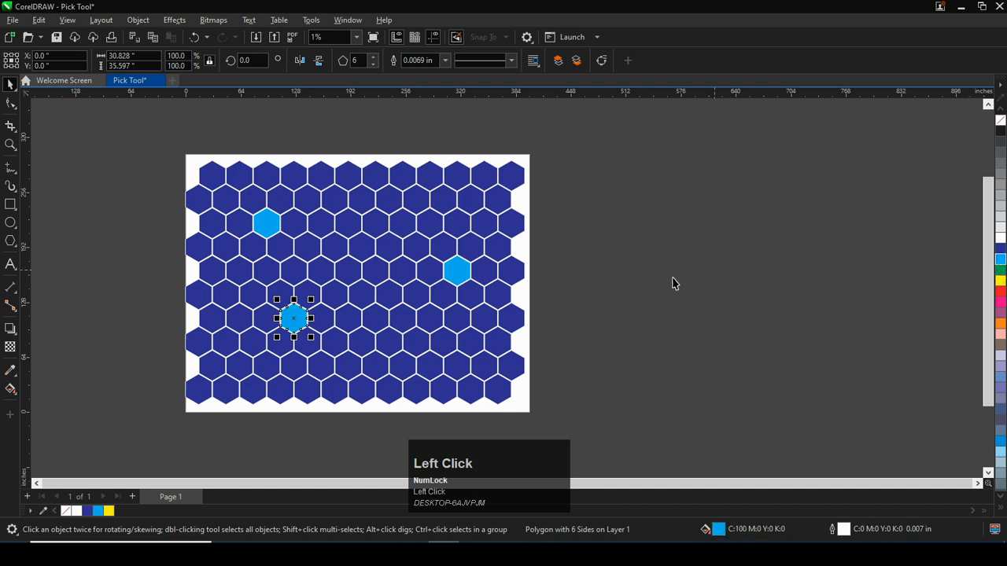
{"action": "left_click", "coordinate": [456, 361]}
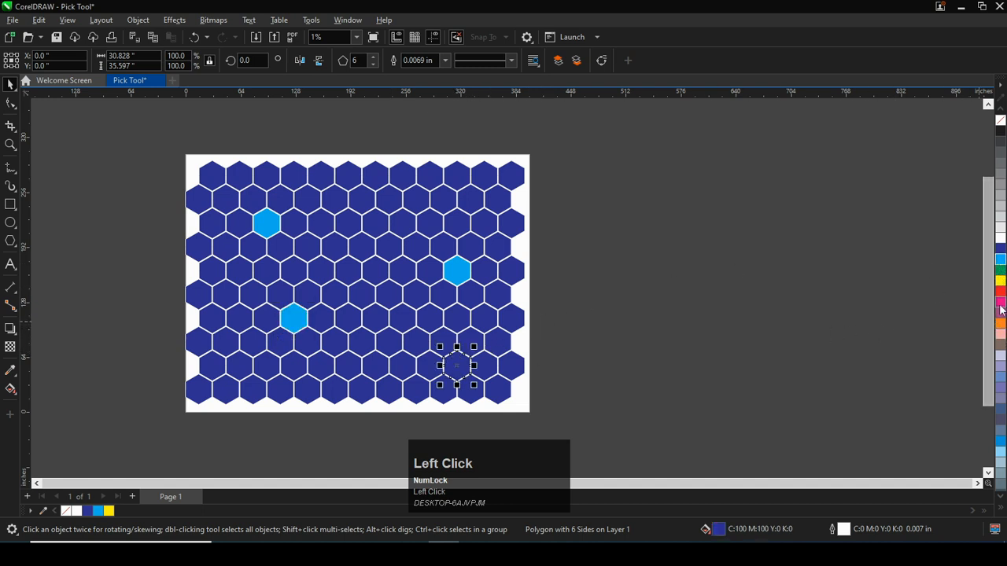
{"action": "left_click", "coordinate": [1000, 266]}
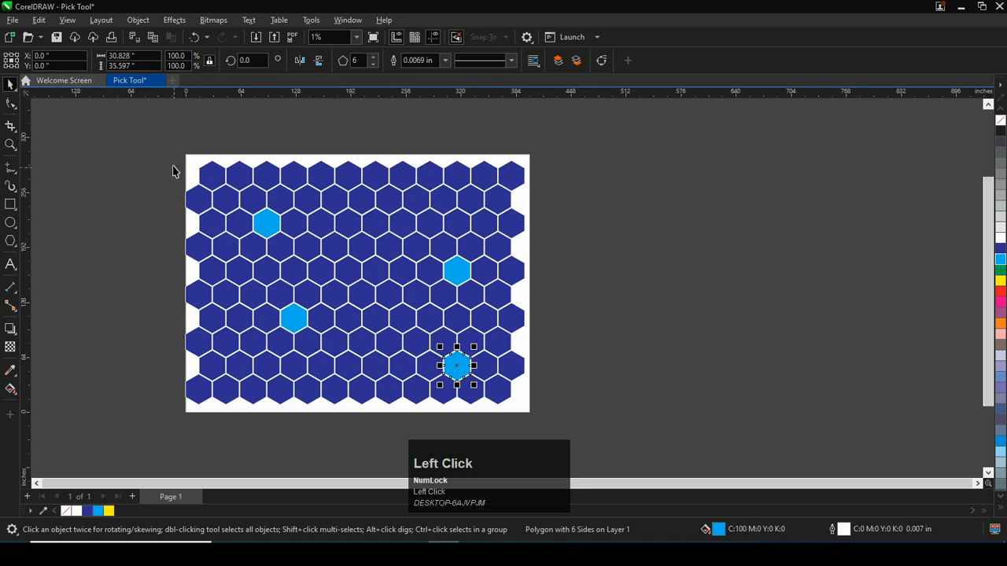
- Select every hexagon of the honeycomb pattern
{"action": "left_click_drag", "start_coordinate": [167, 144], "coordinate": [542, 393]}
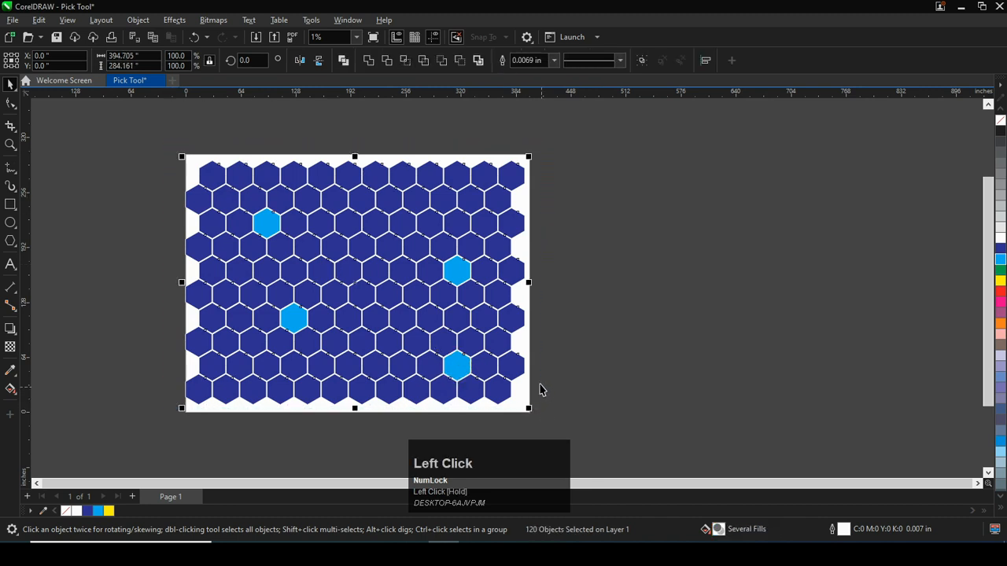